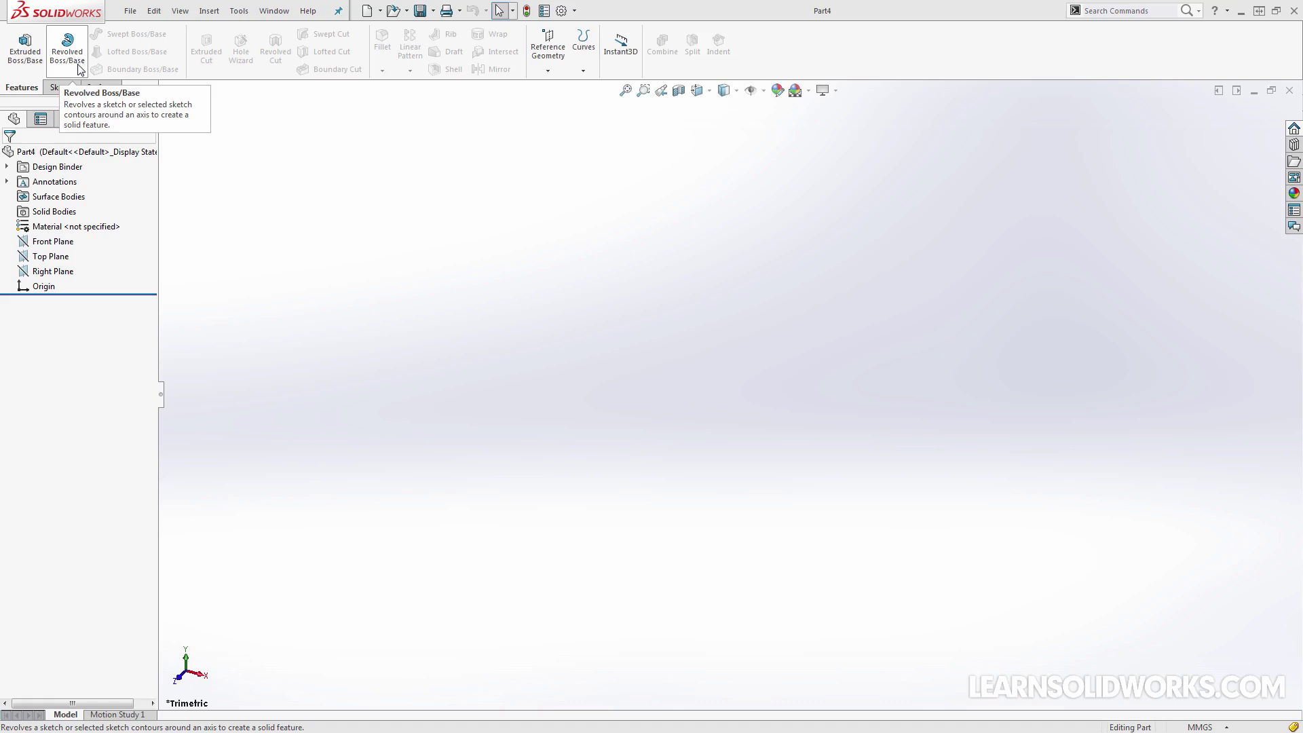
- Sketch on the Front Plane and draw a 100 mm horizontal centerline from the origin
left_click(46, 246)
left_click(57, 230)
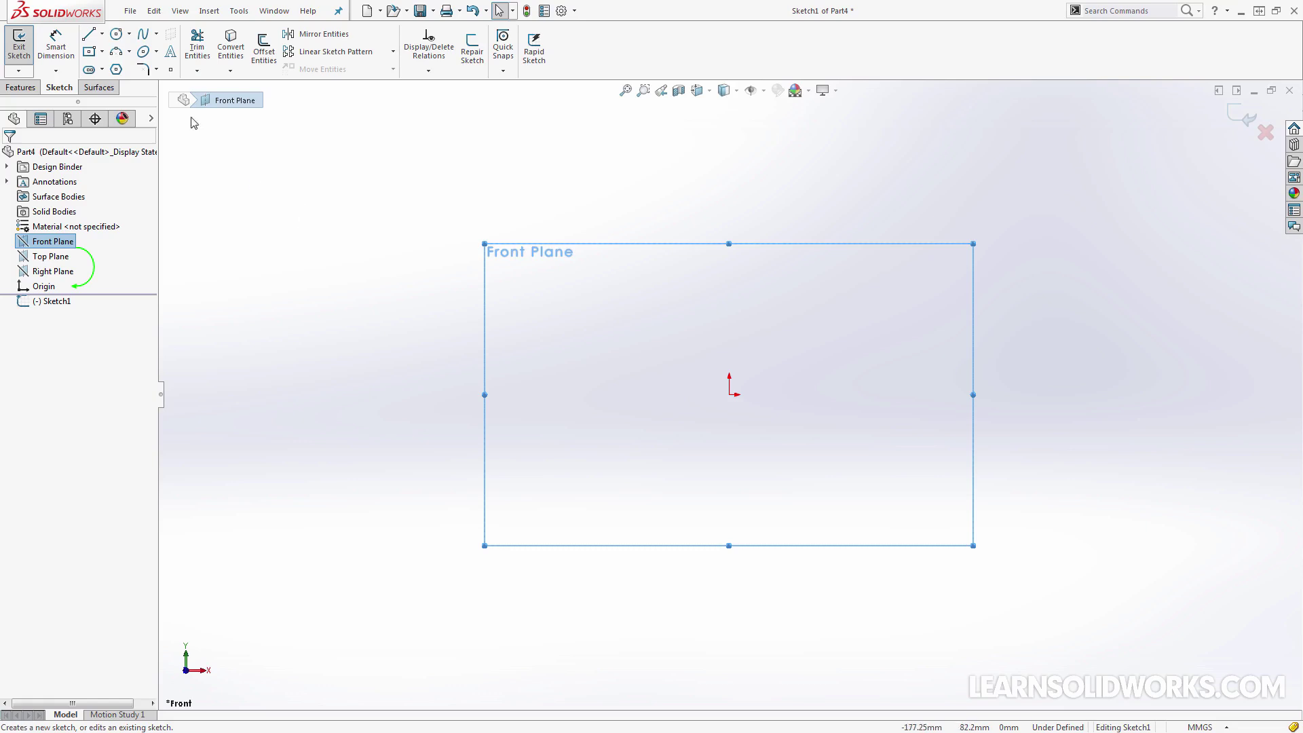
left_click(102, 34)
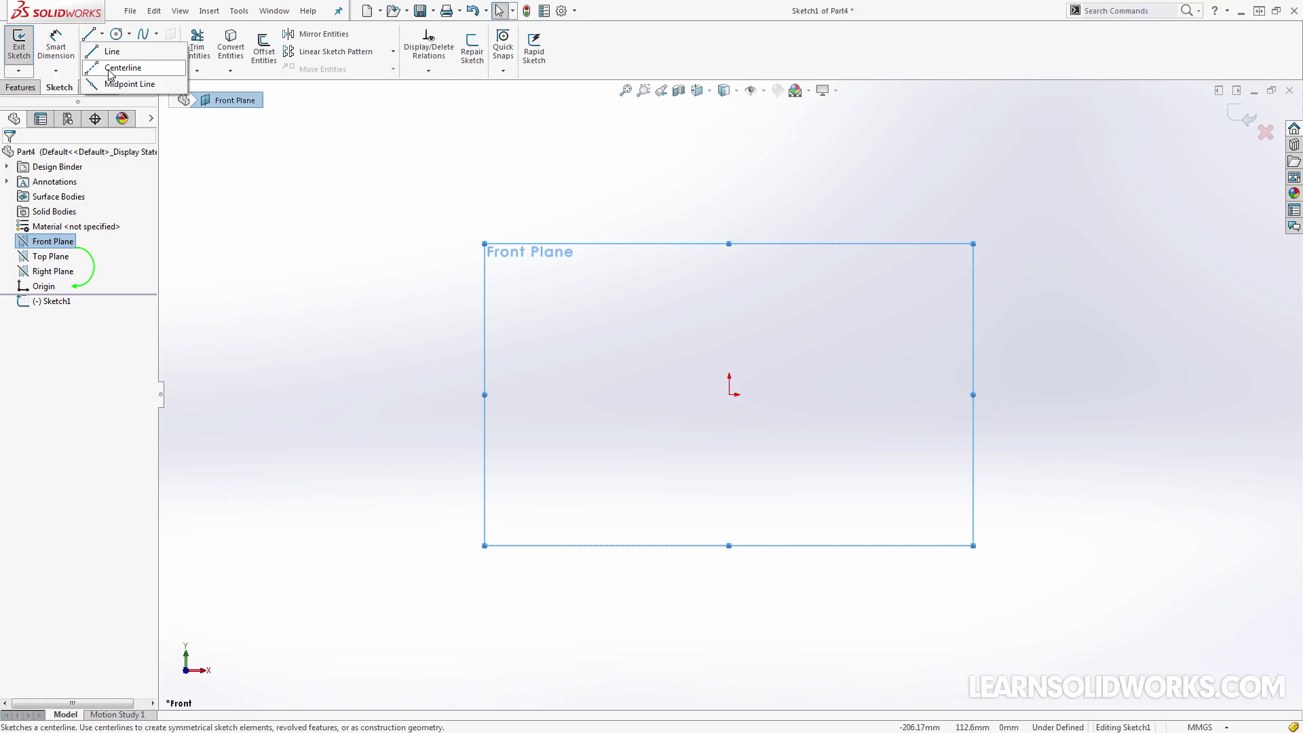
left_click(110, 68)
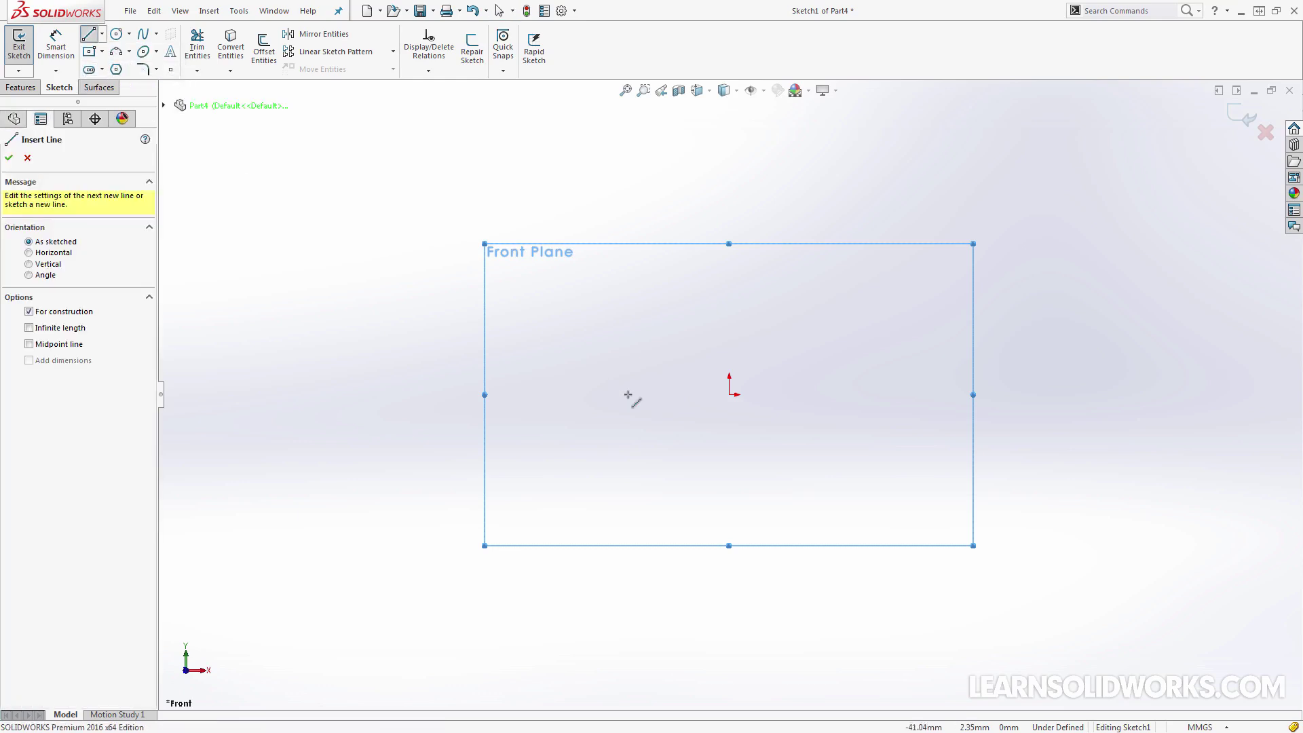
left_click(730, 395)
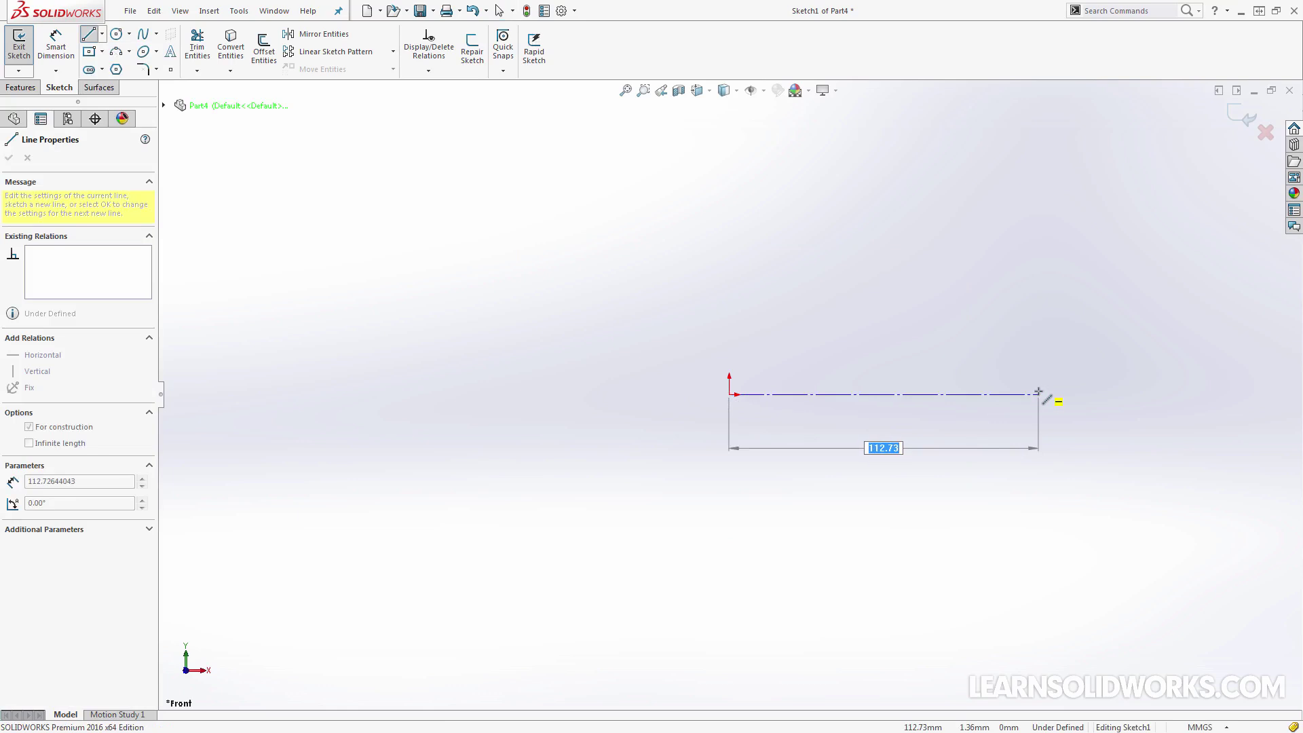
type("100")
key("Return")
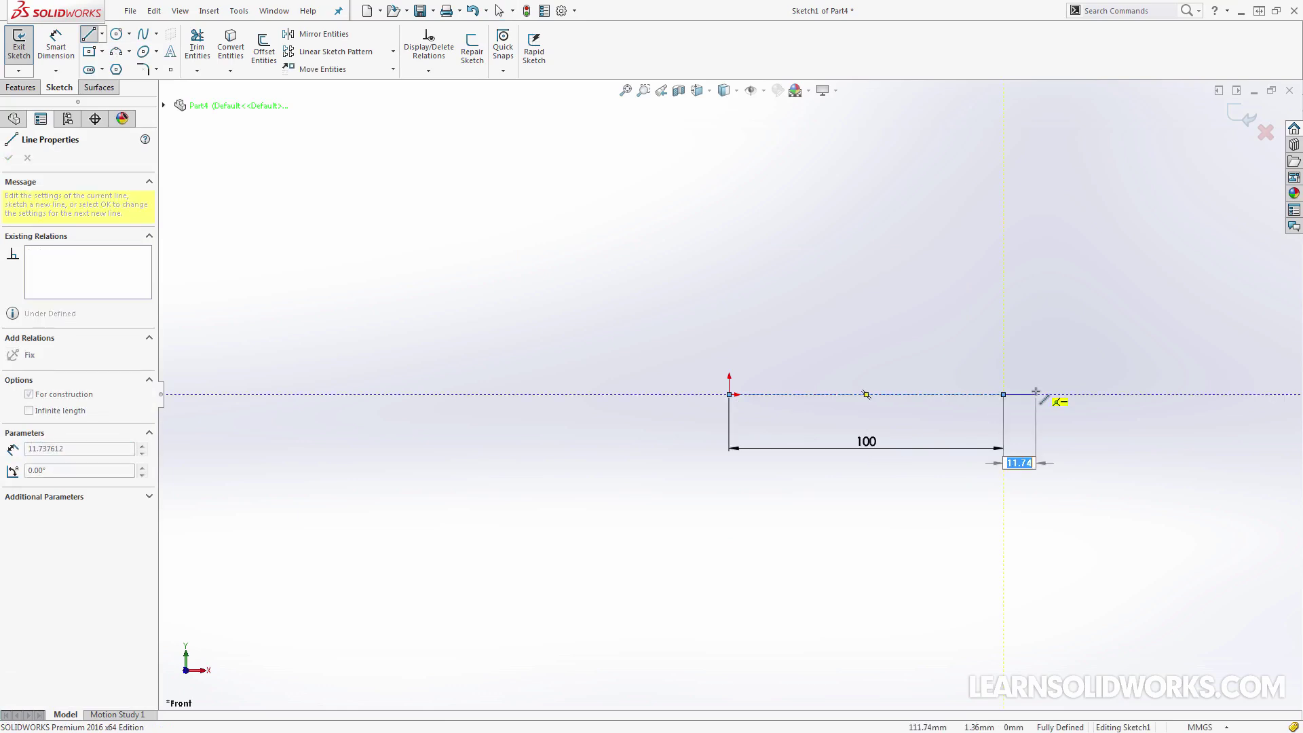
key("Escape")
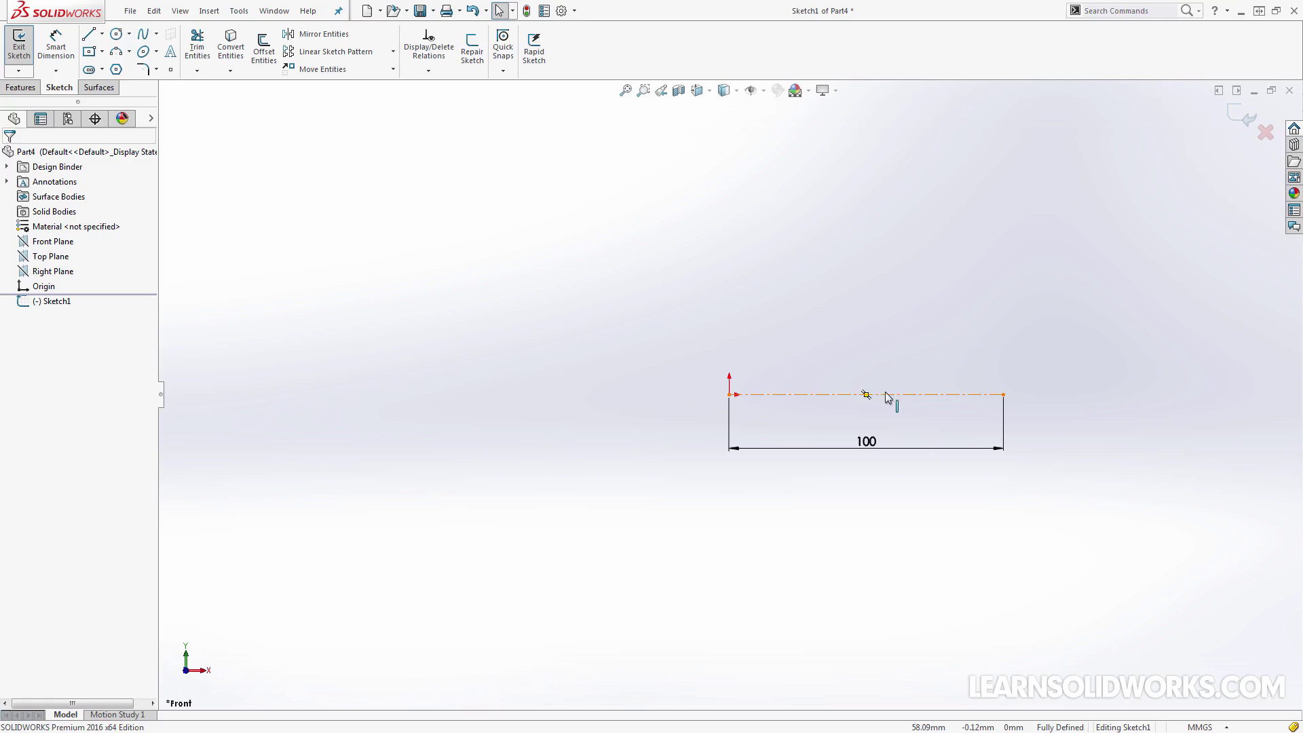
- Chain-draw a closed stepped outline of straight lines above the centerline
key("l")
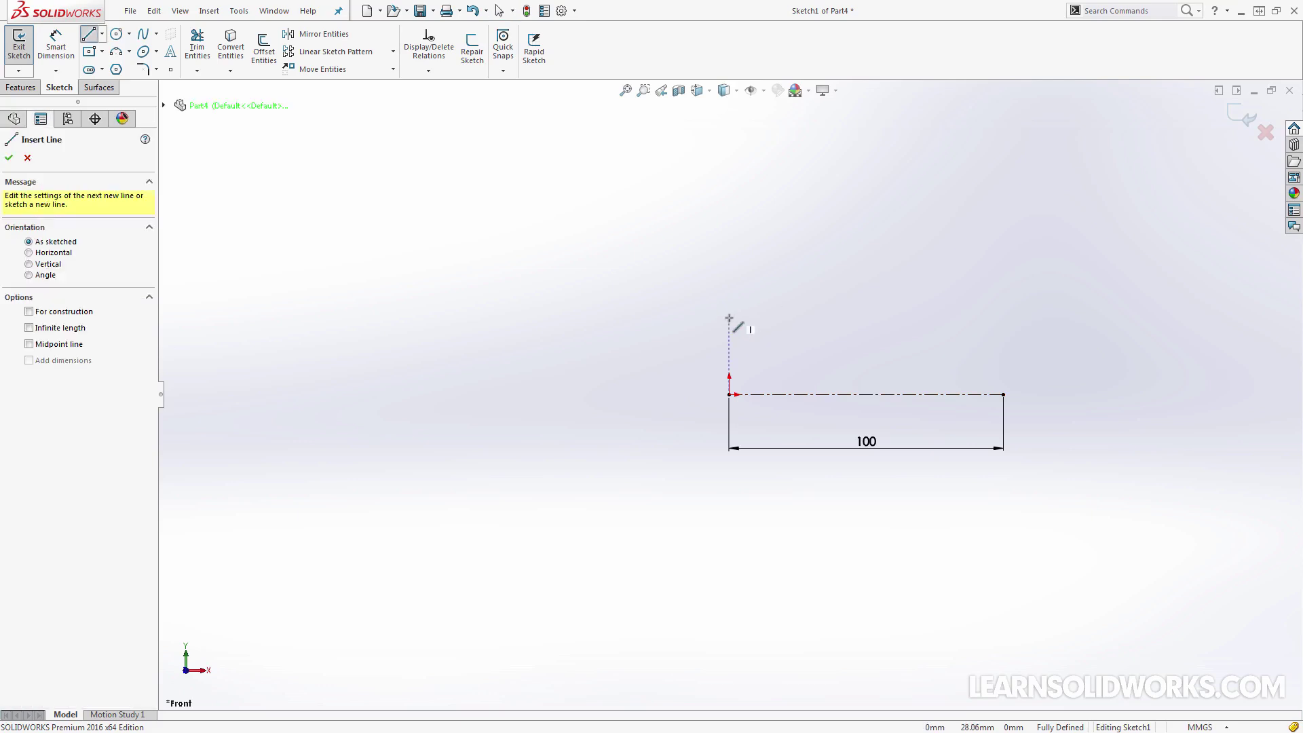
left_click(730, 317)
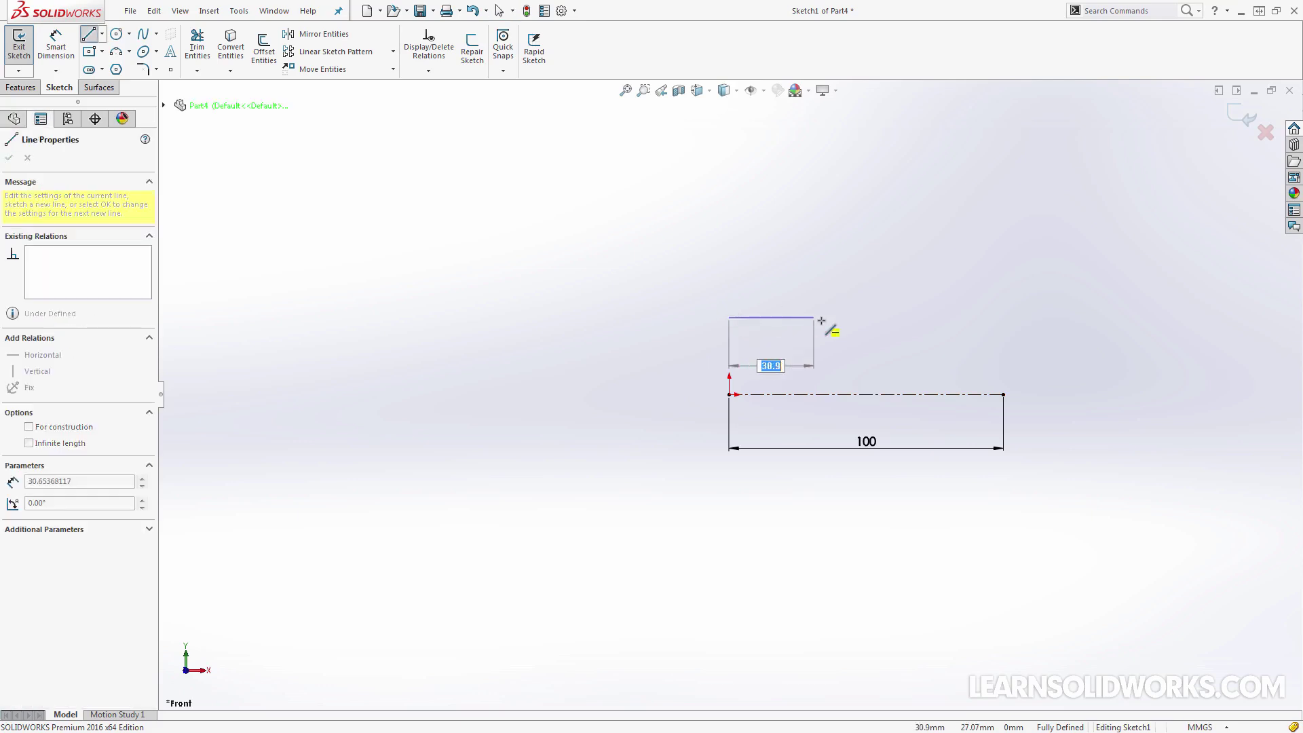
left_click(1004, 316)
left_click(1003, 296)
left_click(969, 296)
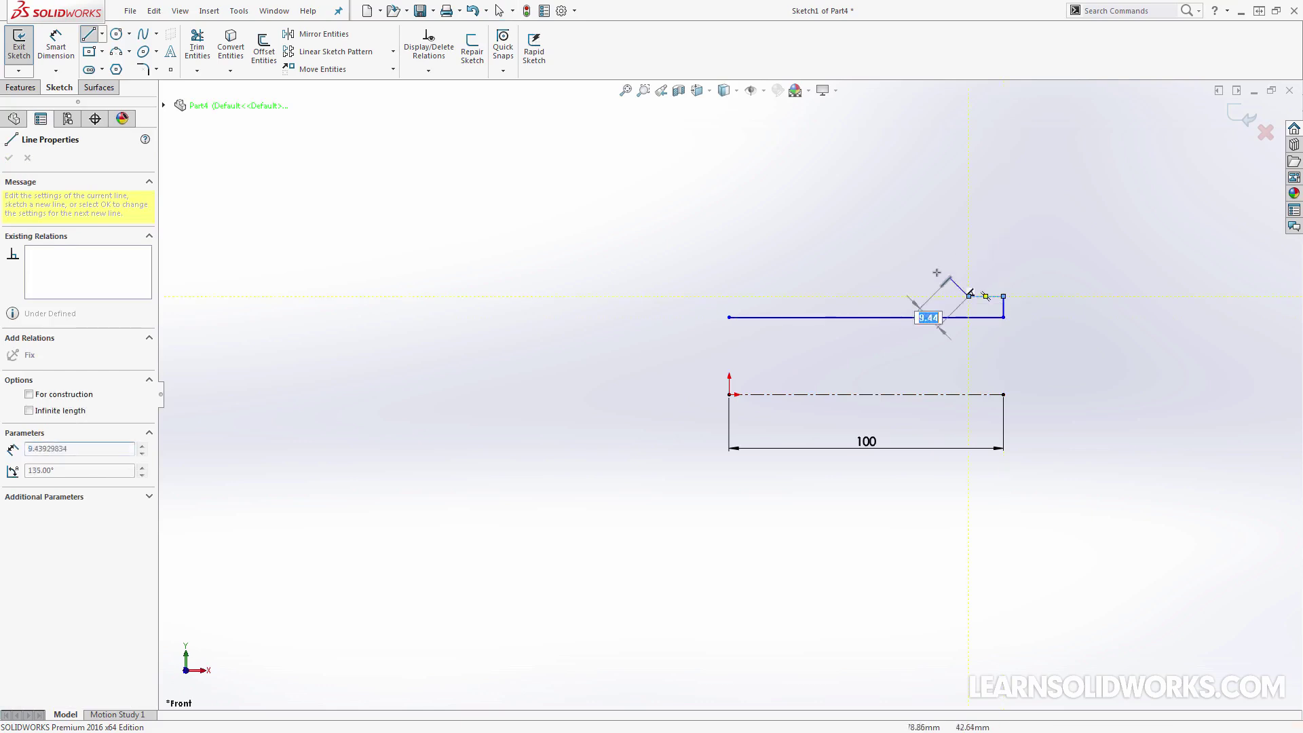
left_click(929, 266)
left_click(885, 265)
left_click(870, 285)
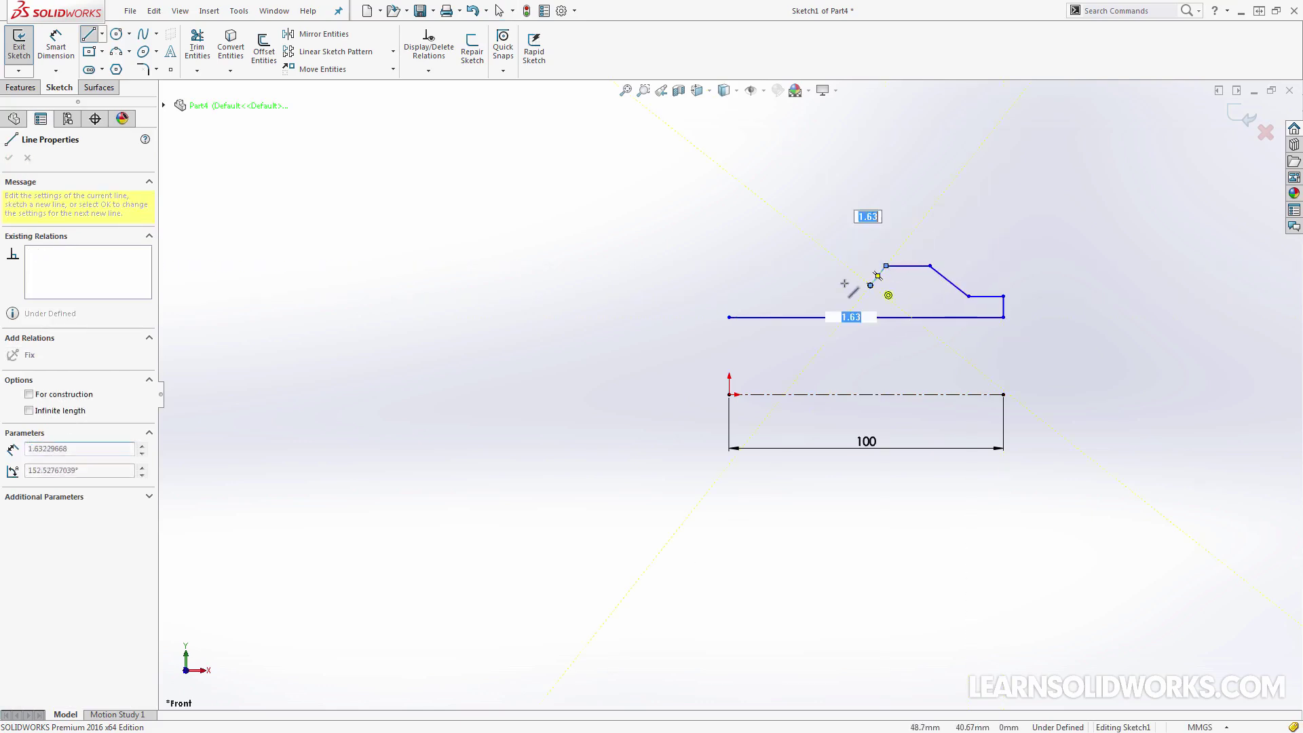
left_click(831, 285)
left_click(815, 227)
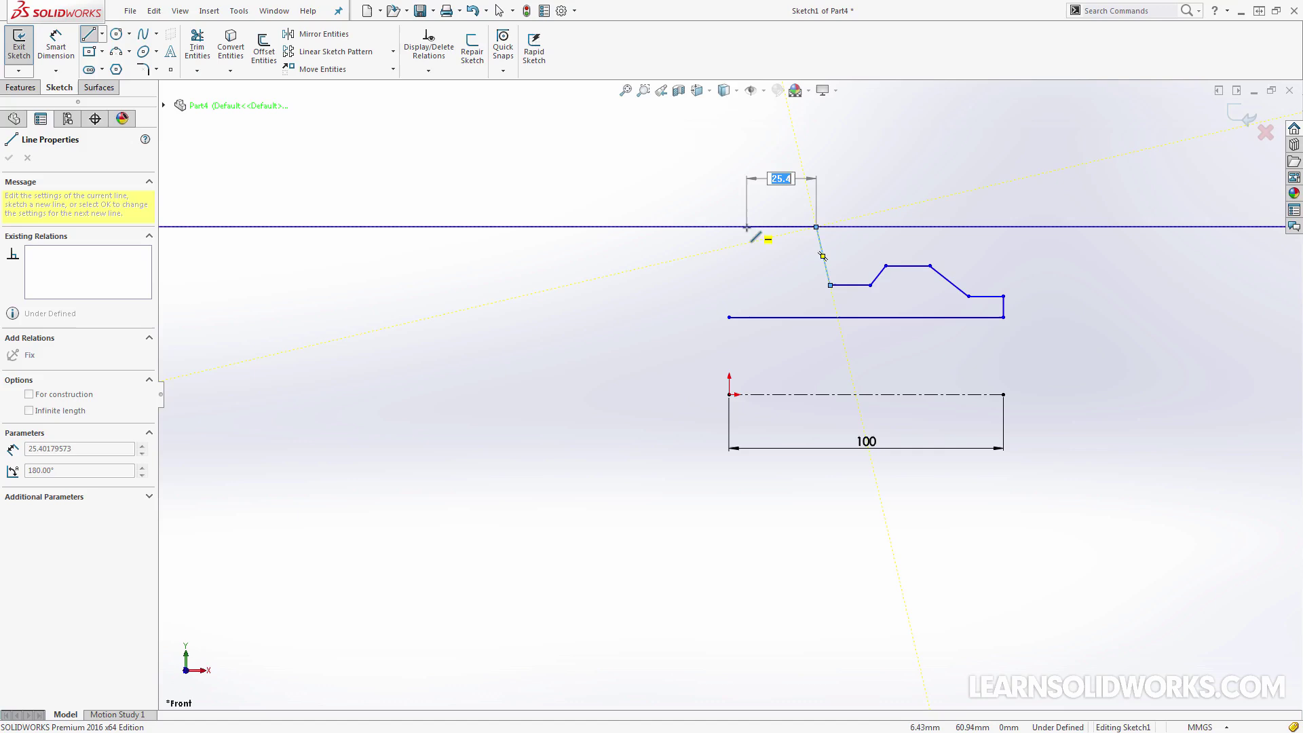
left_click(729, 227)
left_click(729, 317)
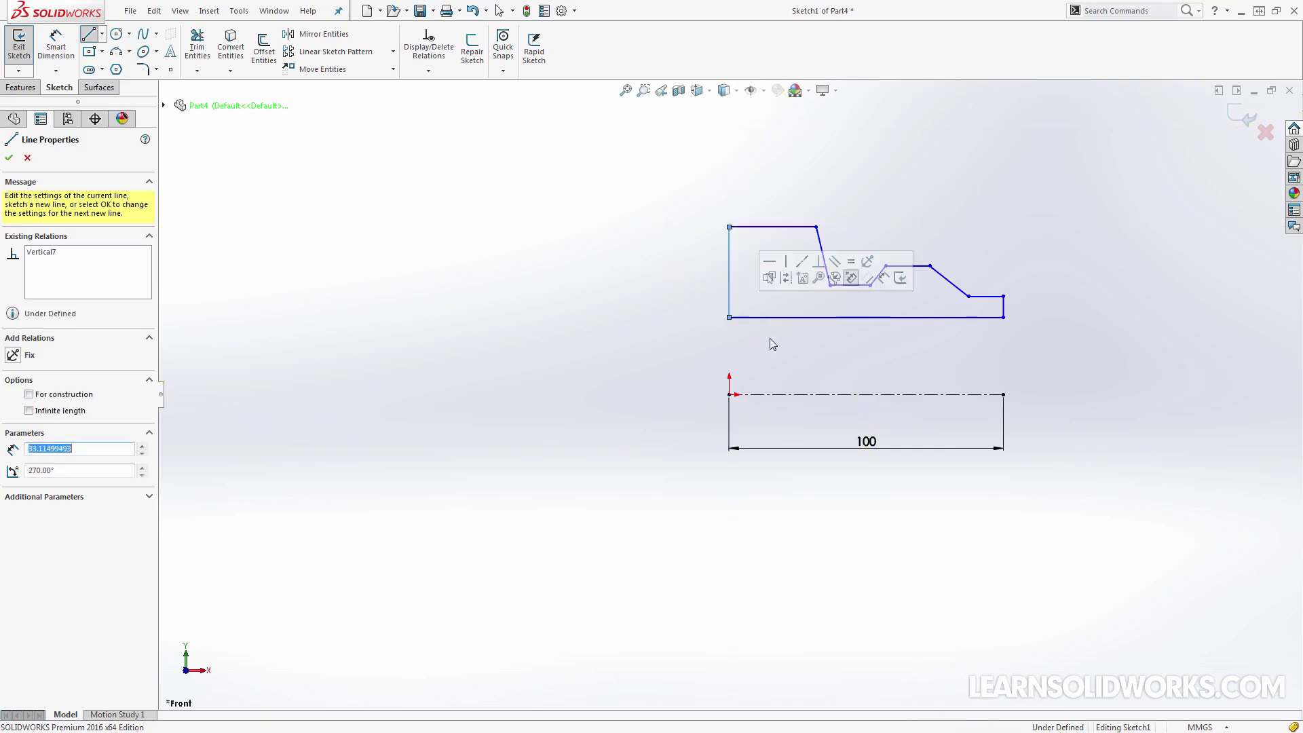
key("Escape")
- Add a Midpoint relation between the profile's left edge and the origin
left_click(730, 299)
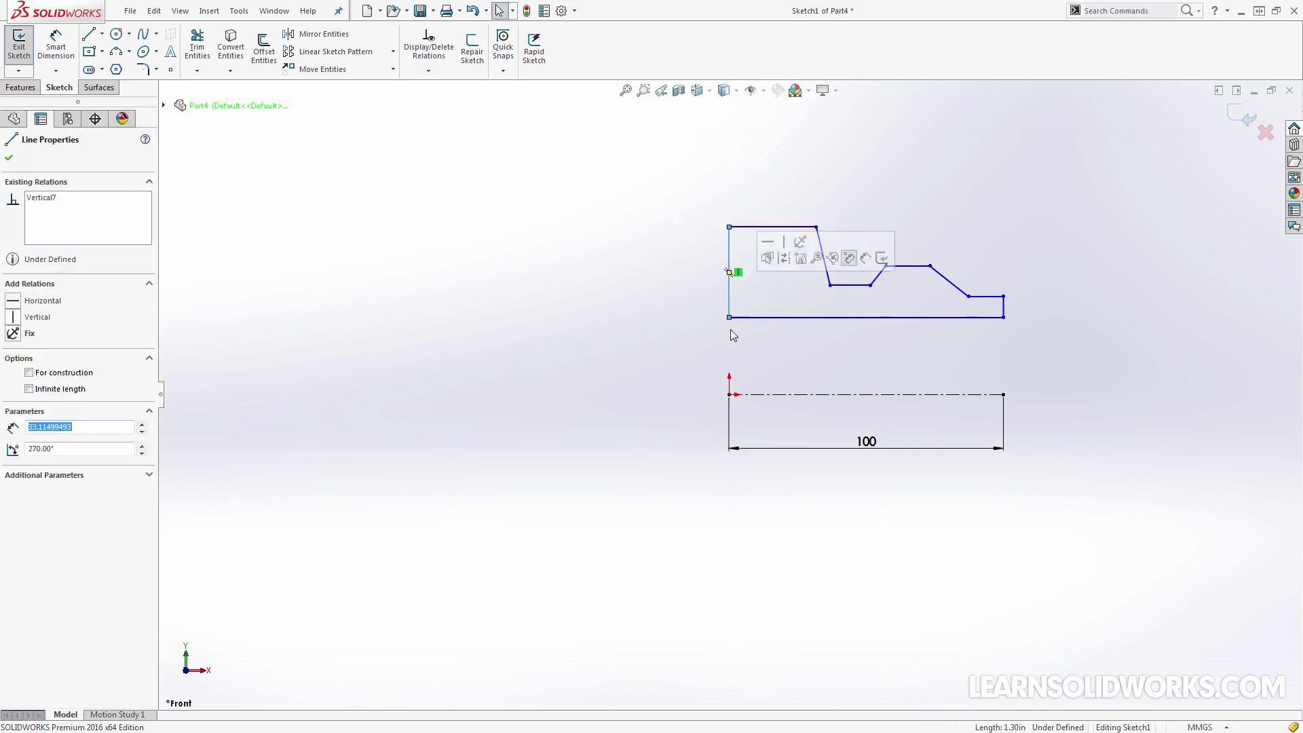
left_click(729, 394, "ctrl")
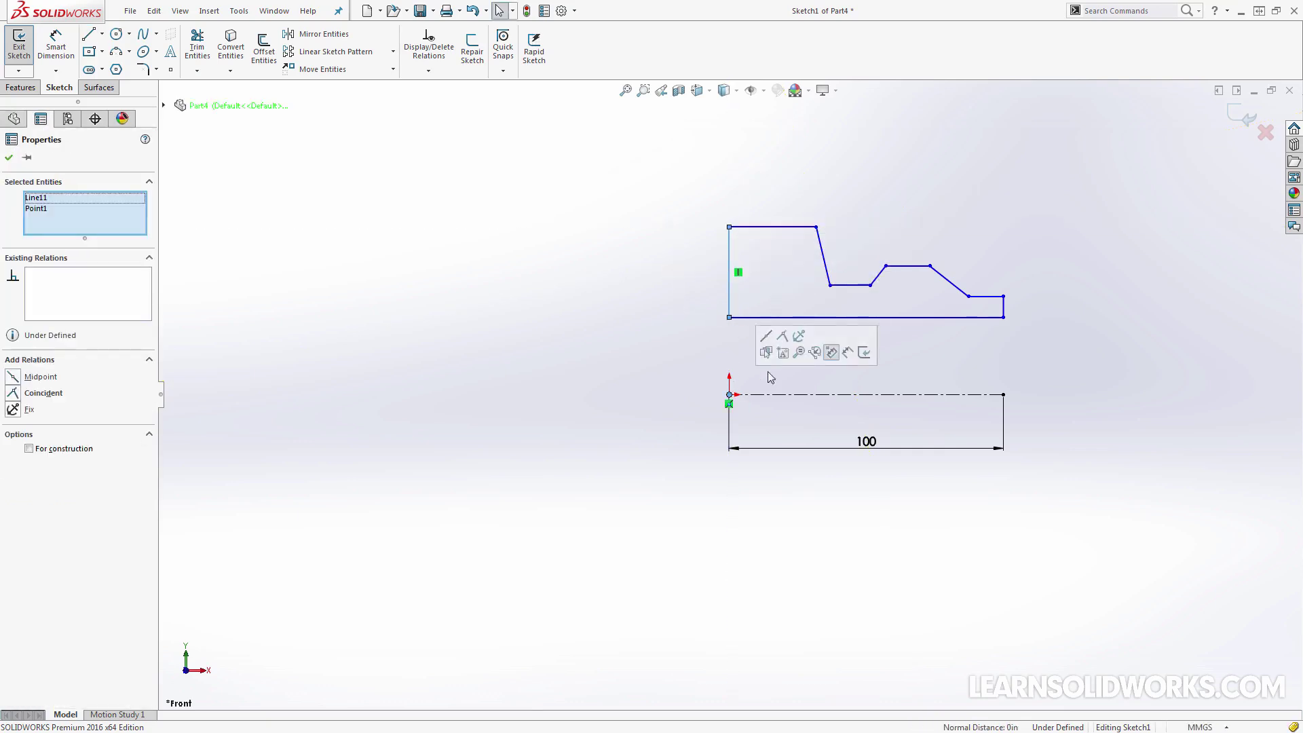
left_click(769, 338)
key("Escape")
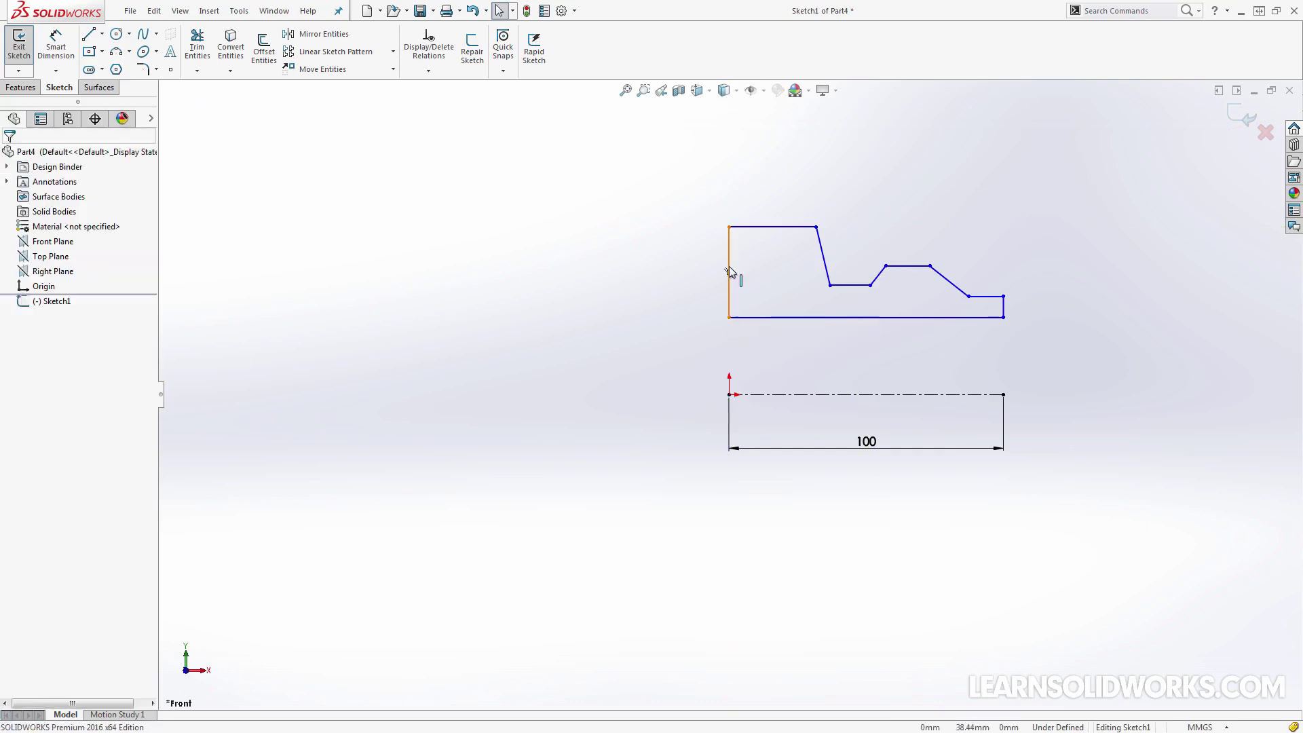
mouse_move(730, 317)
left_mouse_down()
mouse_move(735, 374)
mouse_move(737, 311)
left_mouse_up()
key("Escape")
- With Smart Dimension, pick the bottom edge and centerline to preview a diameter
key("s")
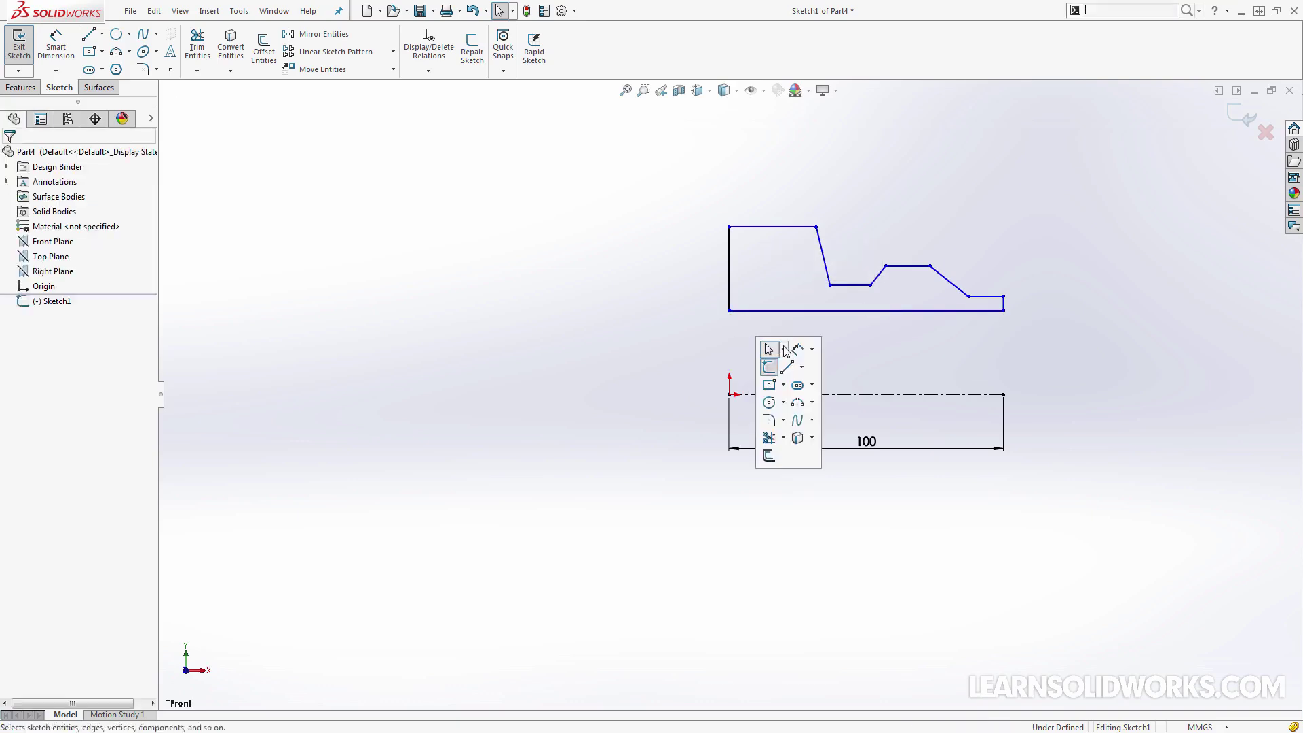
left_click(796, 349)
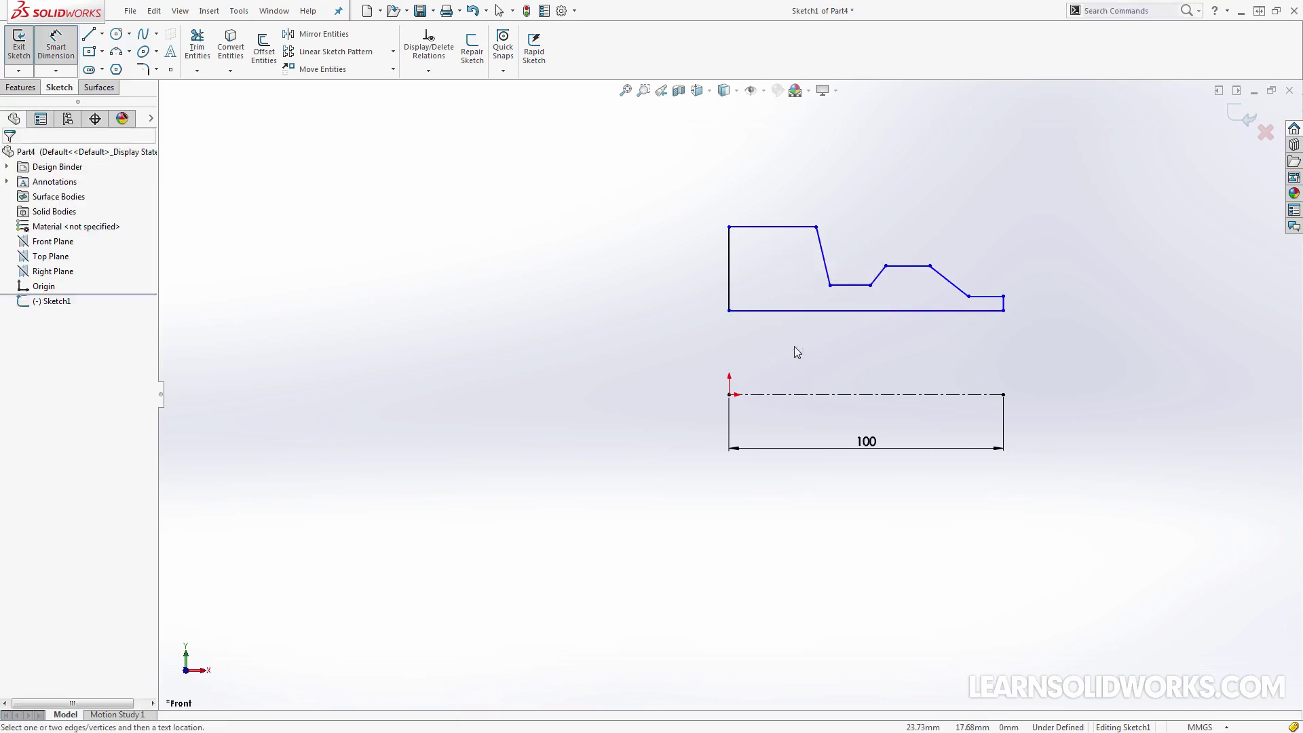
left_click(799, 312)
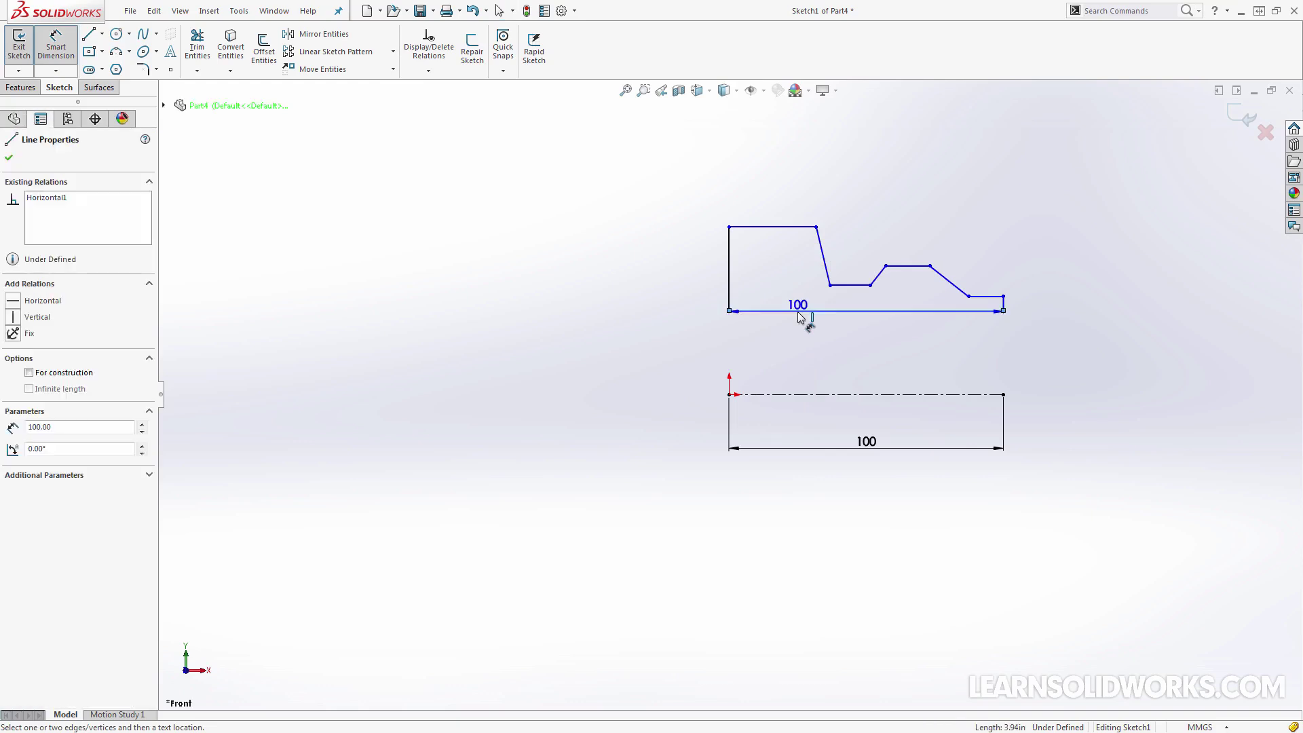
left_click(815, 393)
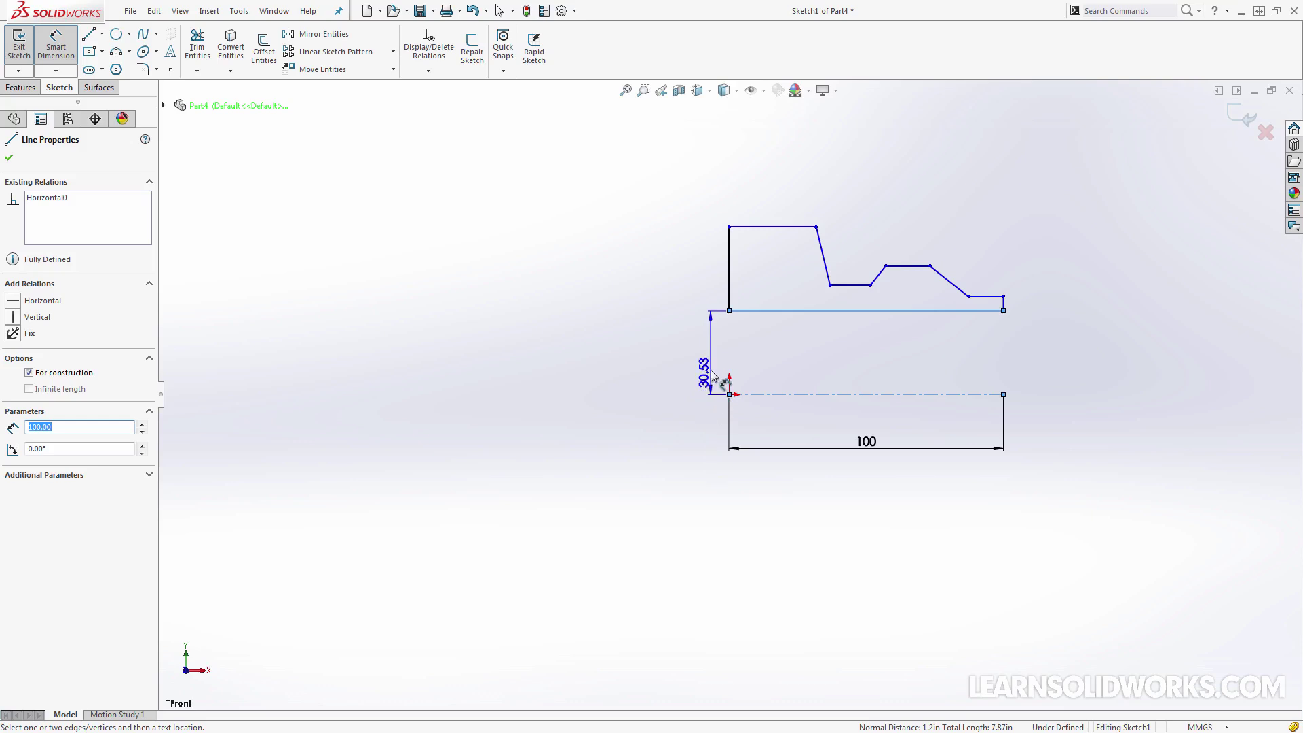
- Dimension the bottom, top and low-step diameters to 60, 125 and 75
left_click(706, 409)
type("60")
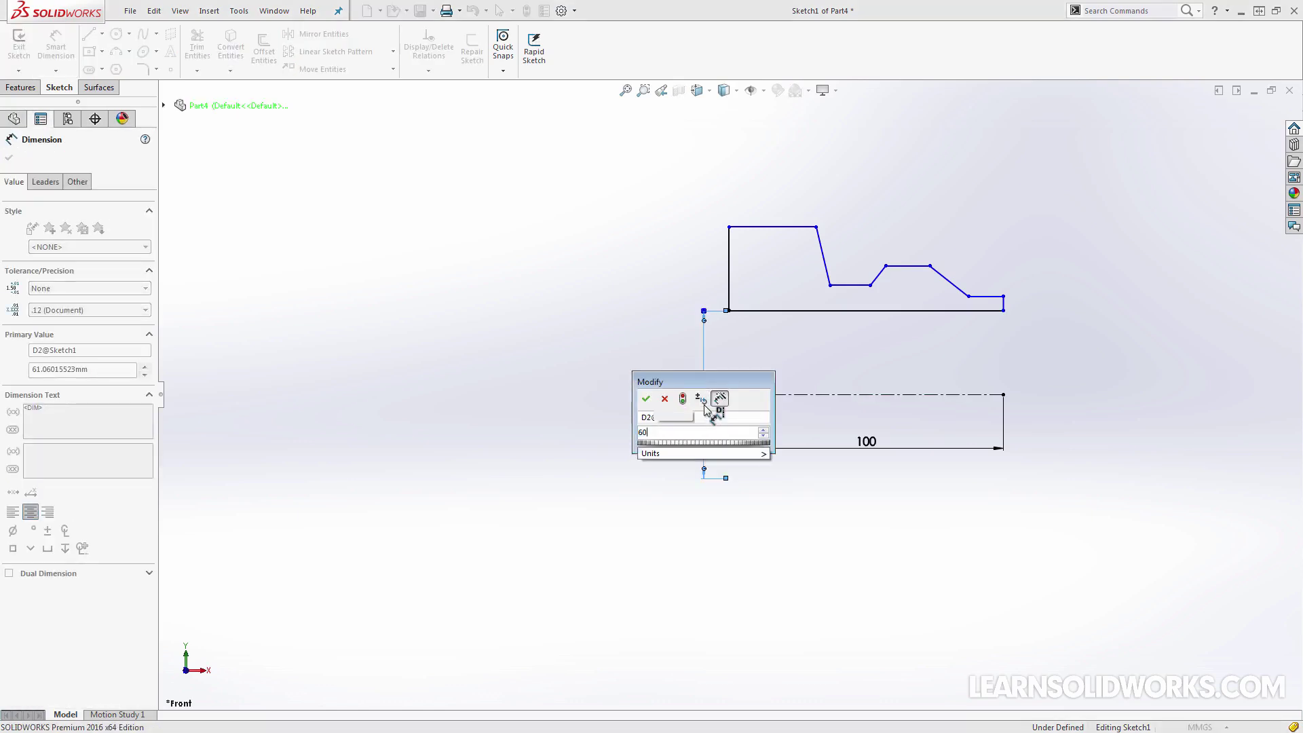
key("Return")
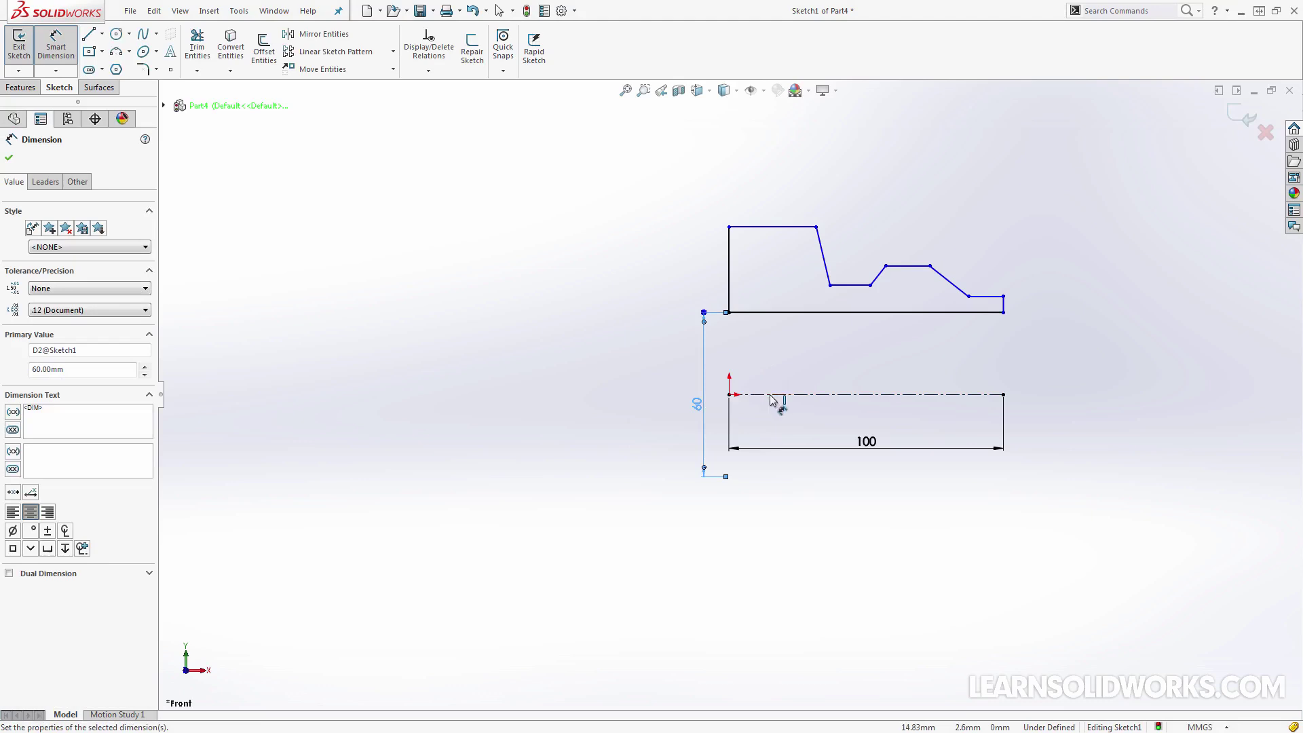
left_click(774, 395)
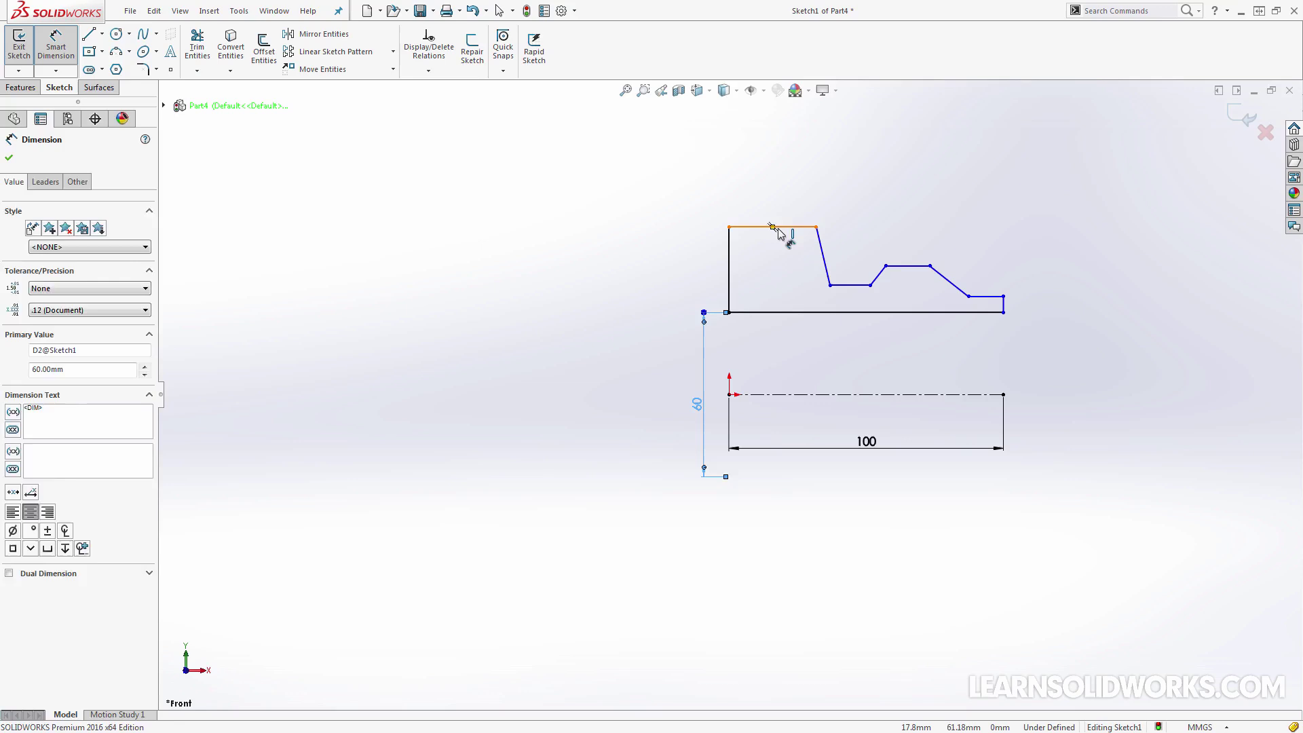
left_click(781, 227)
left_click(679, 333)
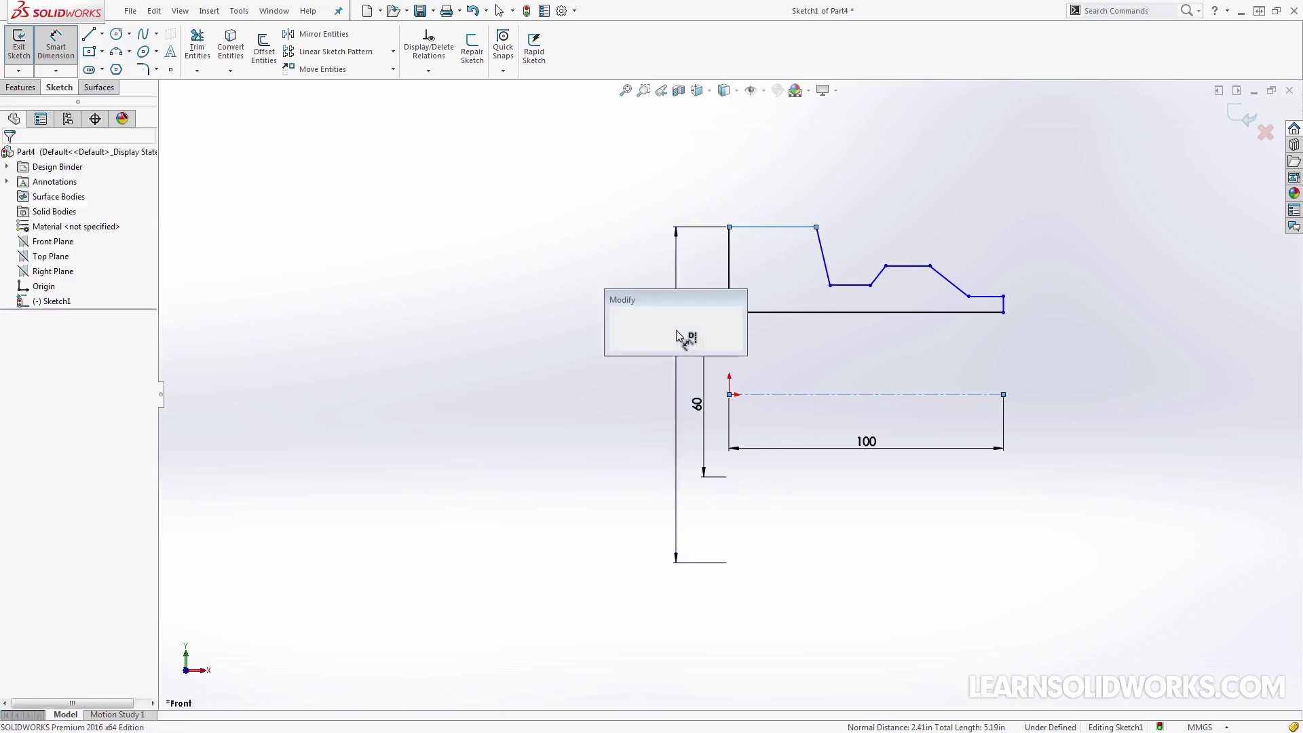
type("125")
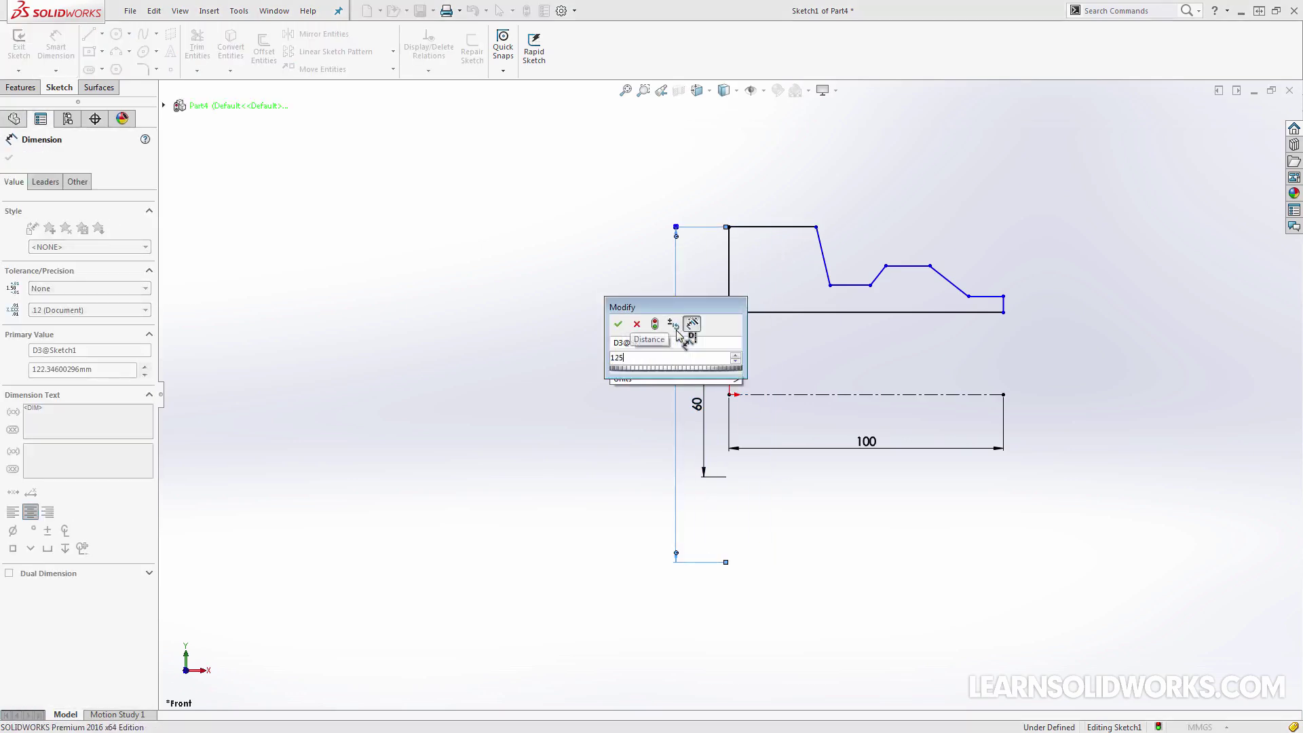
key("Return")
left_click(848, 282)
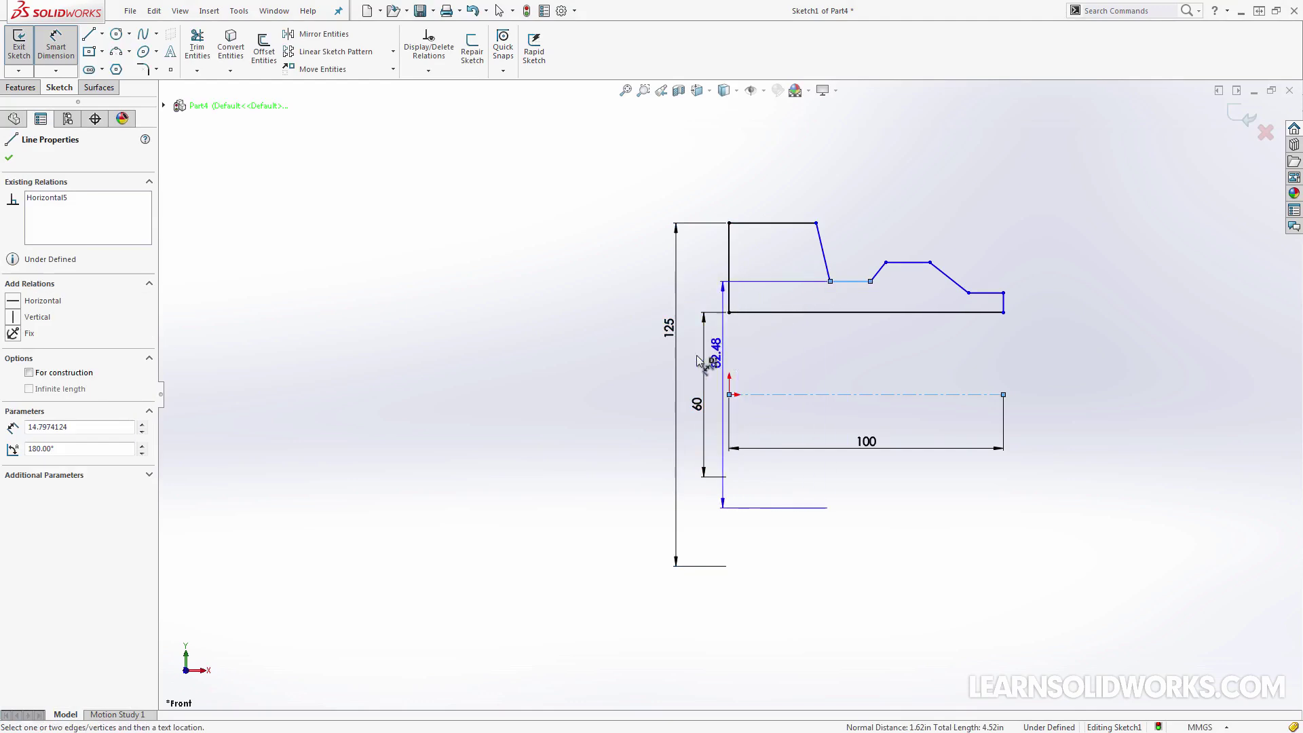
left_click(695, 360)
type("75")
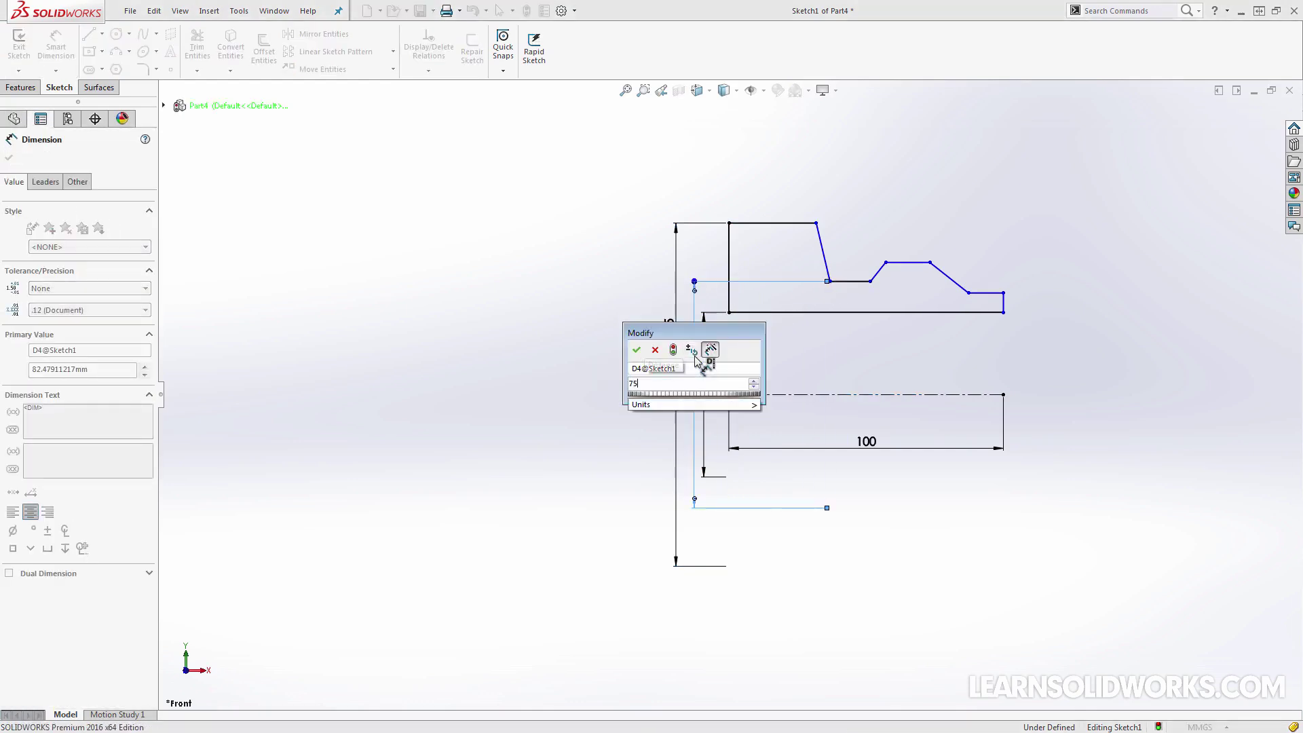
key("Return")
- Dimension the raised step to 85 and the short end line to 65
left_click(921, 272)
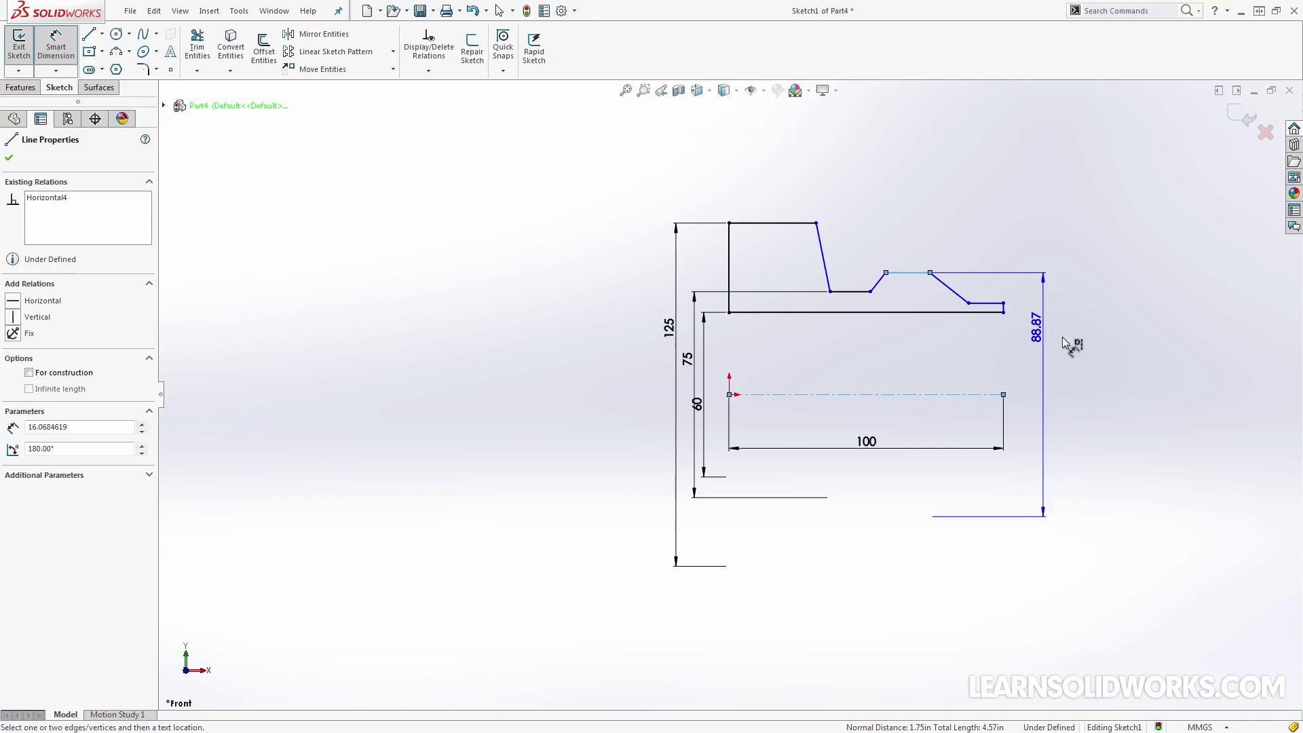
left_click(1086, 352)
type("85")
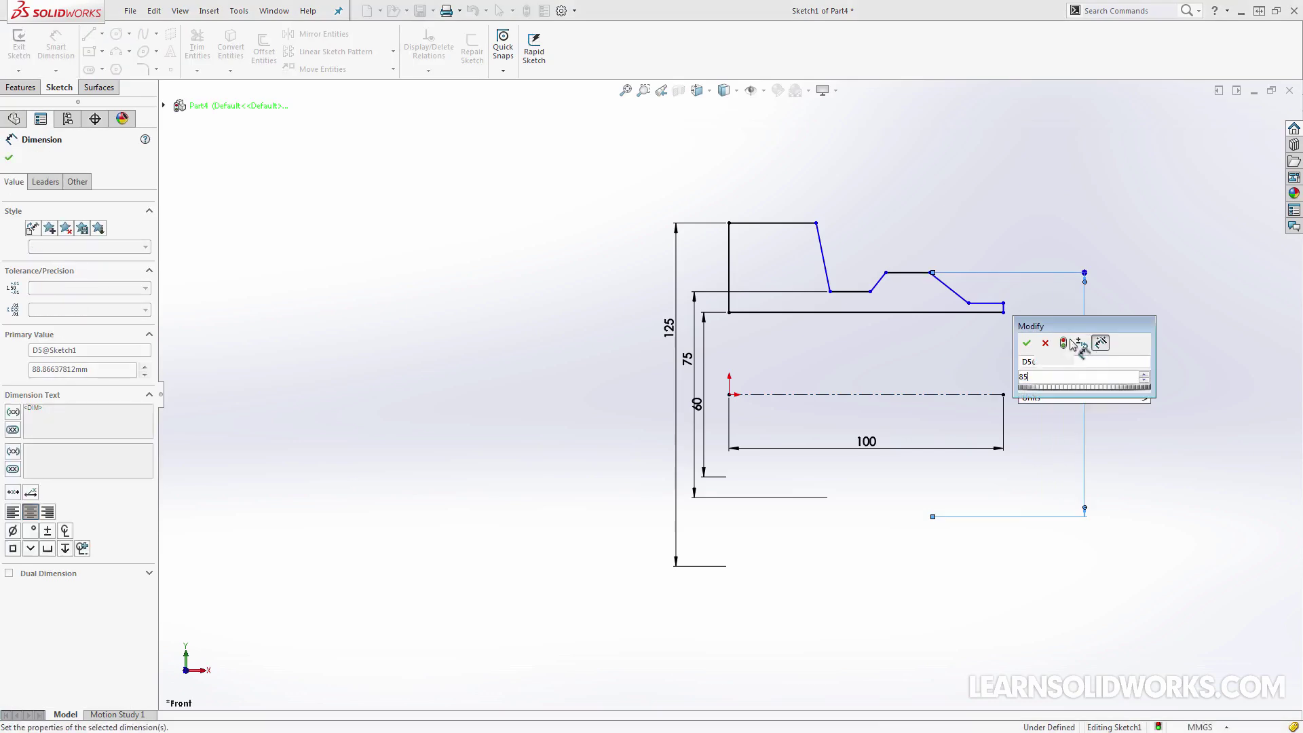
key("Return")
scroll(1004, 326, "up", 3)
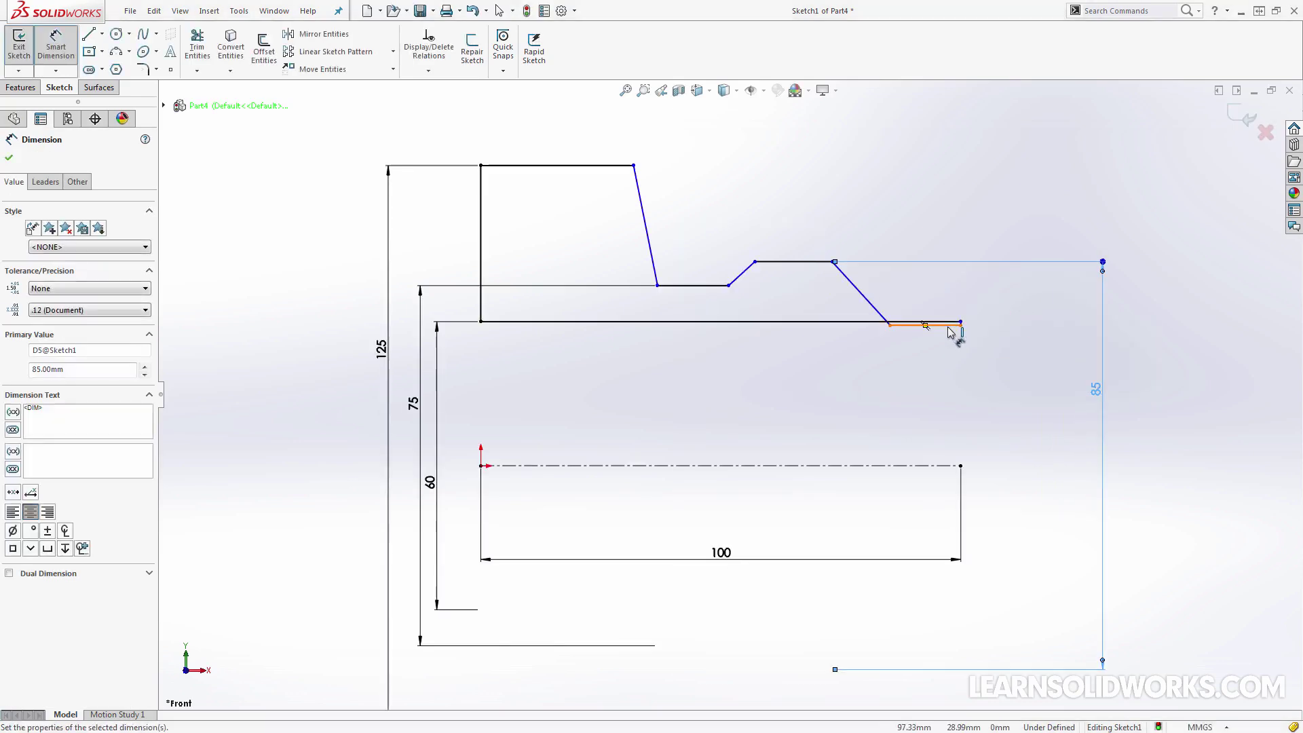
left_click(955, 325)
left_click(1069, 382)
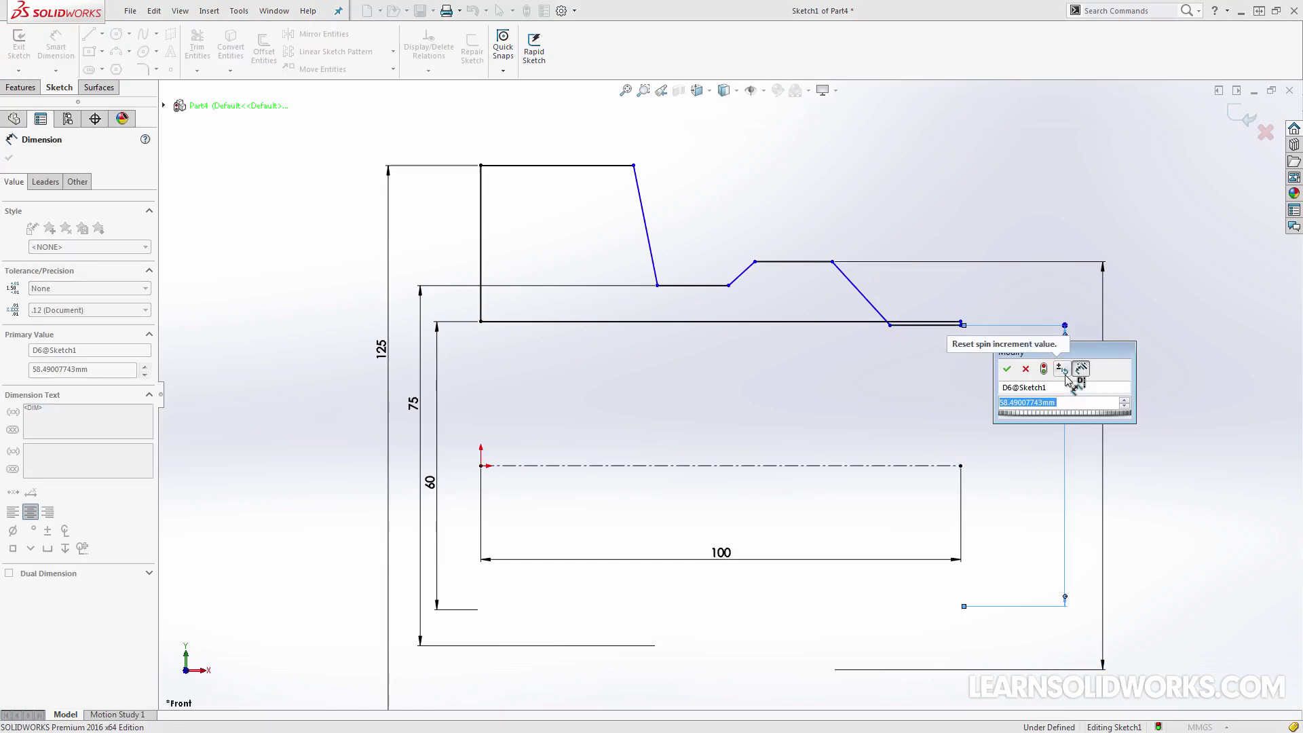
type("65")
key("Return")
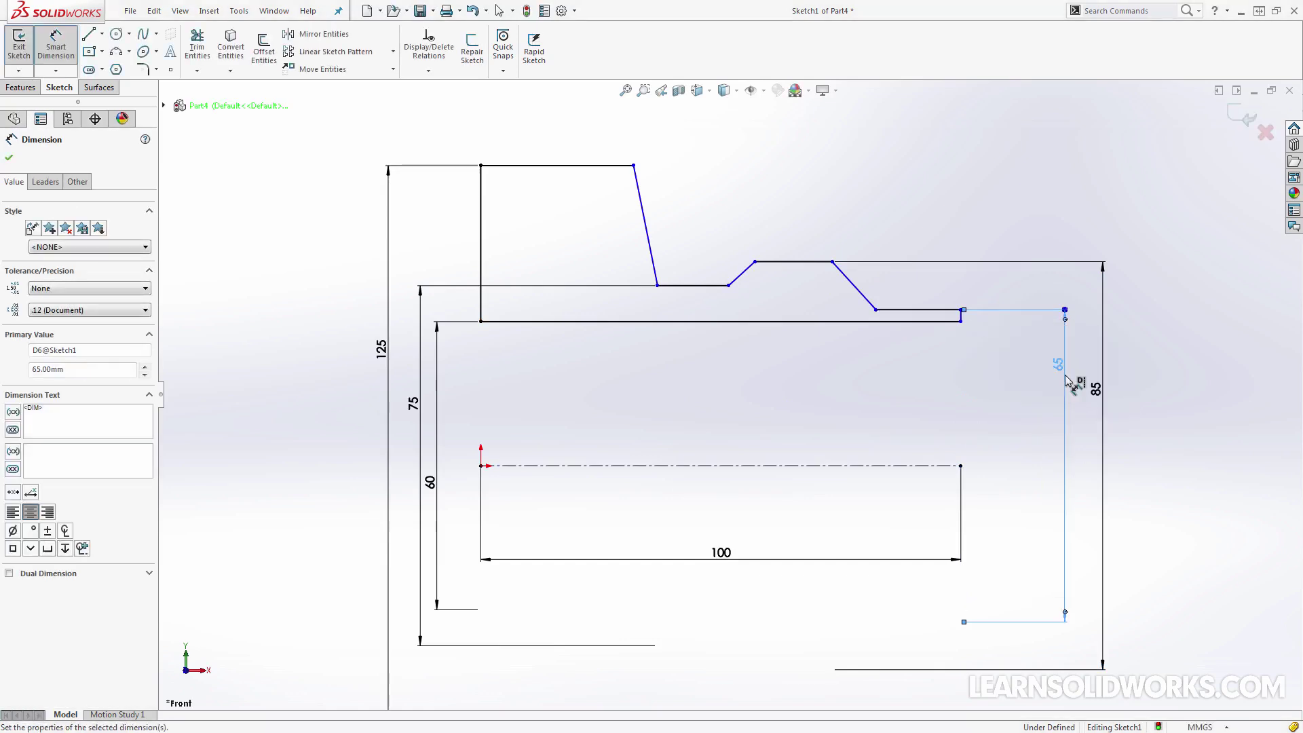
- Set a 100° angle between the top line and the slanted flank
scroll(1018, 401, "up", 3)
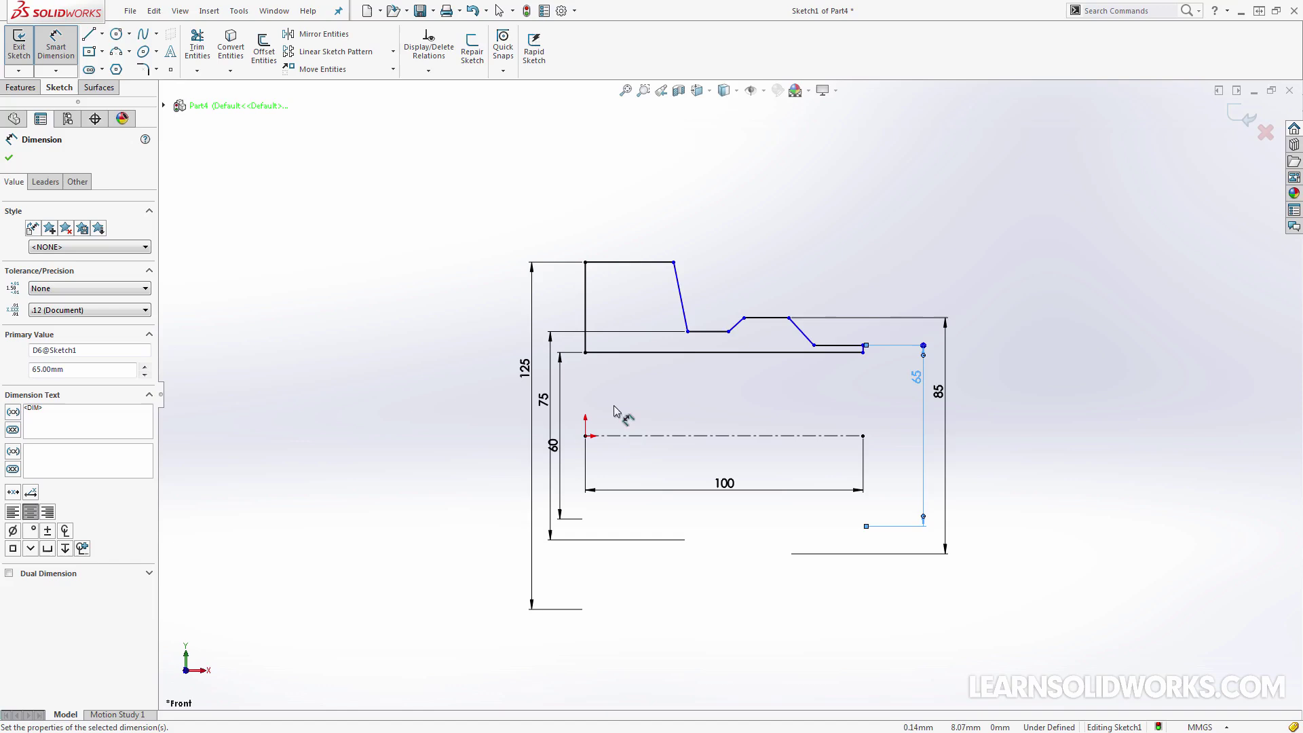
scroll(696, 319, "down", 3)
left_click(604, 254)
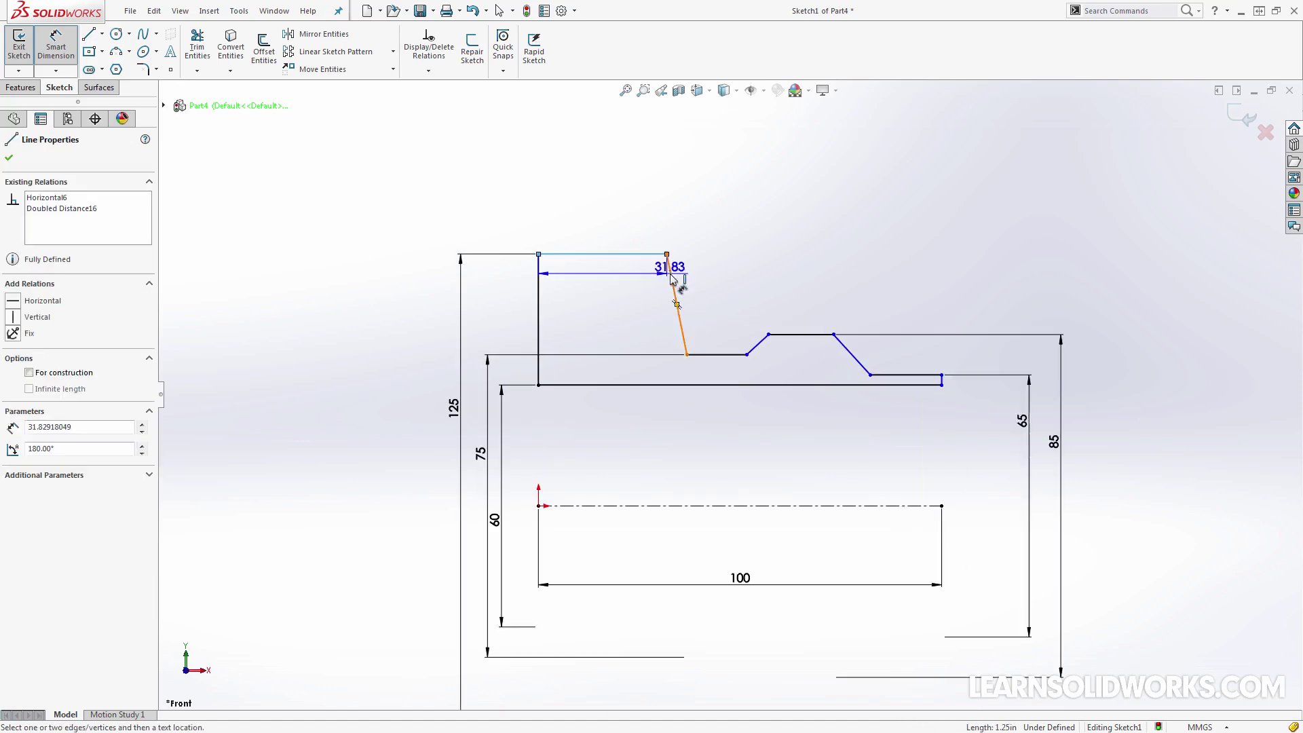
left_click(672, 279)
left_click(663, 284)
type("100")
key("Return")
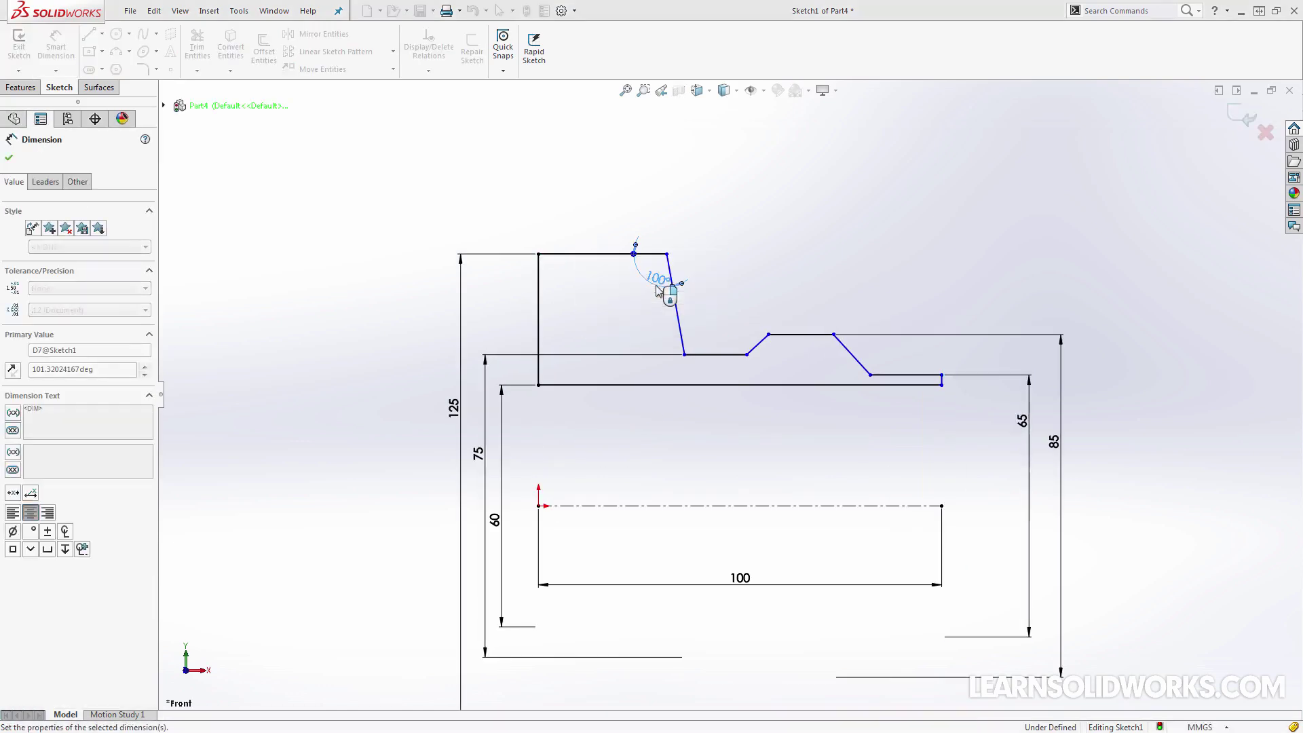
- Dimension the top line's length to 30
left_click(603, 253)
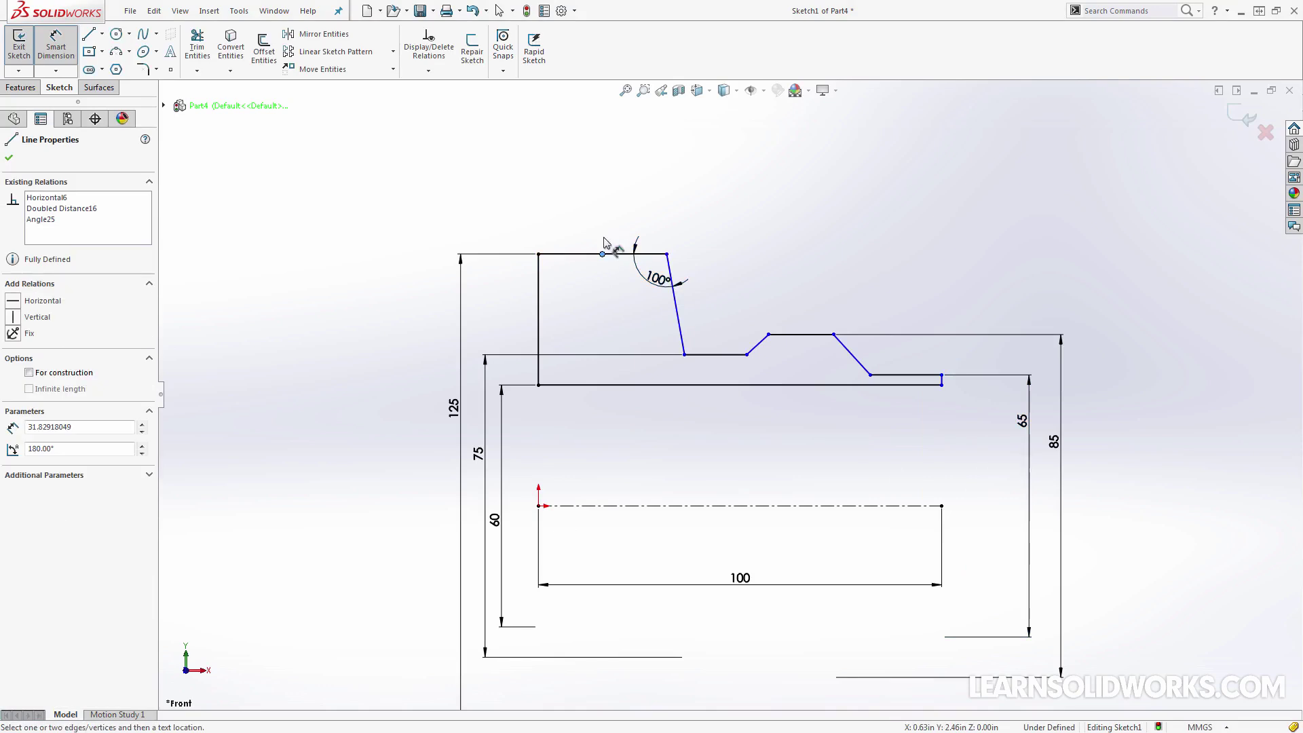
left_click(606, 254)
left_click(591, 239)
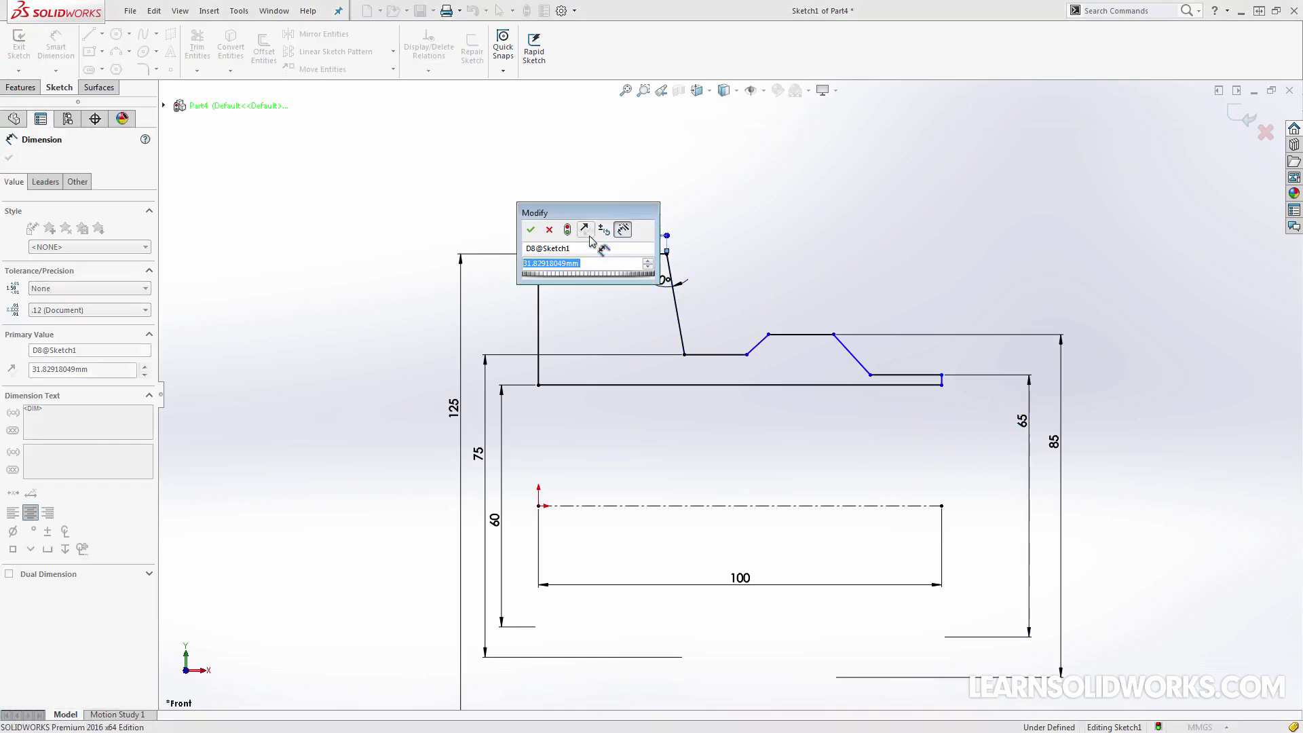
type("30")
key("Return")
key("Escape")
scroll(740, 393, "up", 3)
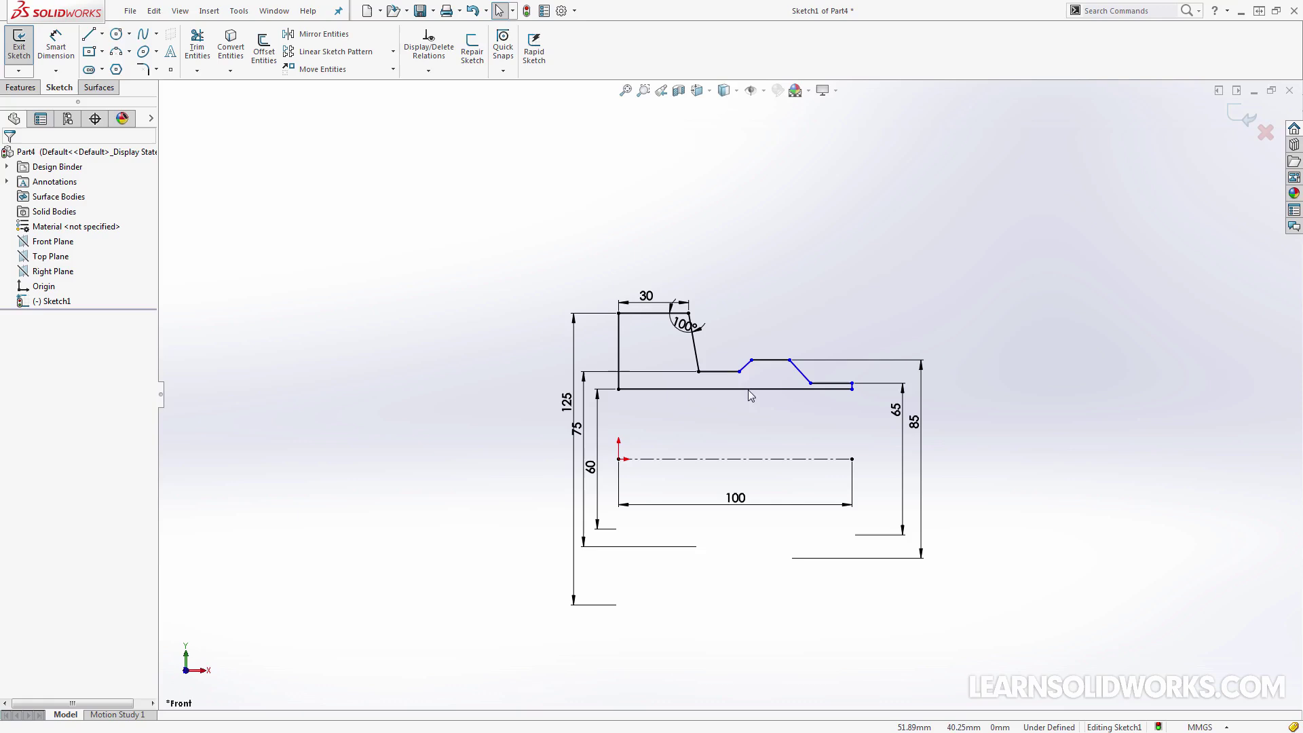
scroll(815, 350, "up", 2)
middle_click_drag(868, 476, 832, 476)
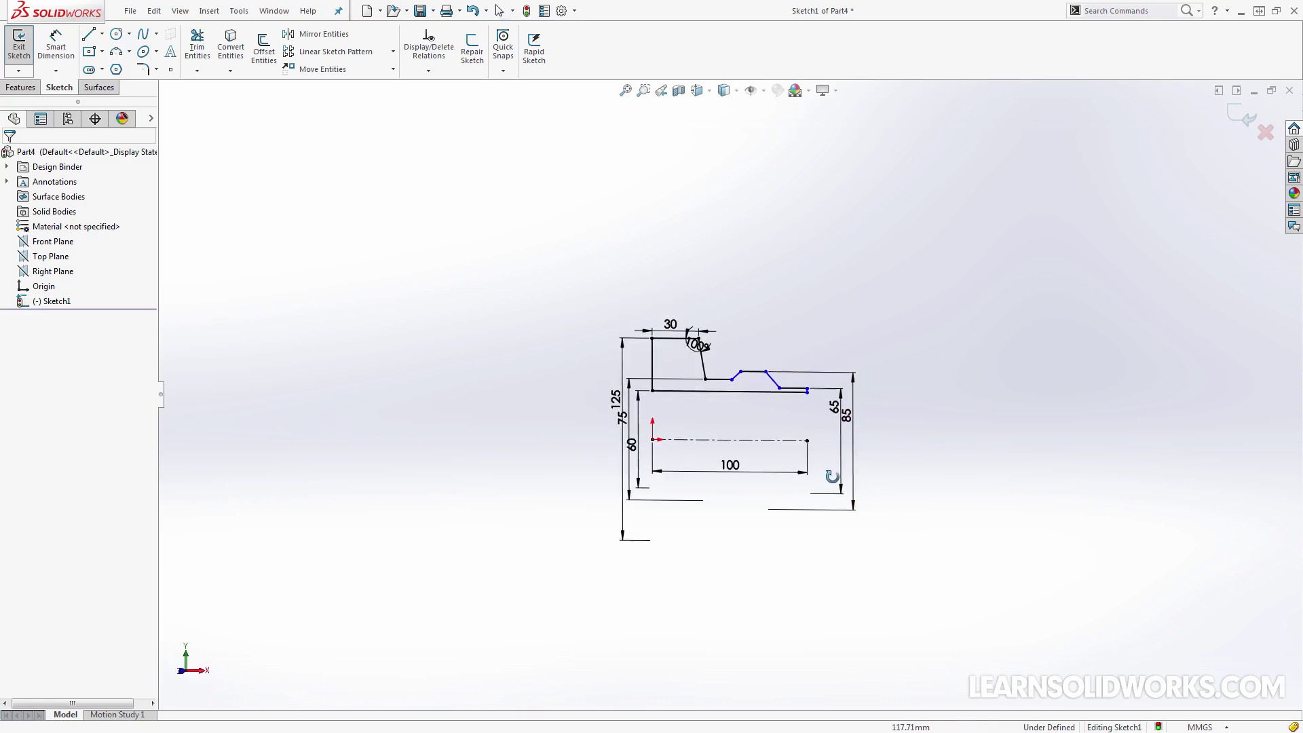
scroll(684, 387, "down", 3)
mouse_move(678, 381)
middle_mouse_down()
mouse_move(636, 403)
mouse_move(675, 486)
mouse_move(626, 442)
middle_mouse_up()
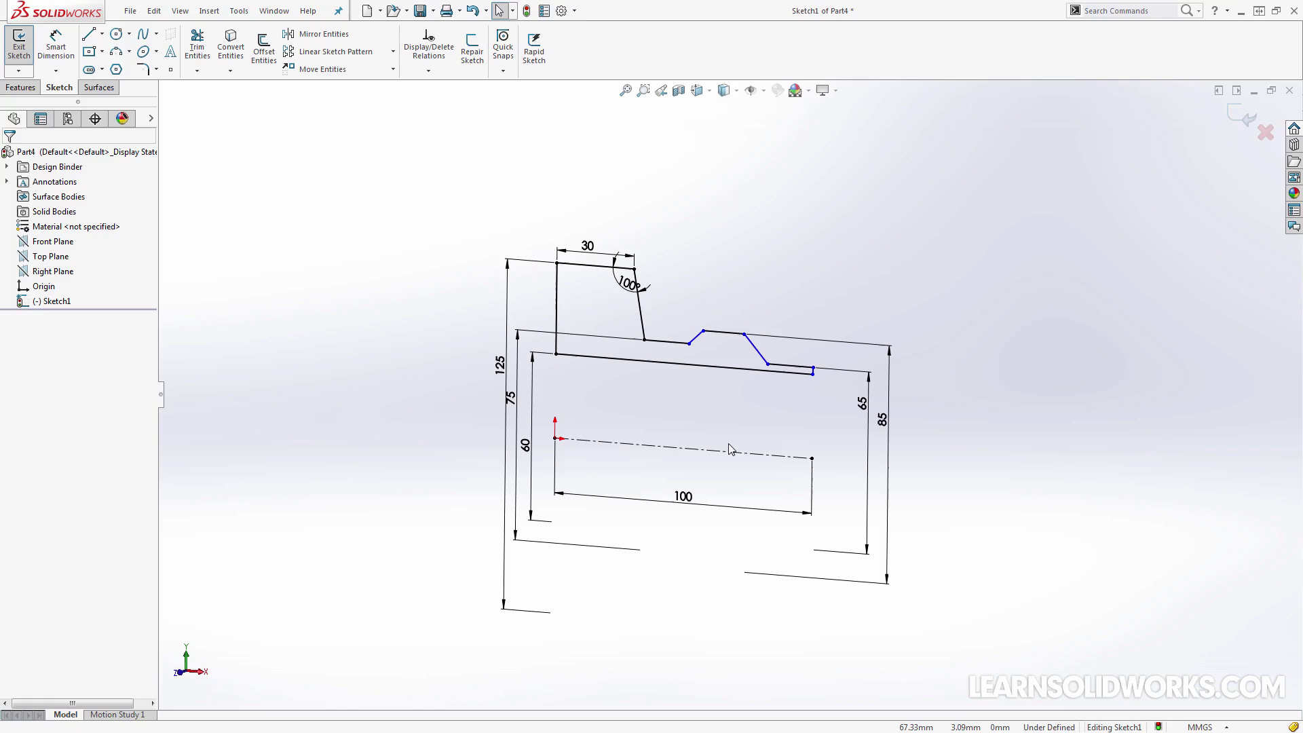
- Exit the sketch, start a Revolved Boss/Base, and pick the centreline as axis
left_click(1248, 117)
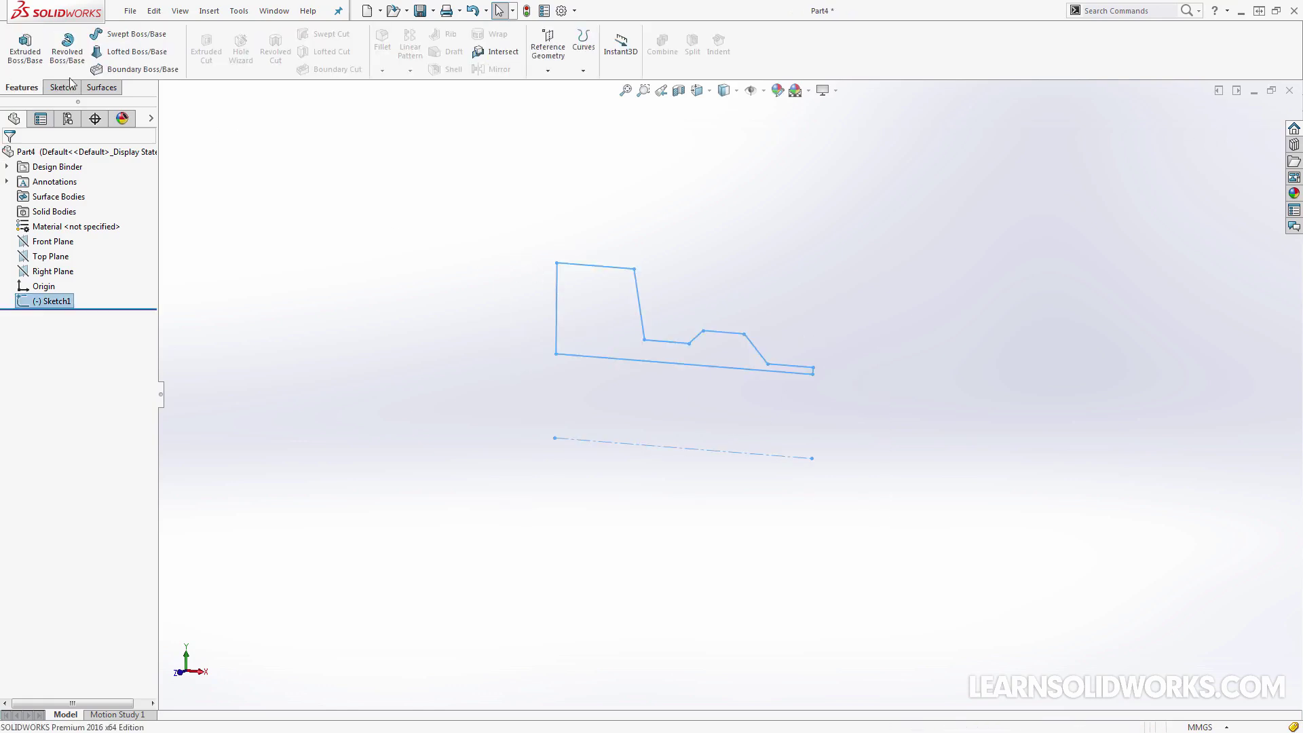
left_click(68, 52)
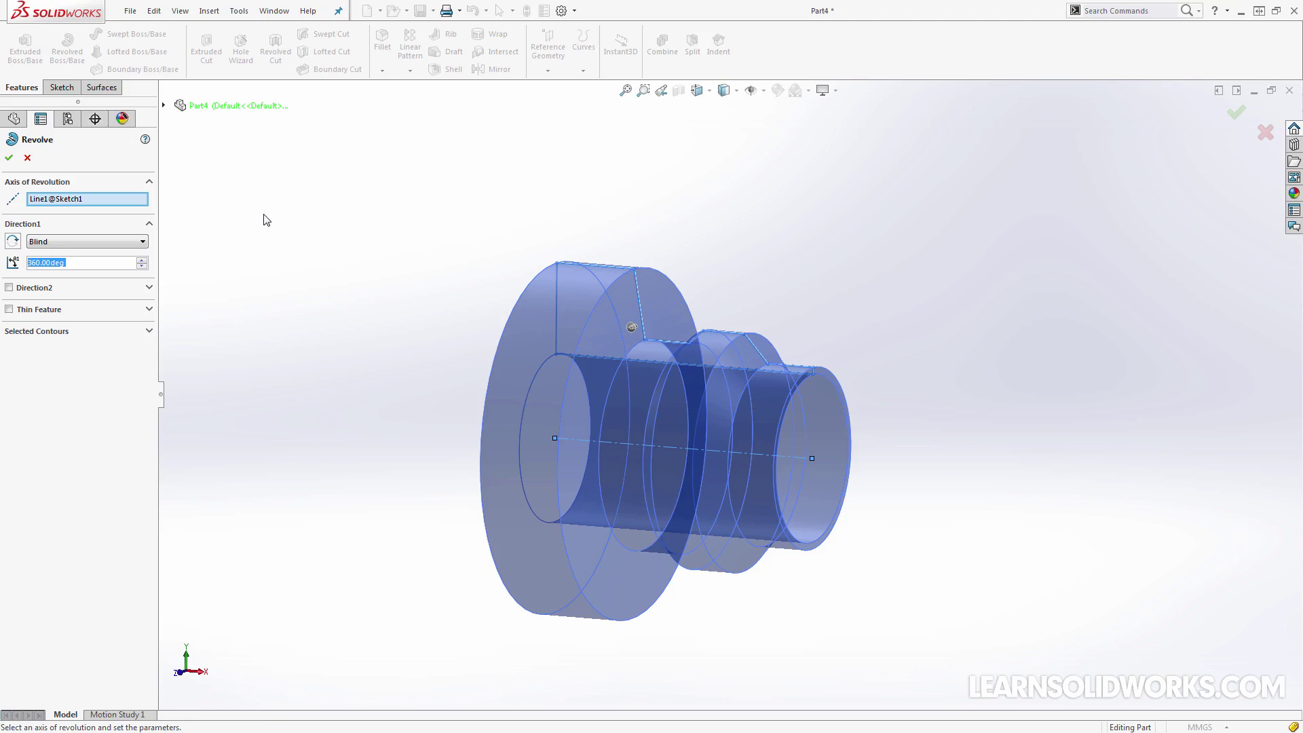
left_click(148, 332)
right_click(104, 203)
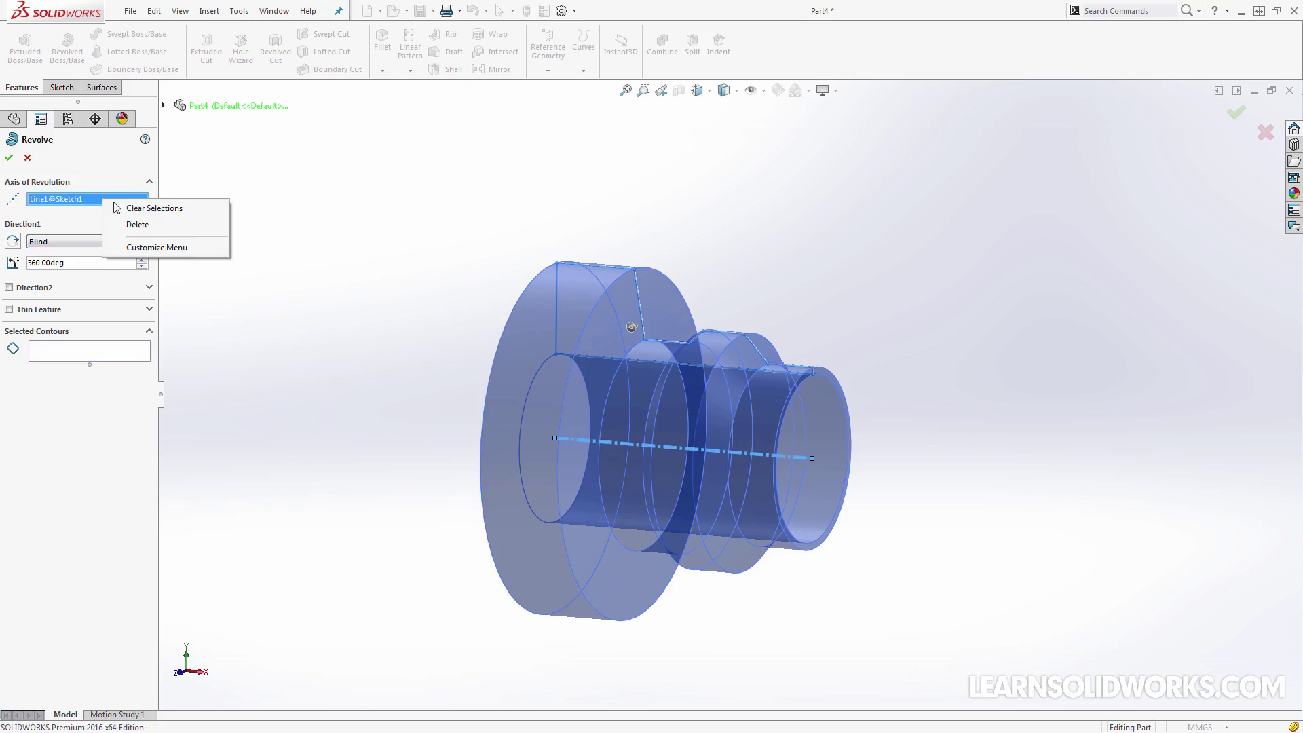
left_click(136, 207)
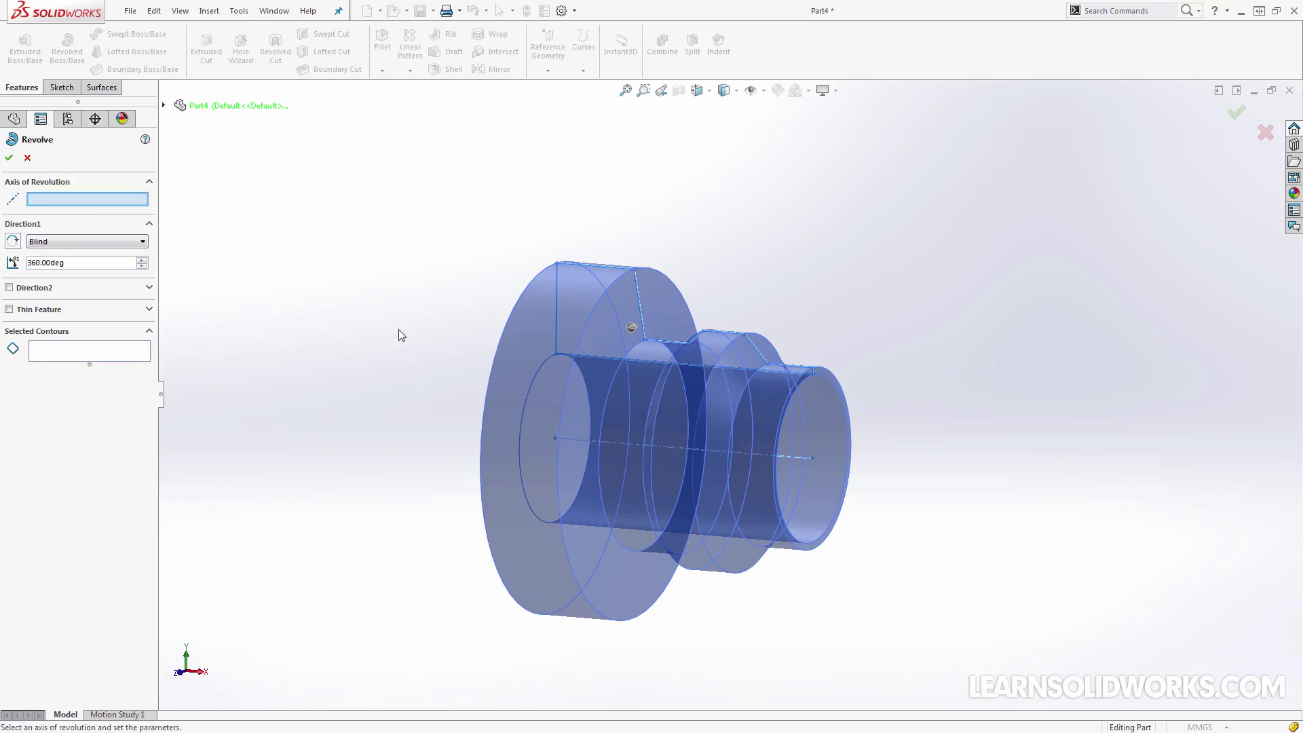
left_click(608, 445)
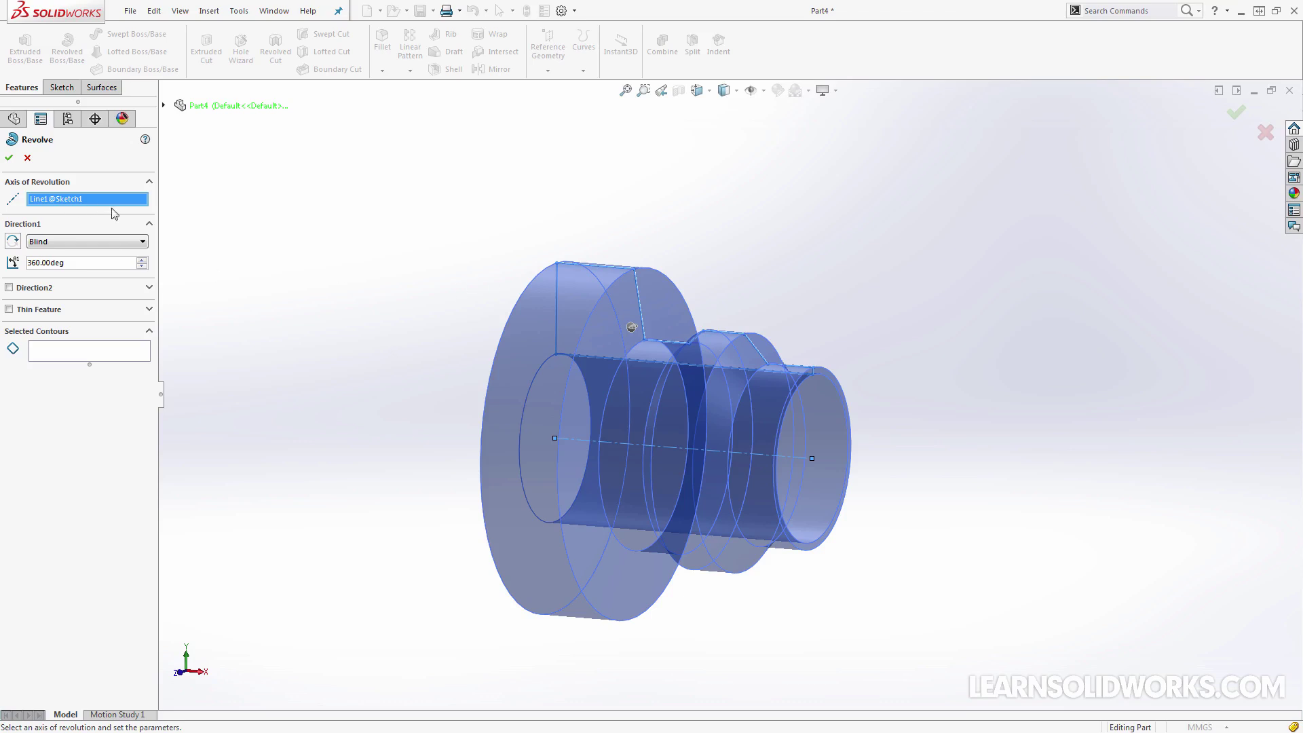
- Try other sketch lines as the axis, then set it back to centreline Line1
left_click(558, 289)
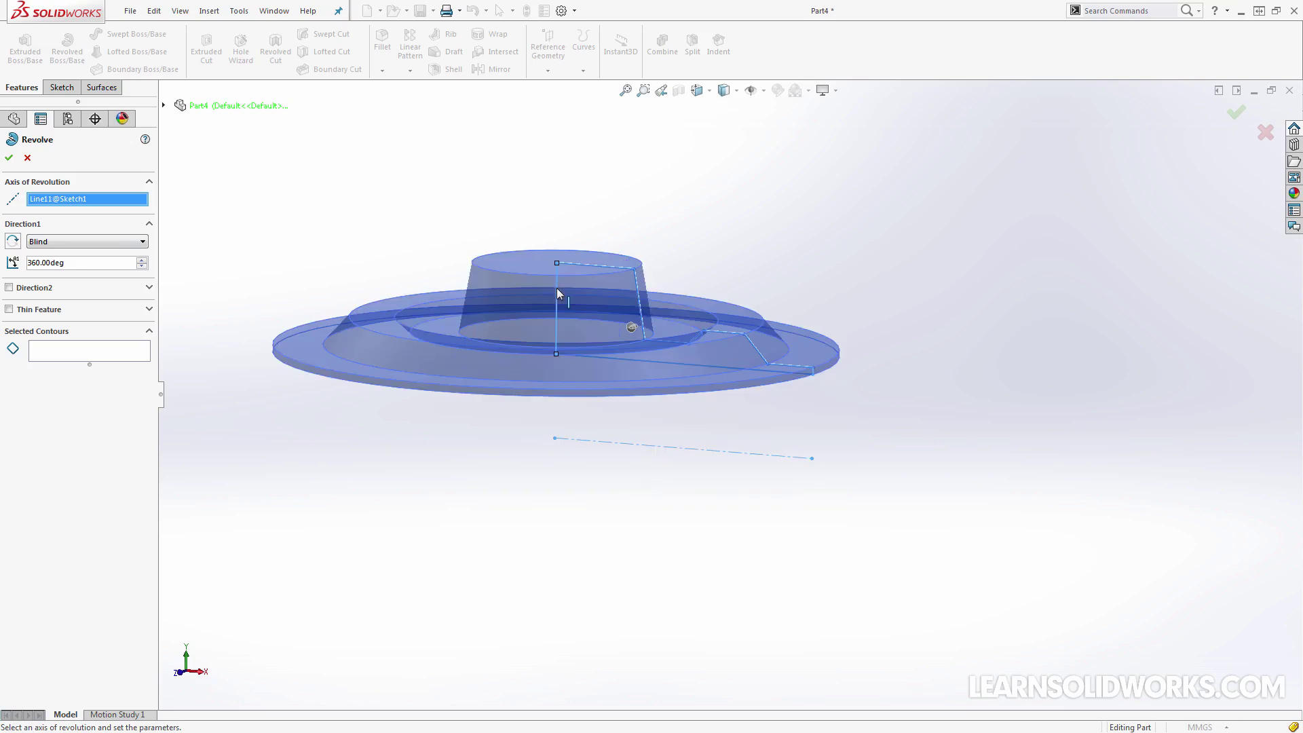
left_click(596, 264)
middle_click_drag(579, 307, 593, 364)
scroll(825, 369, "down", 5)
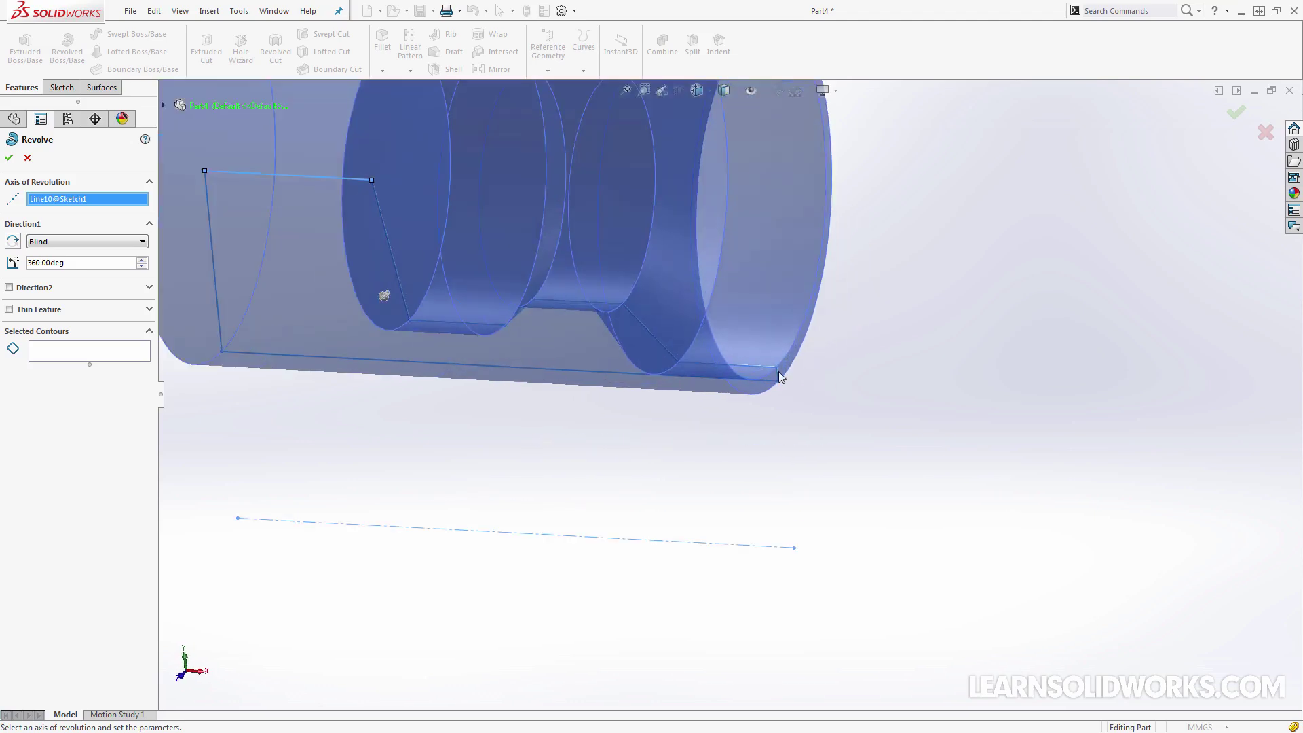
left_click(770, 383)
scroll(799, 395, "up", 8)
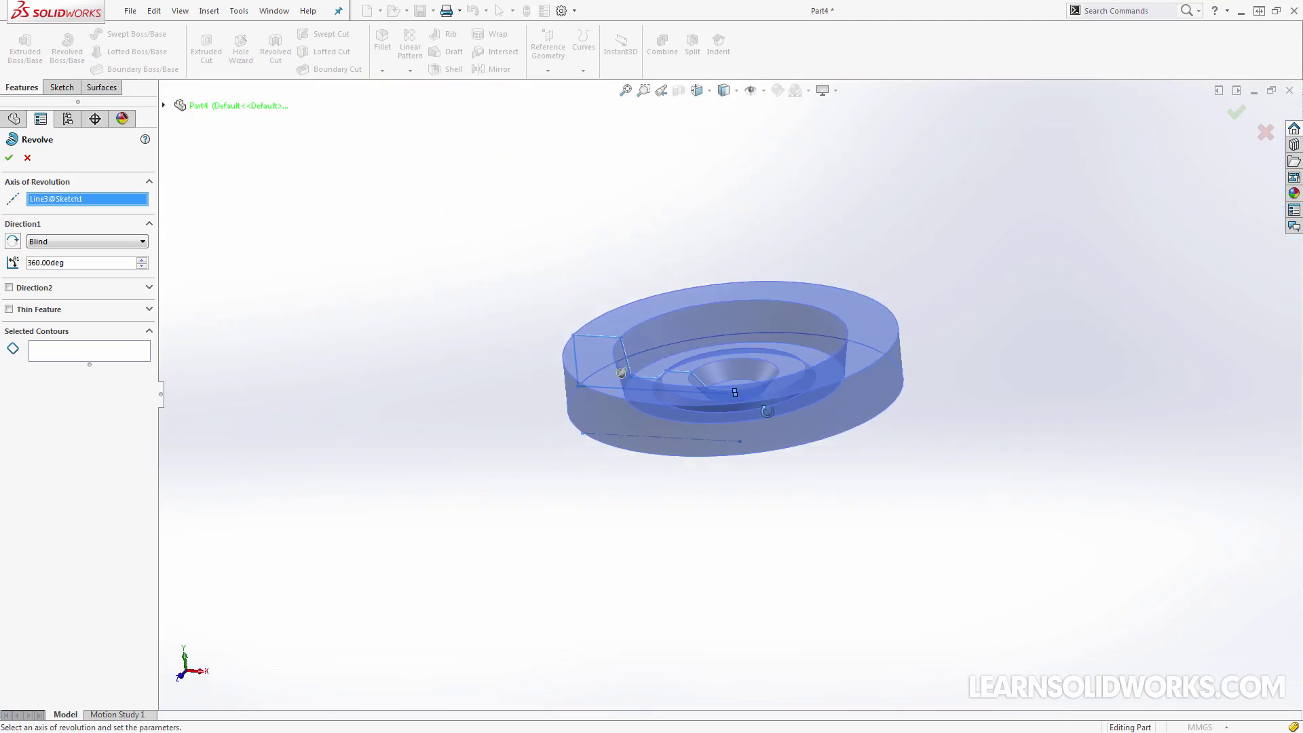
middle_click_drag(800, 408, 768, 433)
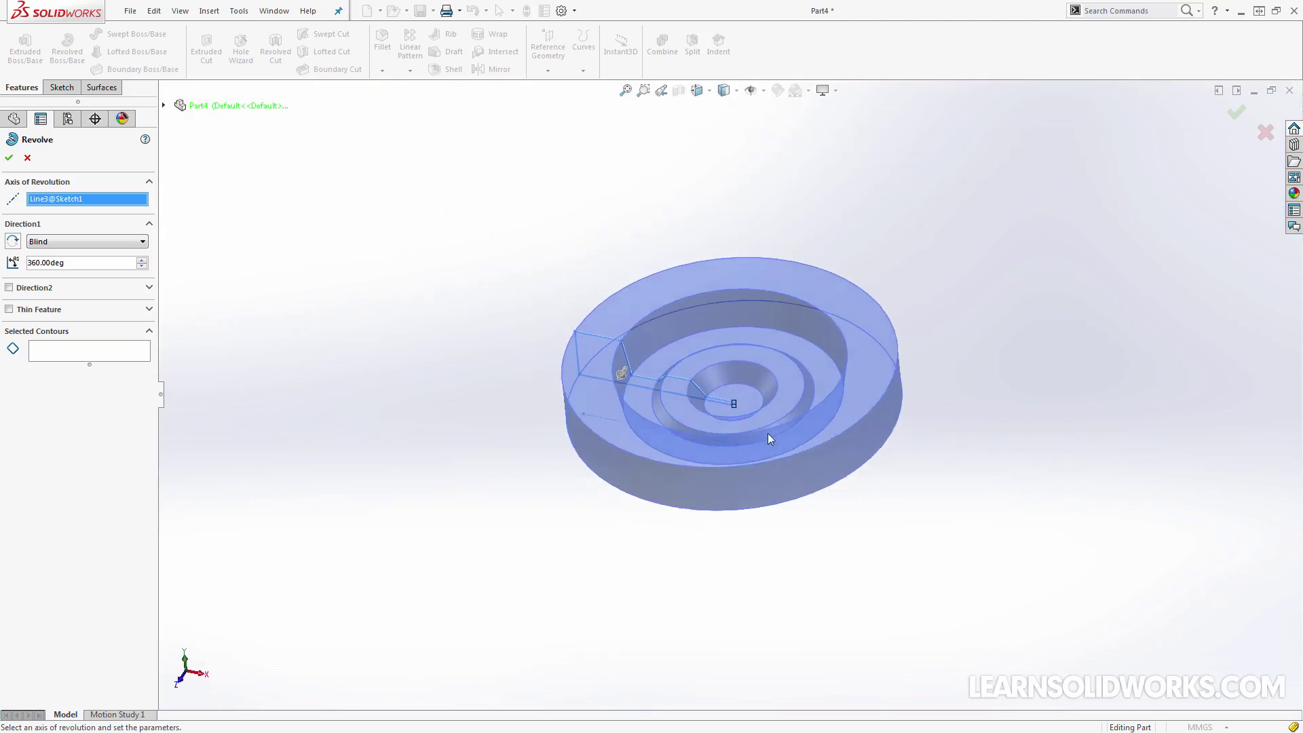
scroll(706, 385, "down", 4)
left_click(688, 398)
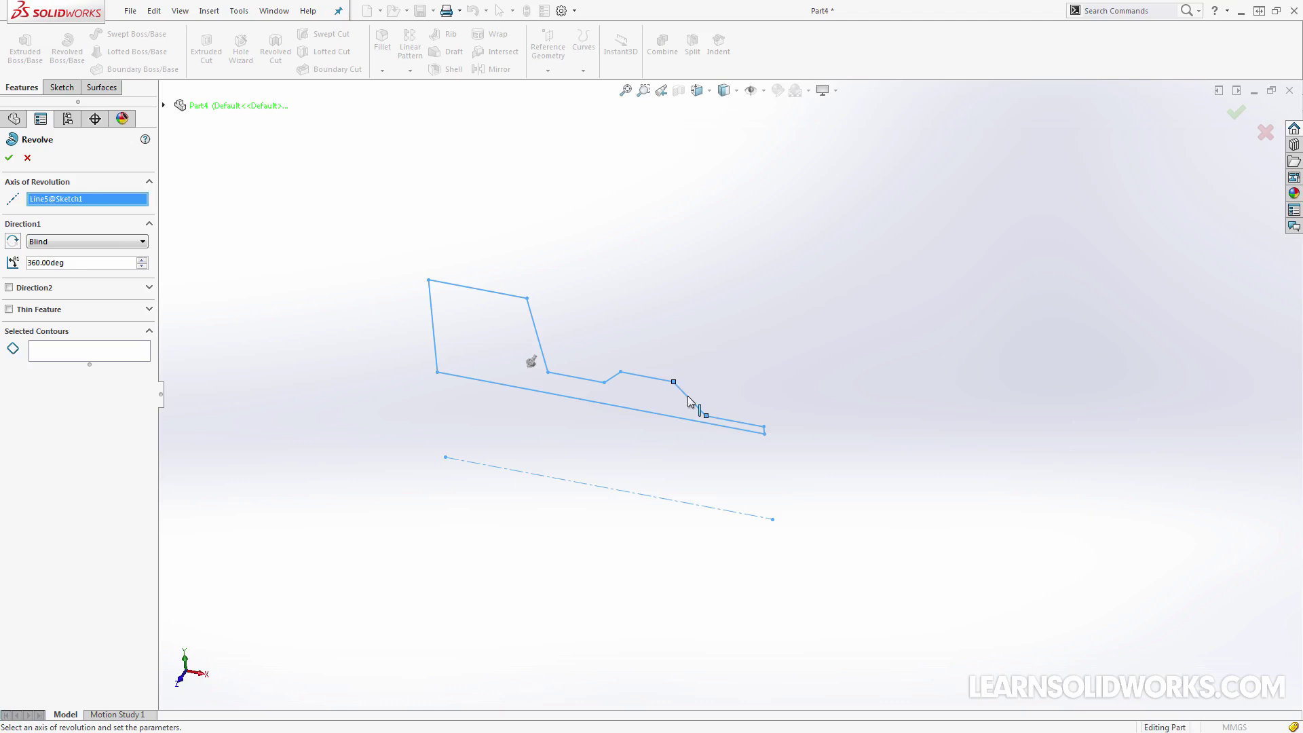
left_click(485, 466)
scroll(448, 400, "up", 3)
middle_click_drag(450, 372, 631, 472)
scroll(693, 467, "down", 3)
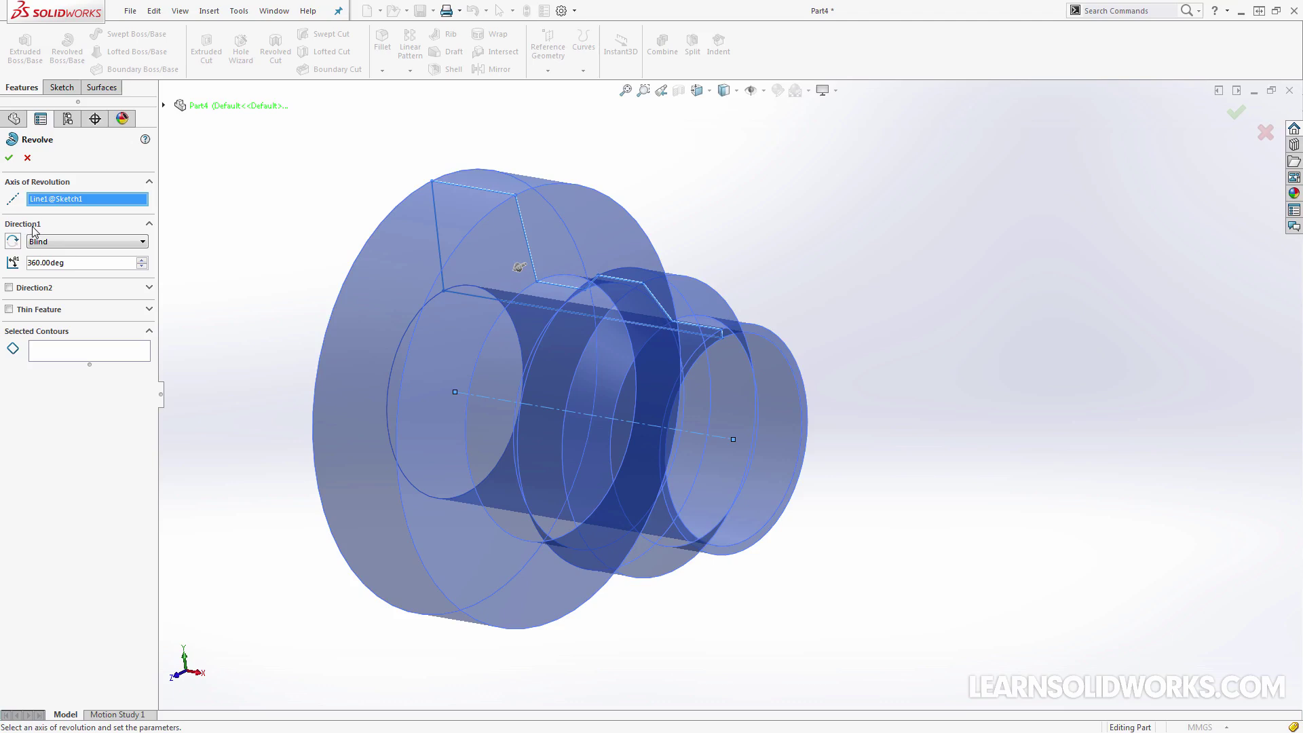
- Try a Mid-Plane revolve at 90°
left_click(70, 243)
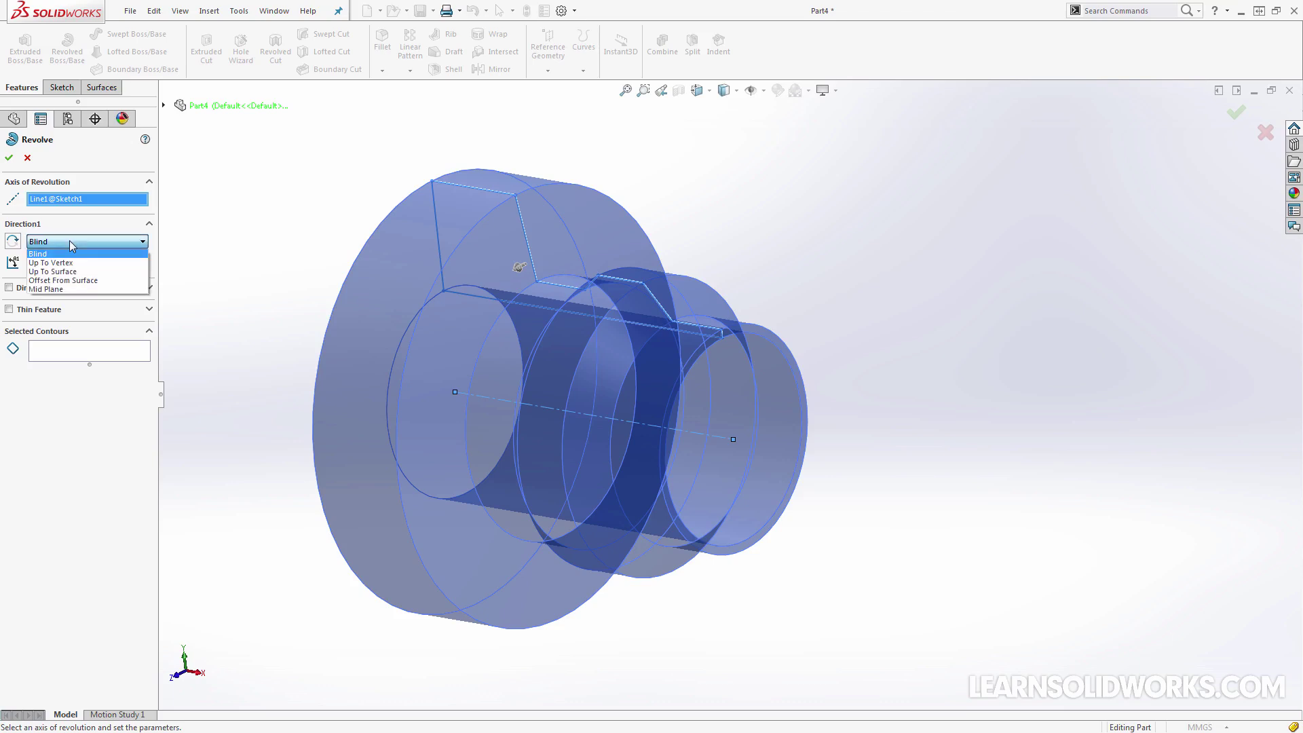
left_click(66, 289)
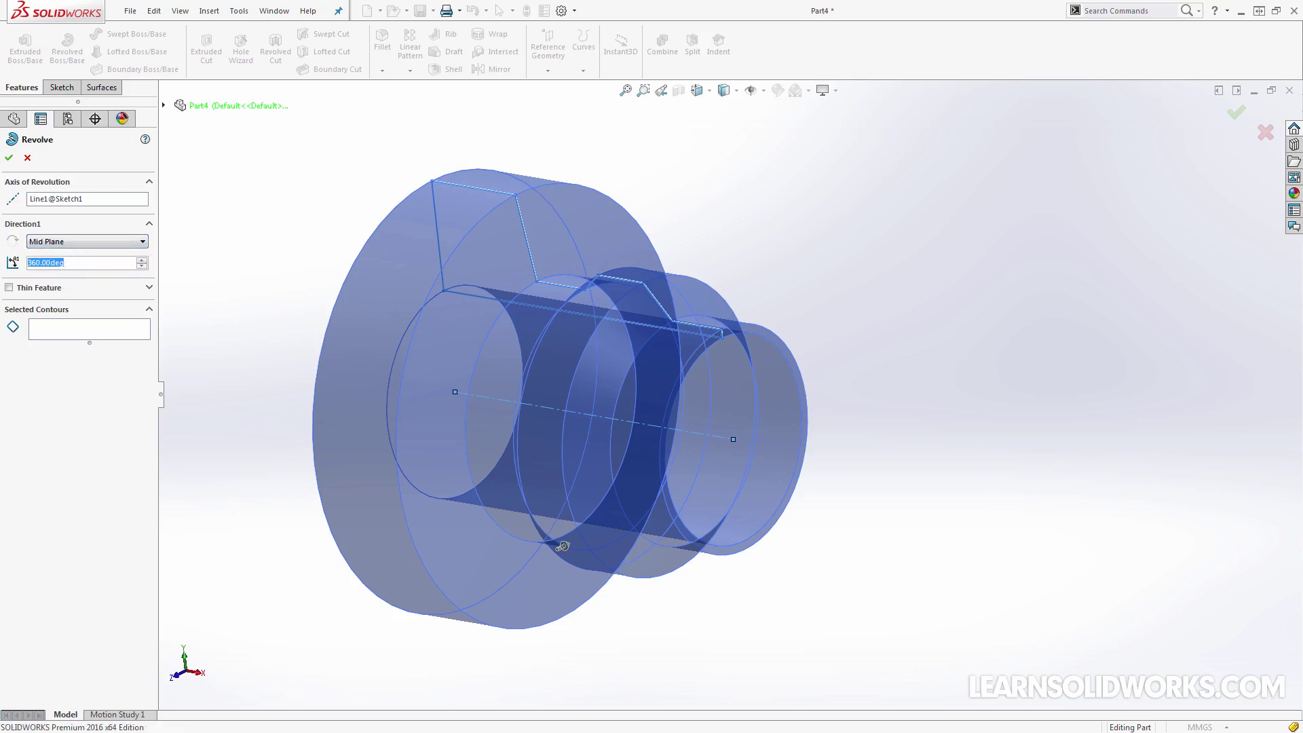
type("90")
key("Return")
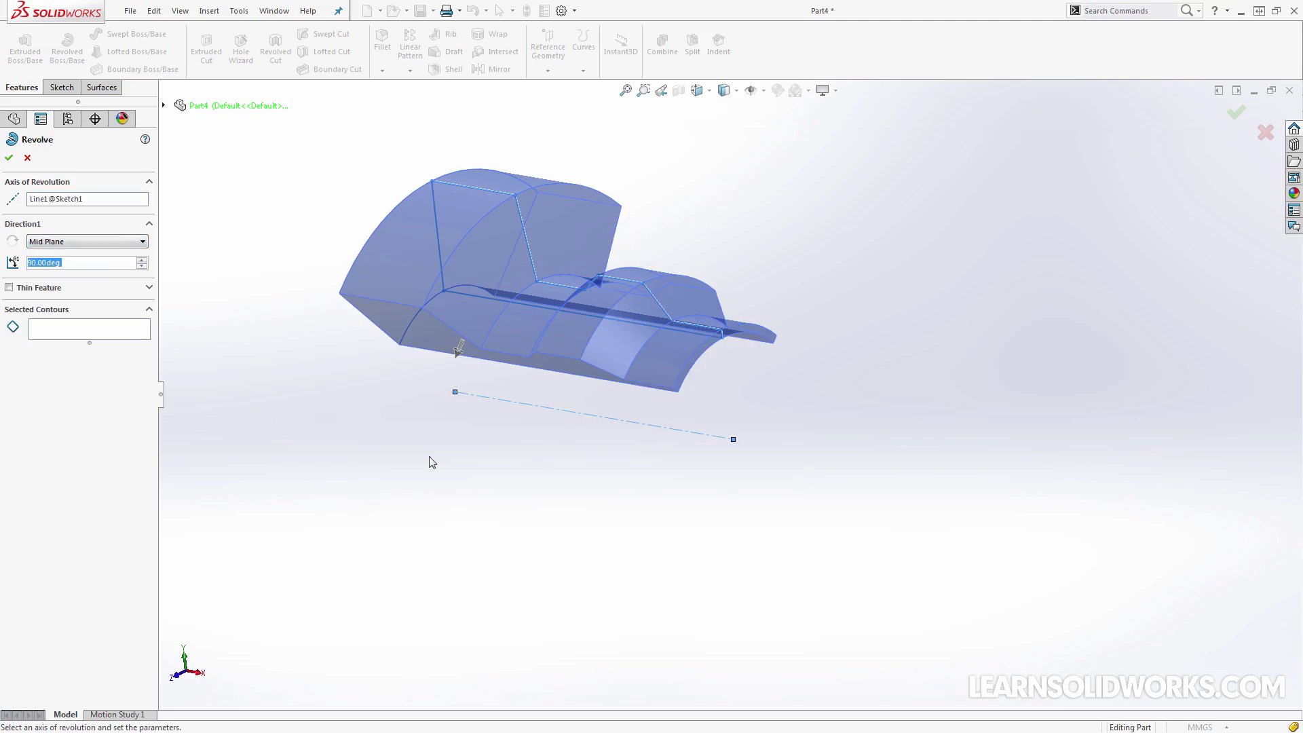
middle_click_drag(487, 467, 434, 319)
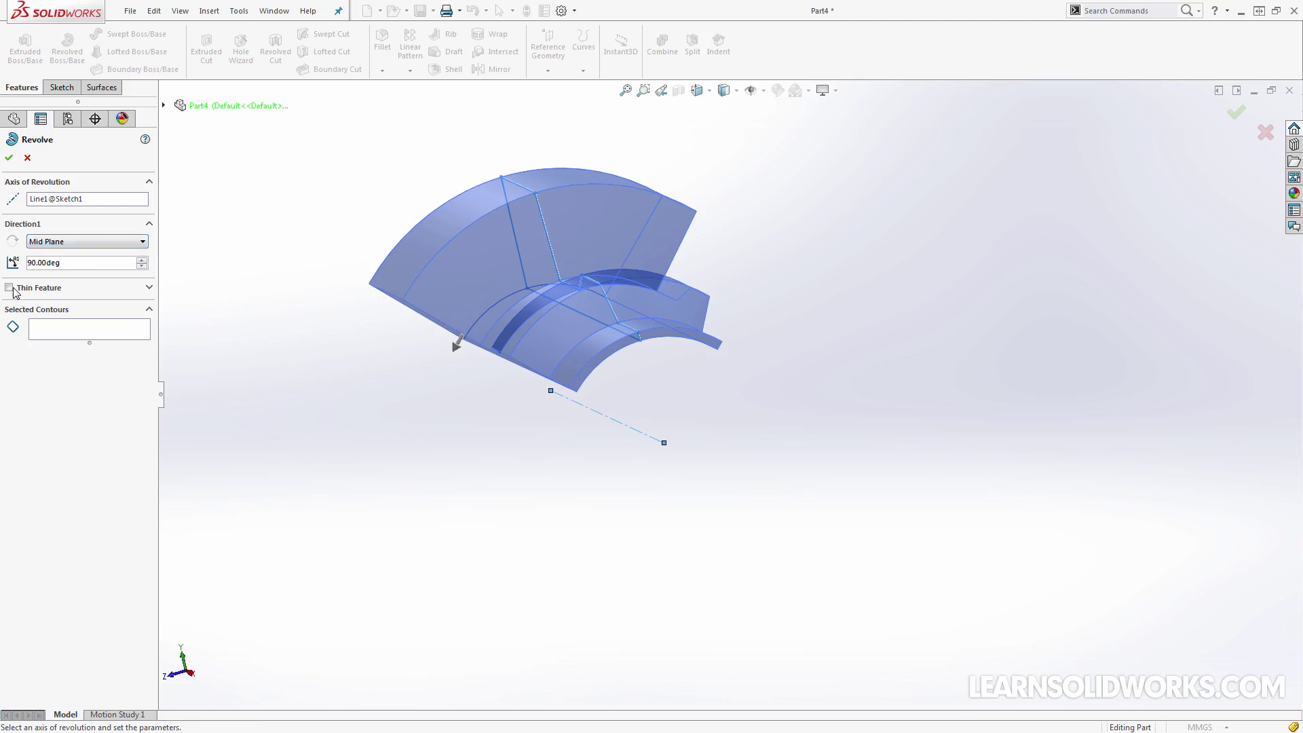
- Switch to a one-direction revolve and add Direction 2 at 120°
left_click(81, 244)
left_click(75, 254)
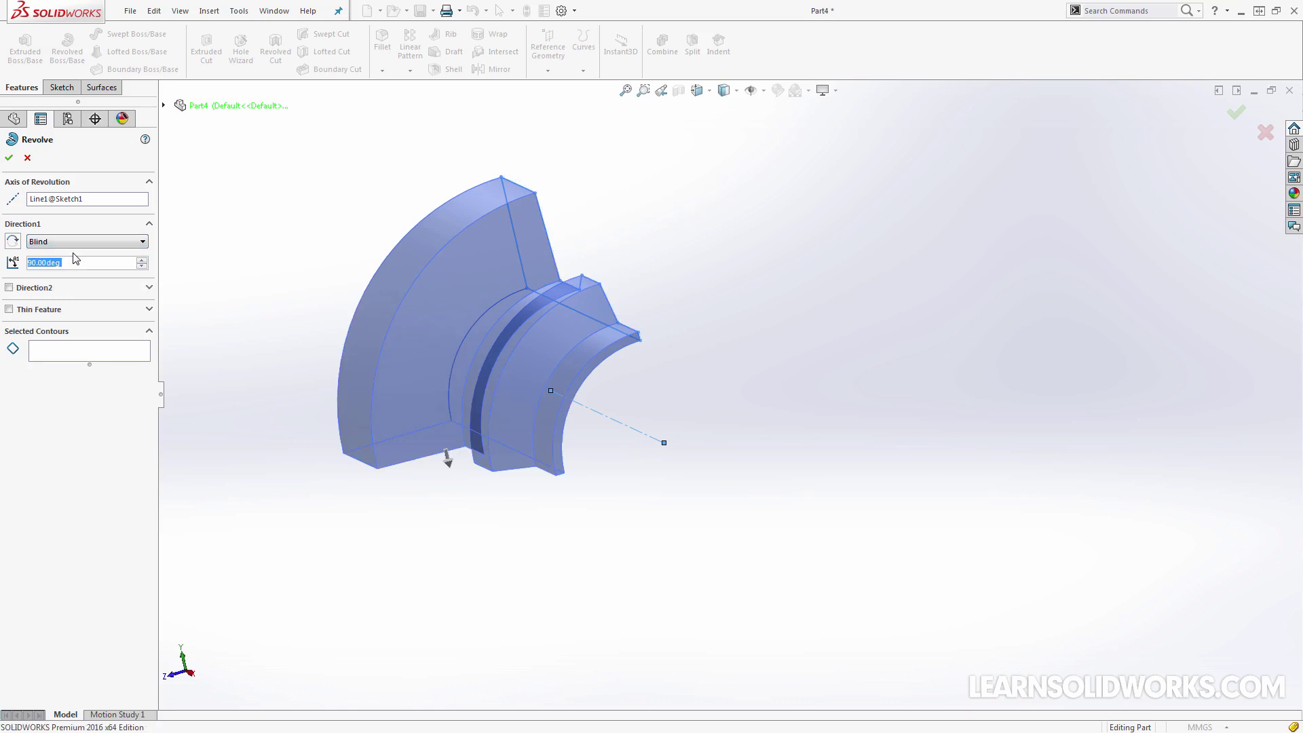
left_click(9, 288)
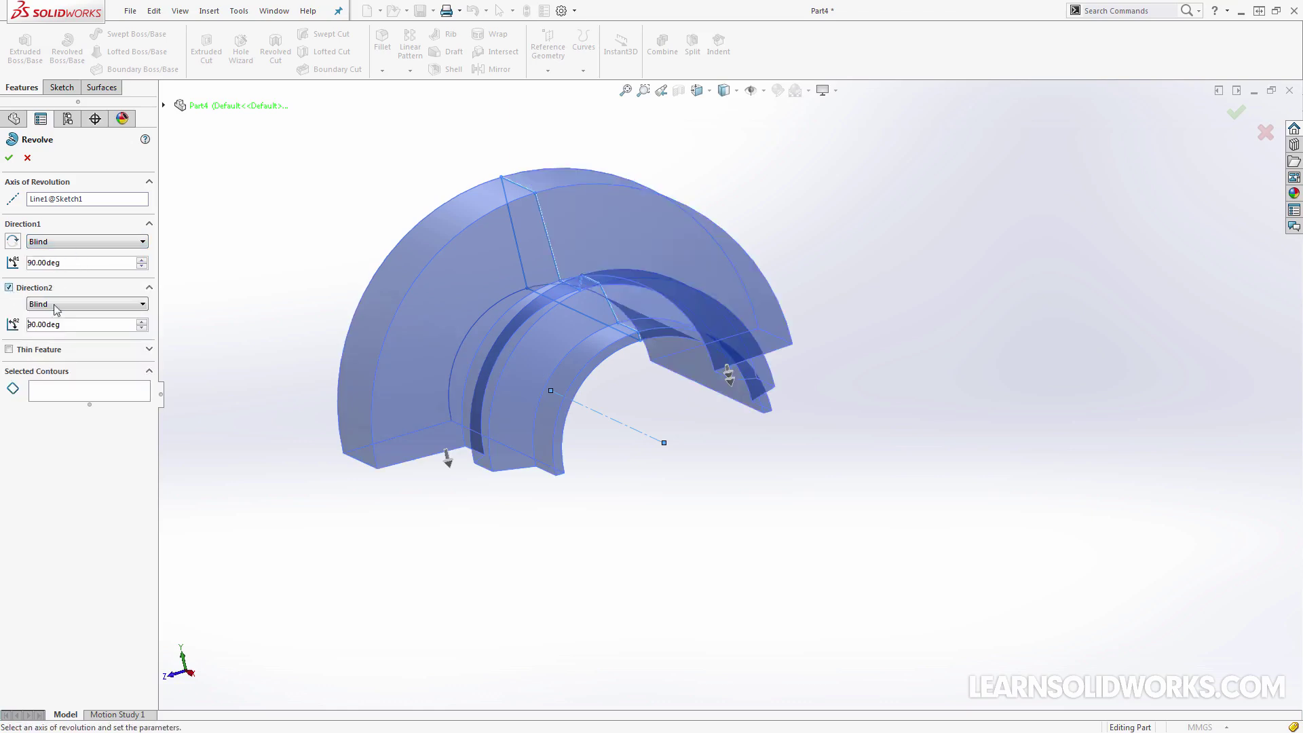
left_click(84, 324)
type("120")
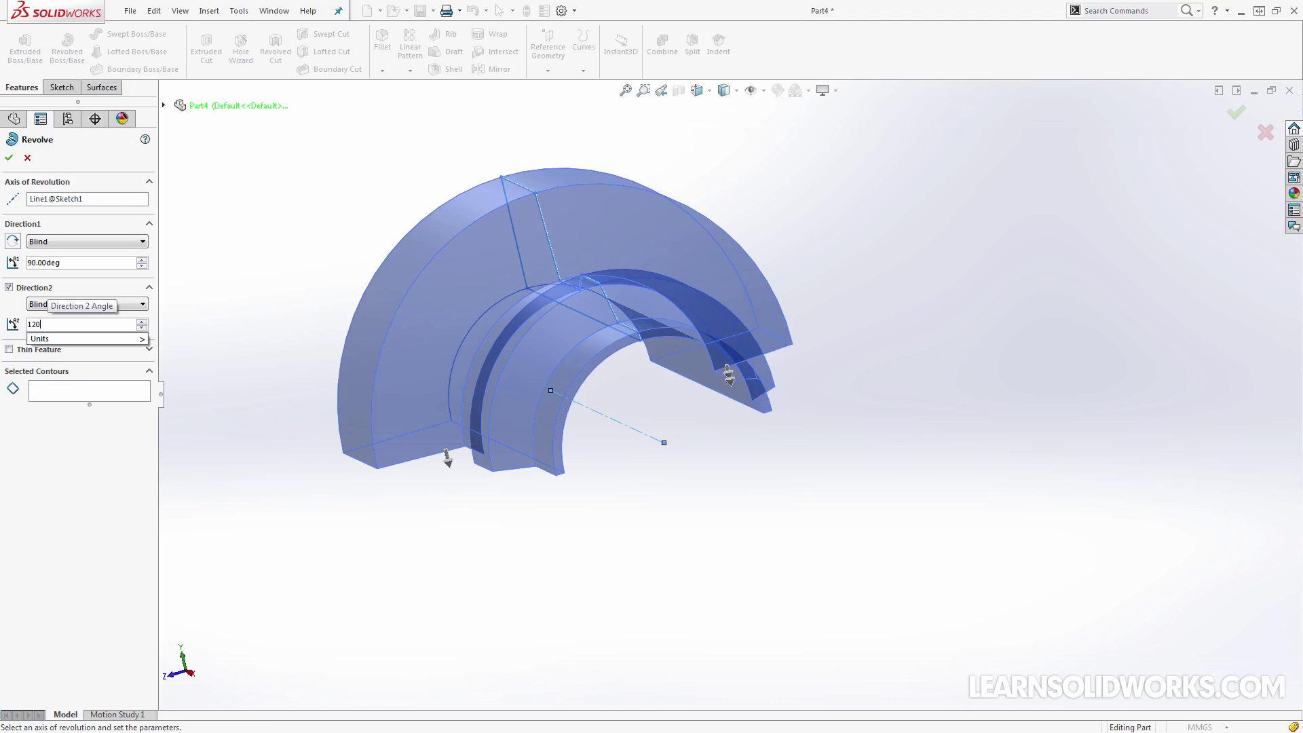
key("Return")
middle_click_drag(707, 561, 629, 535)
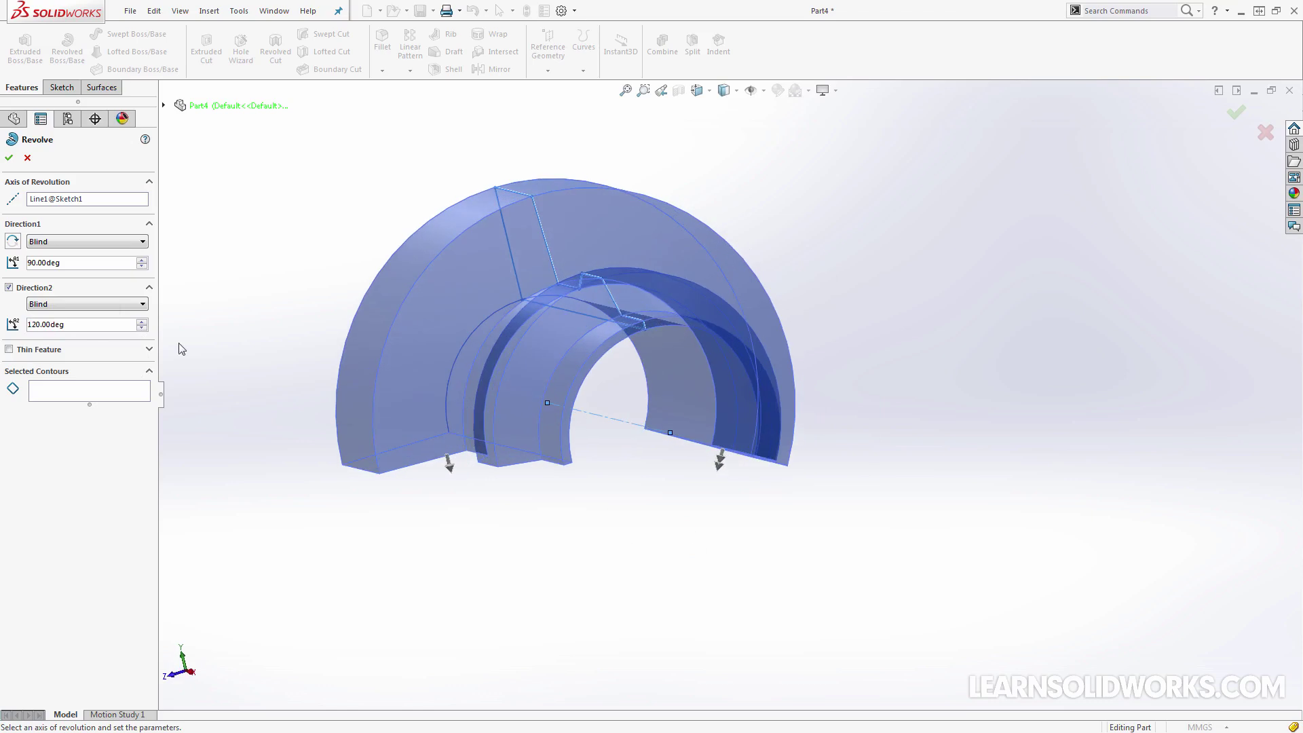
- Remove Direction 2 and set the Direction 1 angle to 360°
left_click(9, 287)
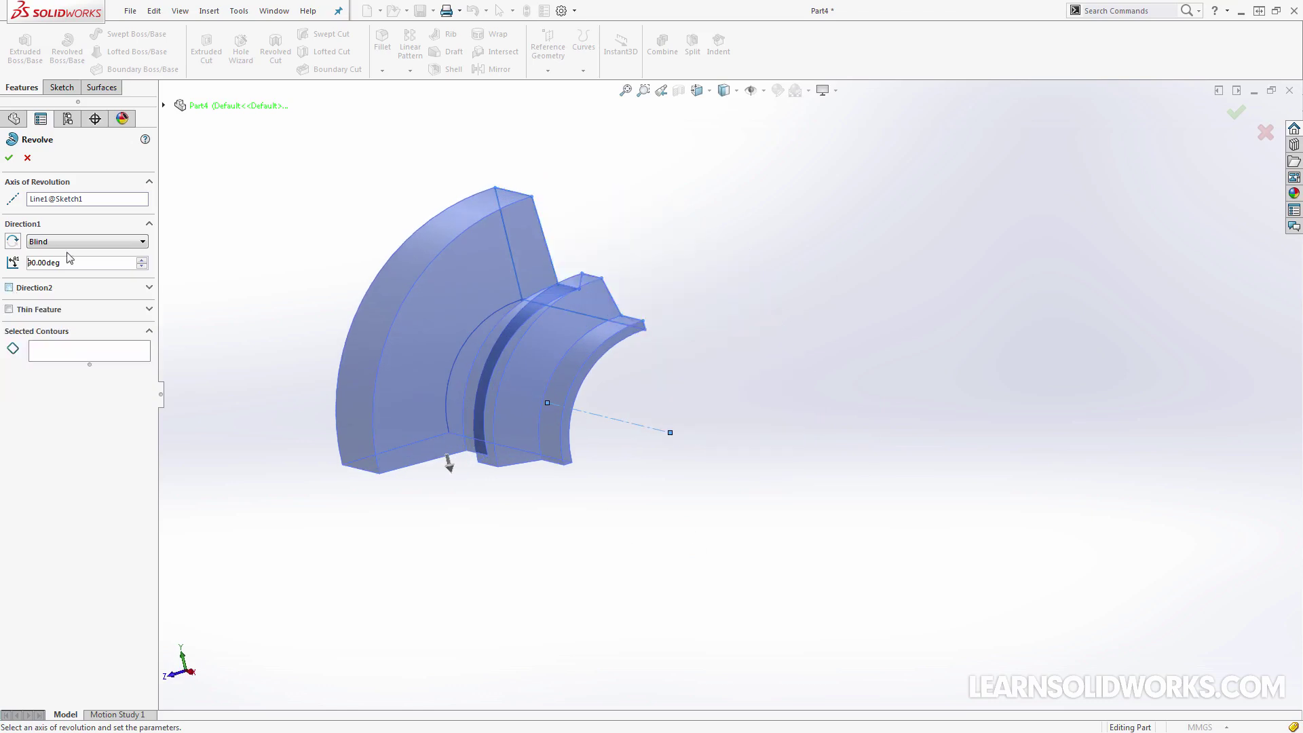
double_click(31, 263)
type("360")
key("Return")
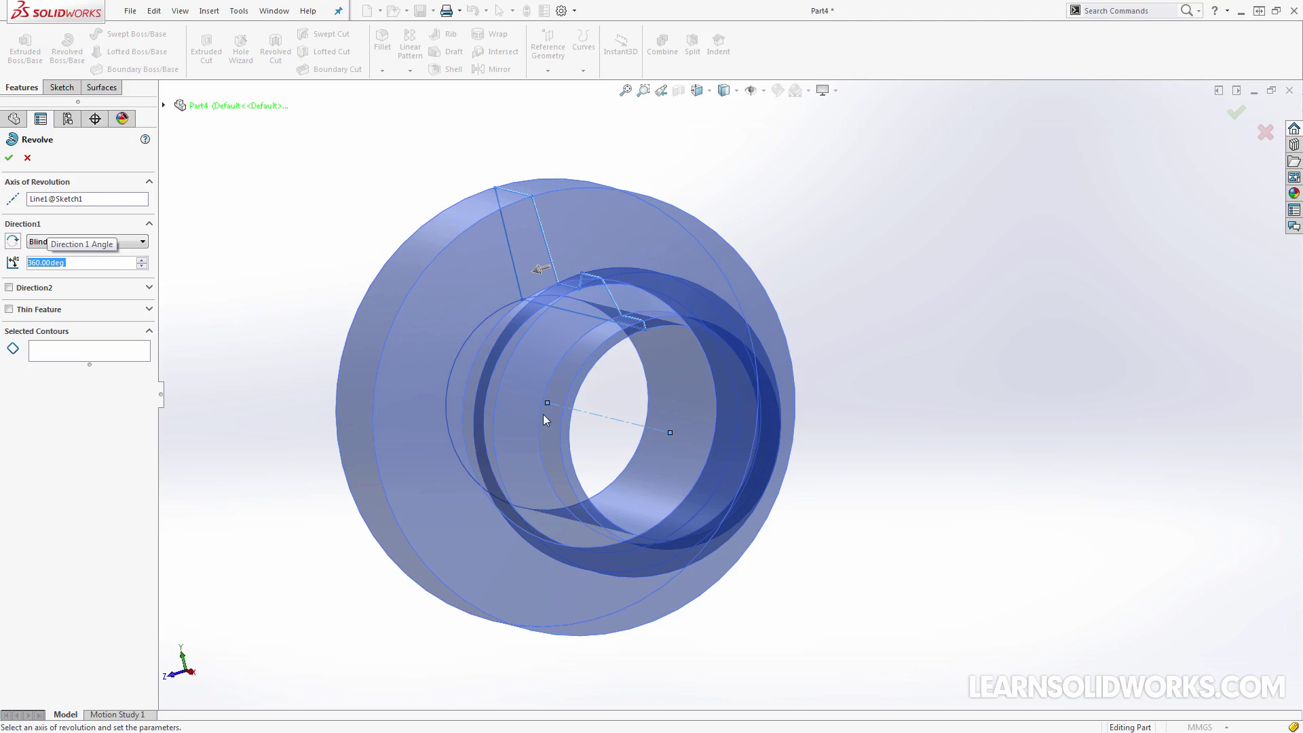
middle_click_drag(544, 418, 669, 433)
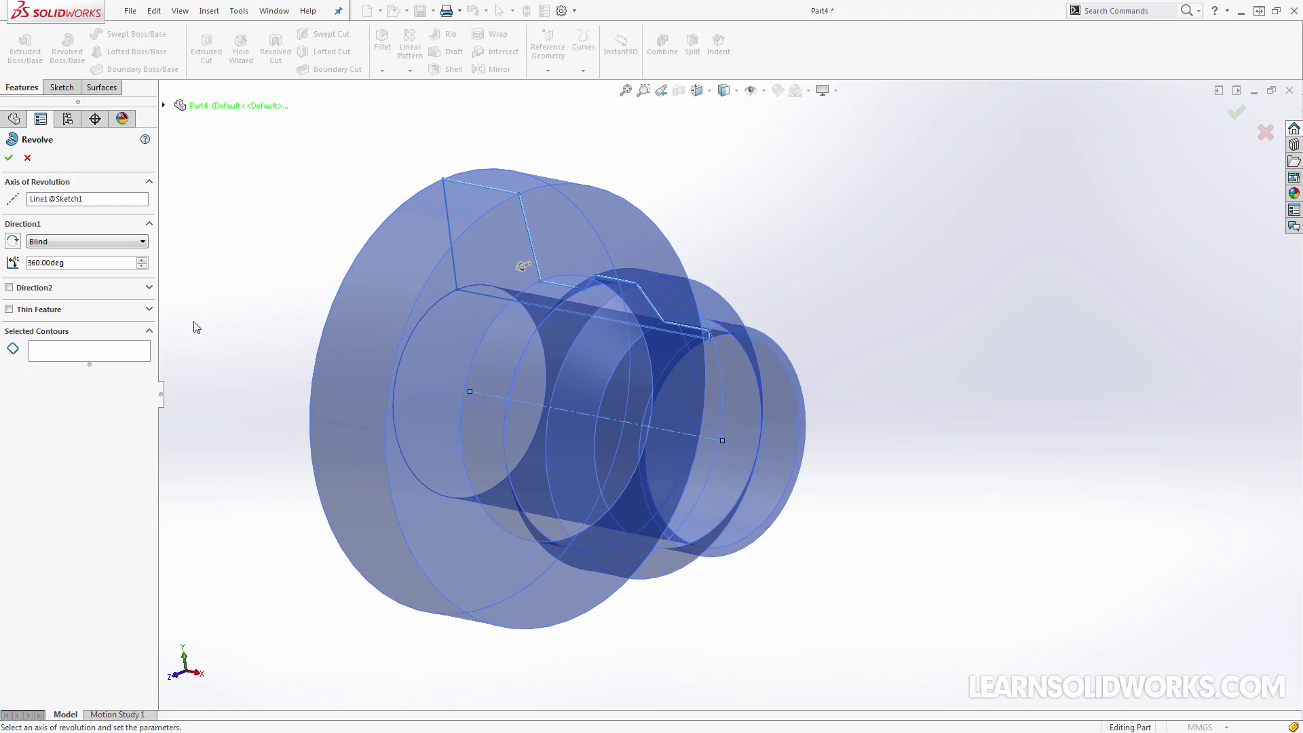
left_click(10, 309)
left_click(49, 347)
double_click(49, 348)
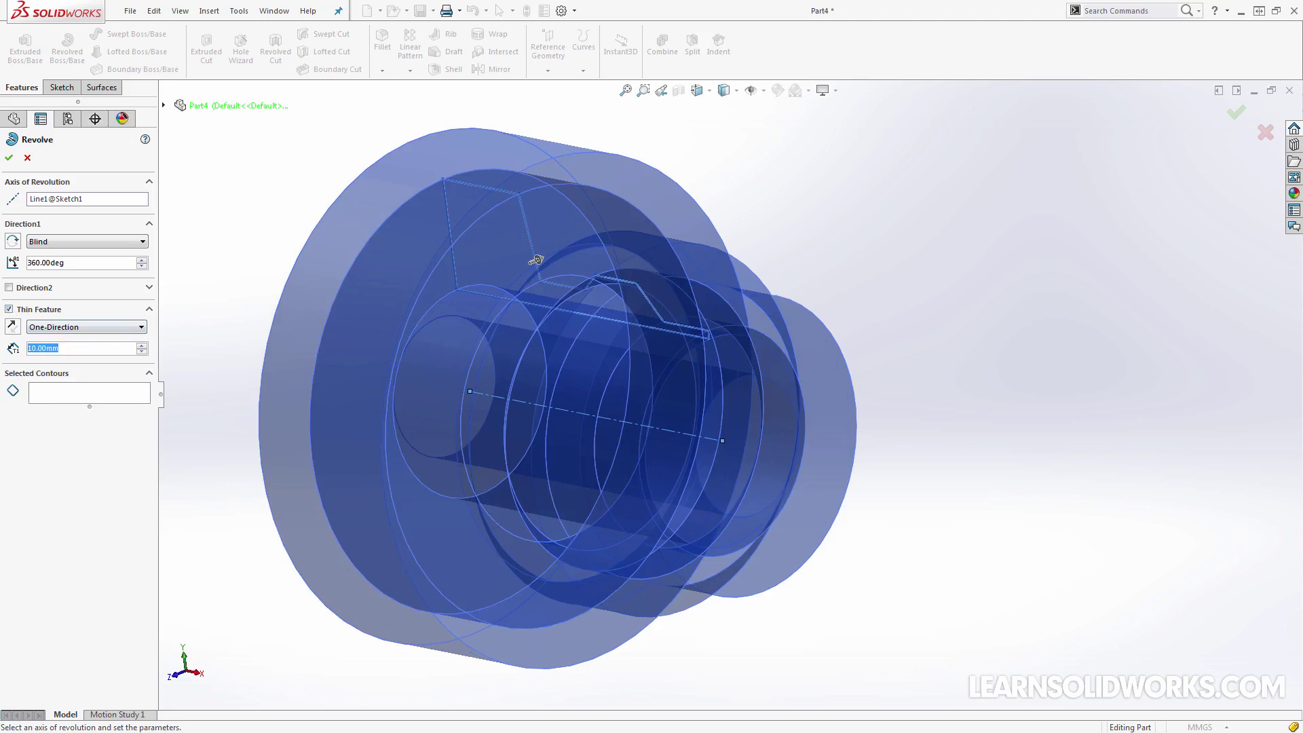
type(".5")
key("Return")
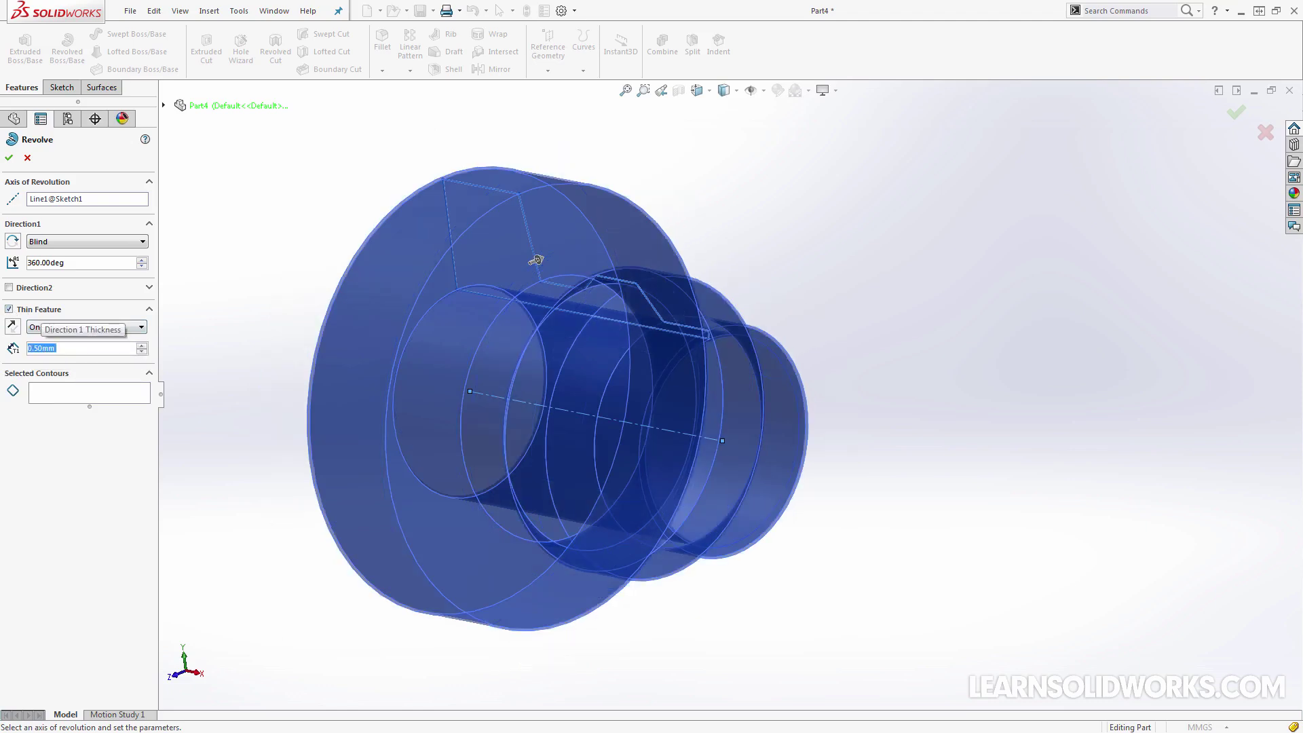
middle_click_drag(328, 393, 578, 317)
scroll(597, 313, "down", 5)
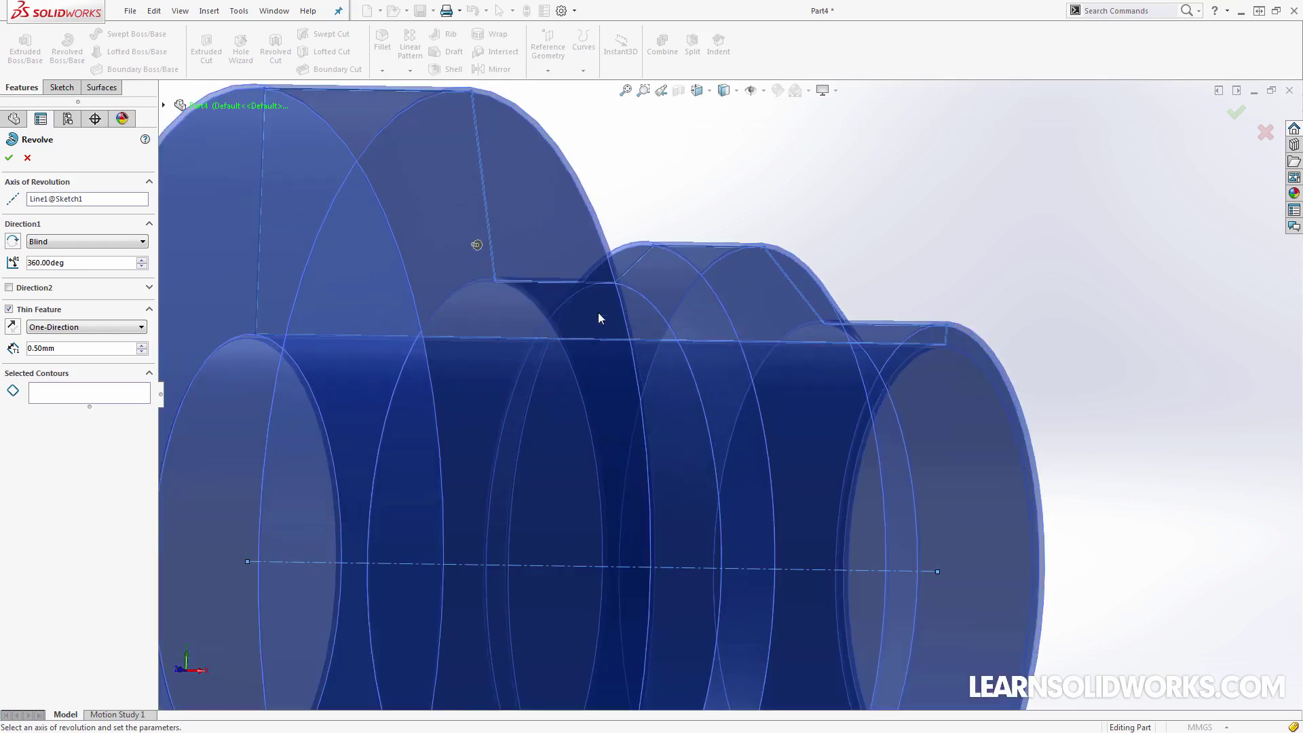
scroll(598, 312, "up", 5)
left_click(49, 328)
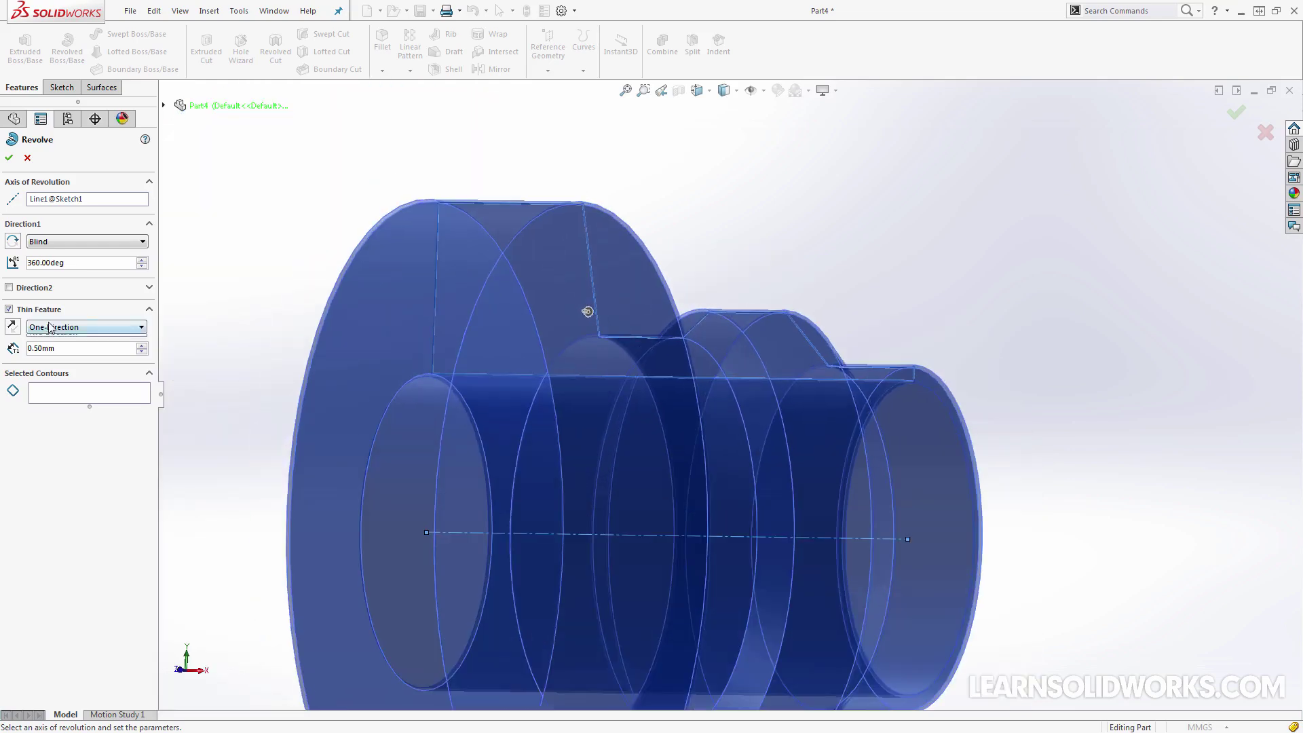
left_click(62, 349)
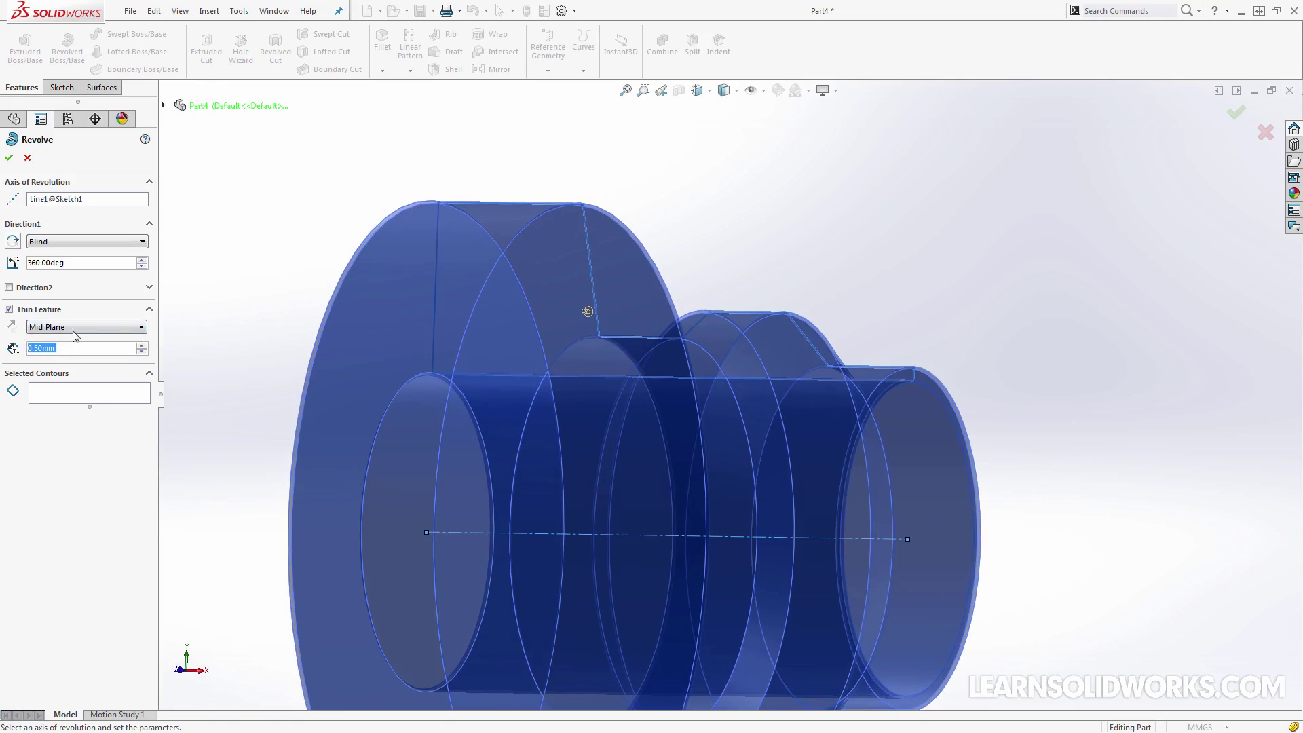
left_click(74, 328)
left_click(72, 361)
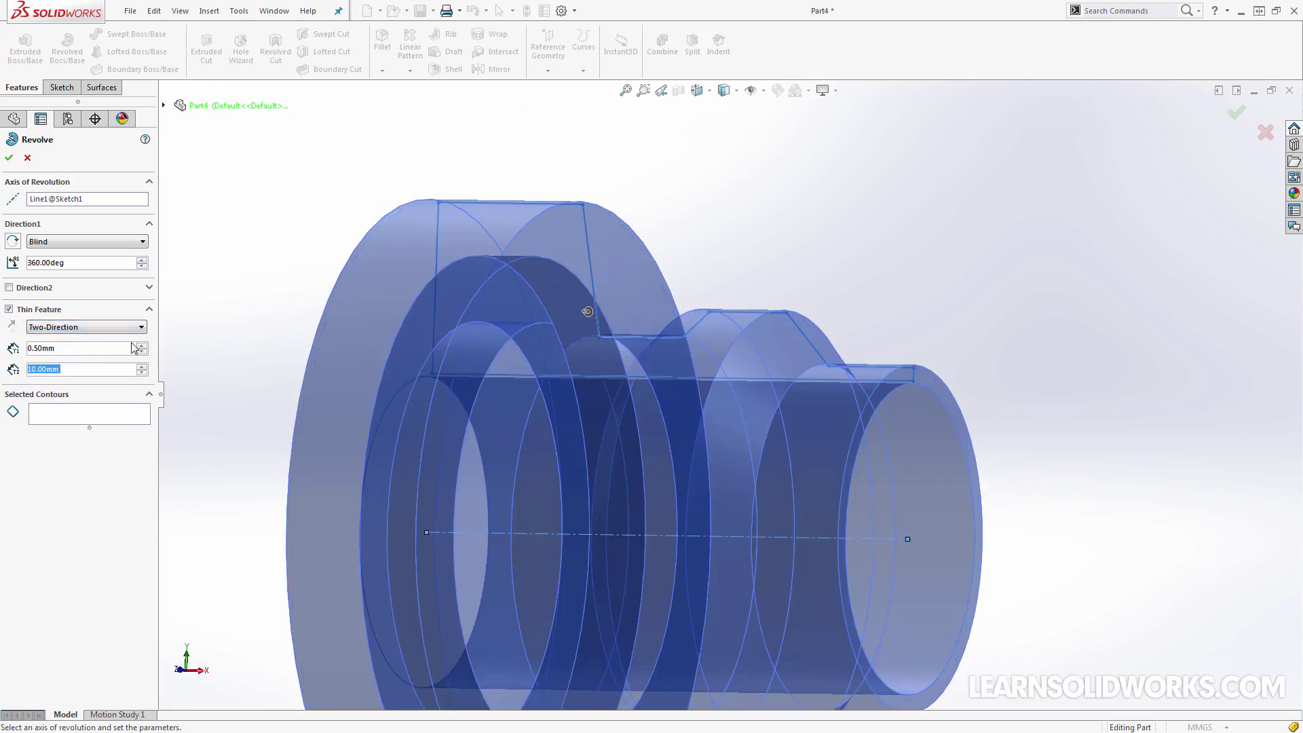
middle_click_drag(418, 332, 219, 313)
left_click(9, 309)
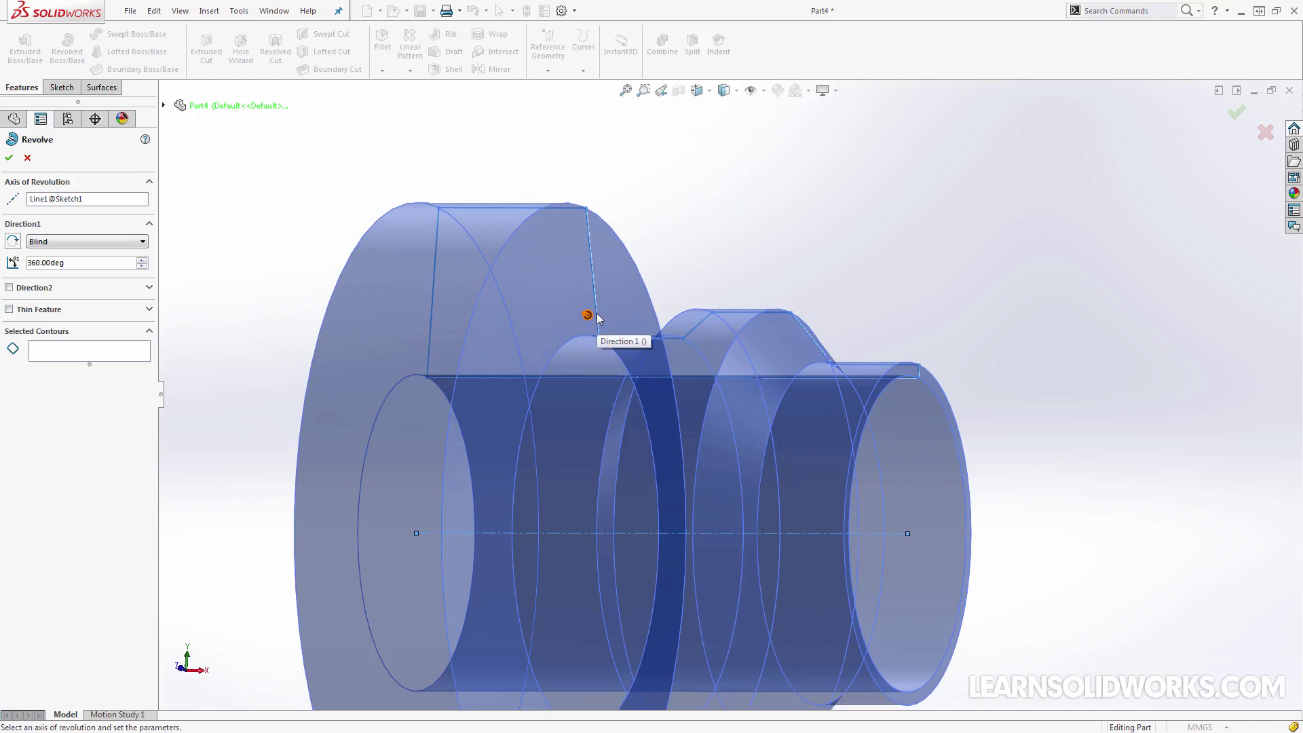
scroll(603, 243, "down", 5)
middle_click_drag(603, 243, 621, 258)
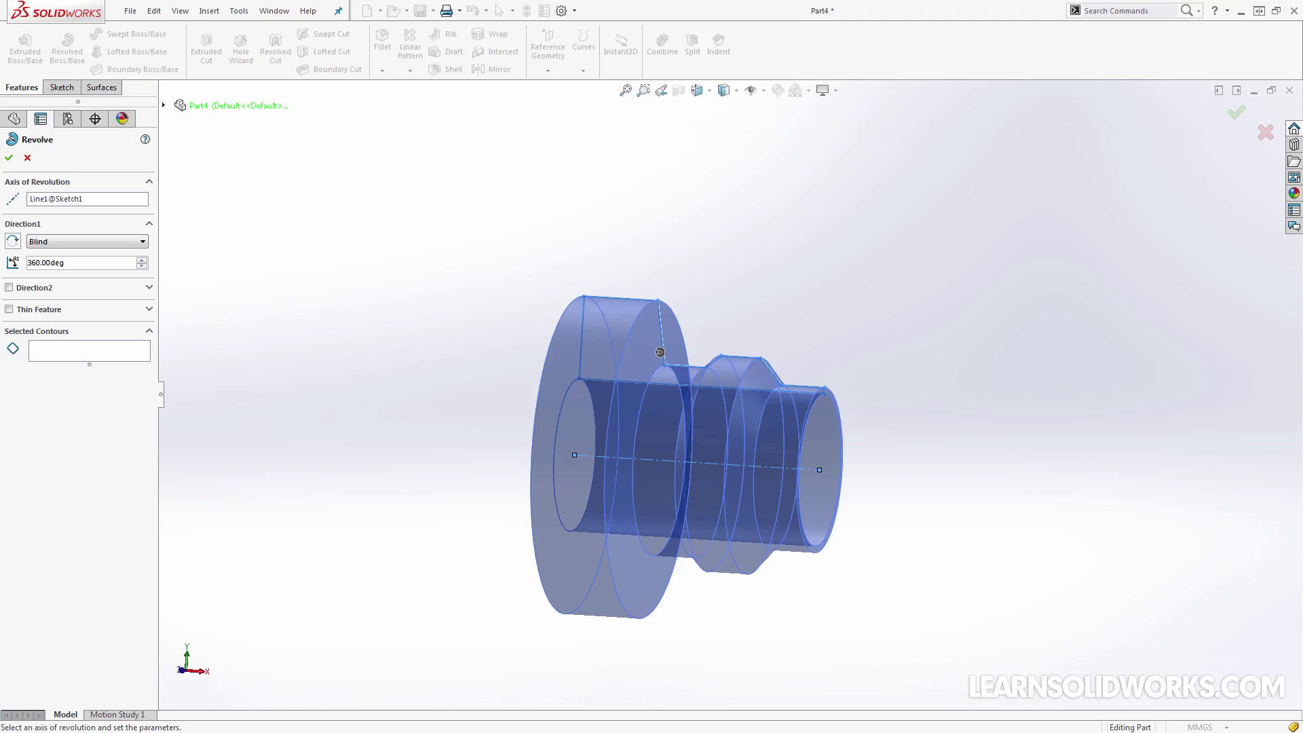
- Accept the revolve to create Revolve1 and show the Display Pane beside the tree
left_click(8, 158)
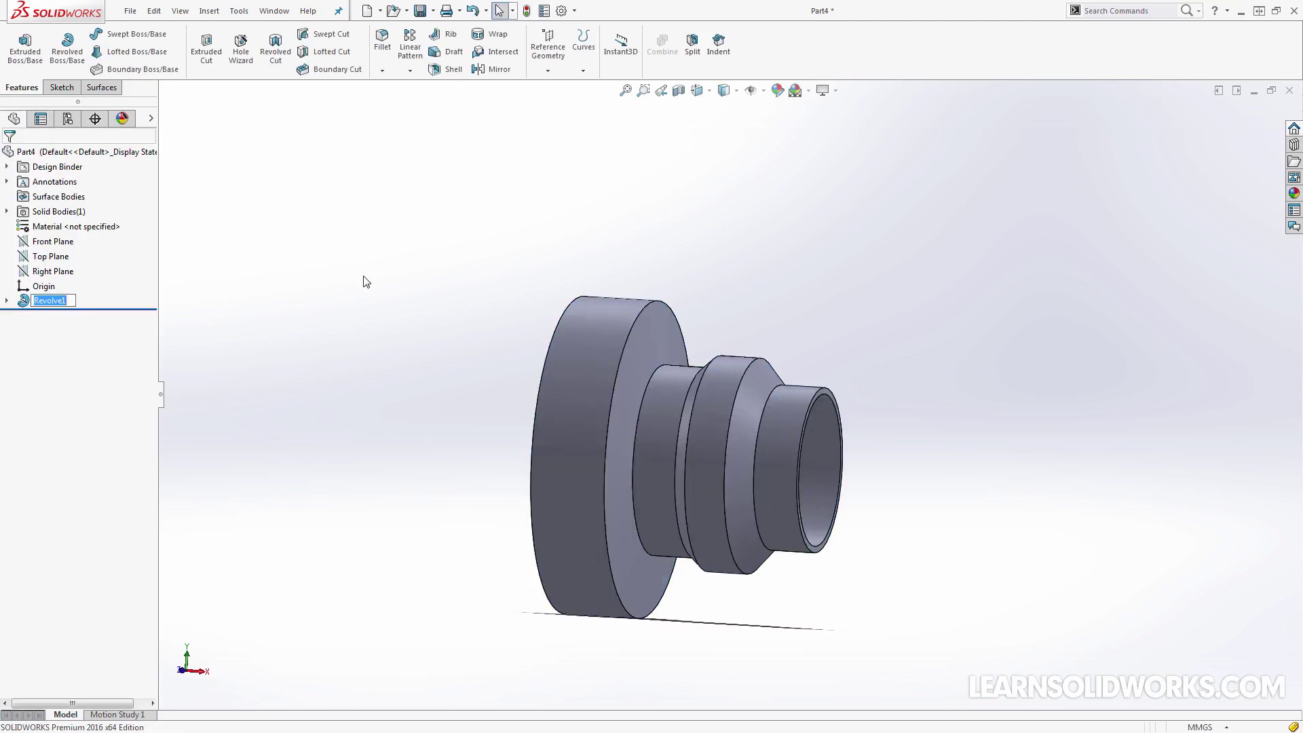
mouse_move(367, 282)
middle_mouse_down()
mouse_move(238, 267)
mouse_move(518, 276)
mouse_move(408, 273)
mouse_move(355, 290)
middle_mouse_up()
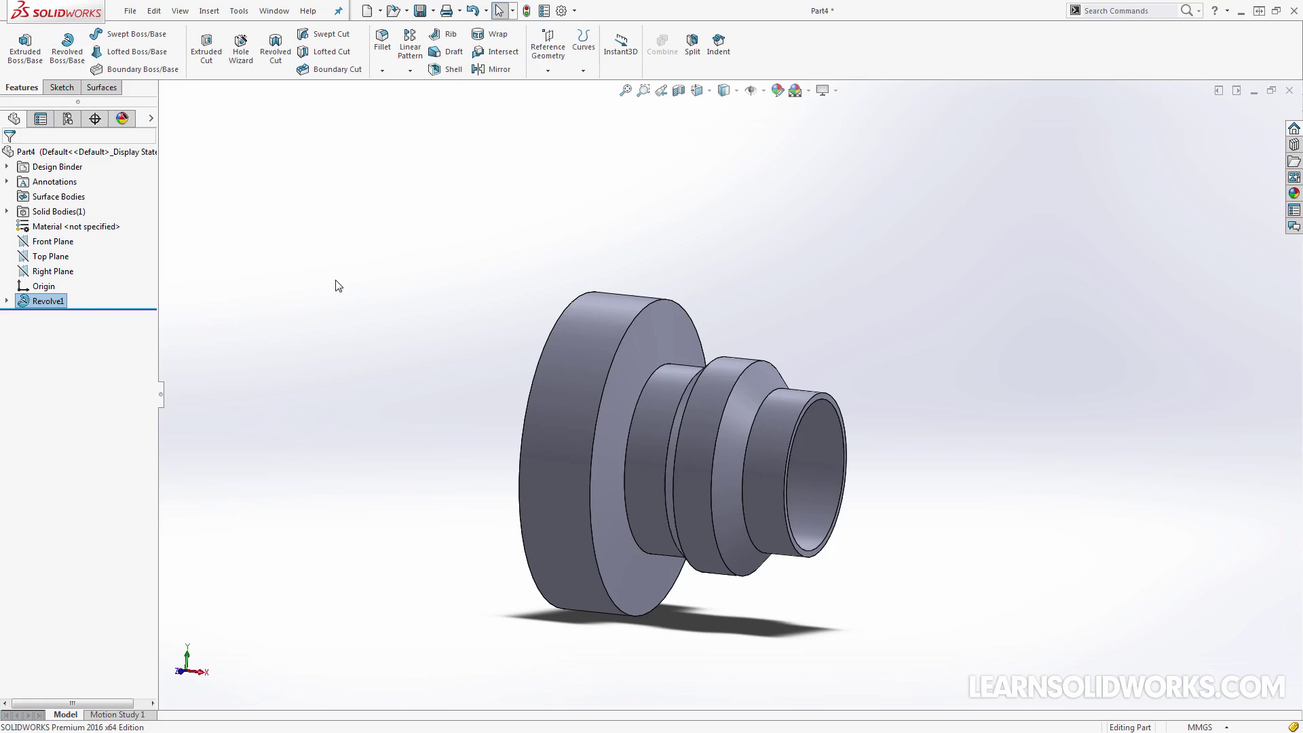
left_click(151, 118)
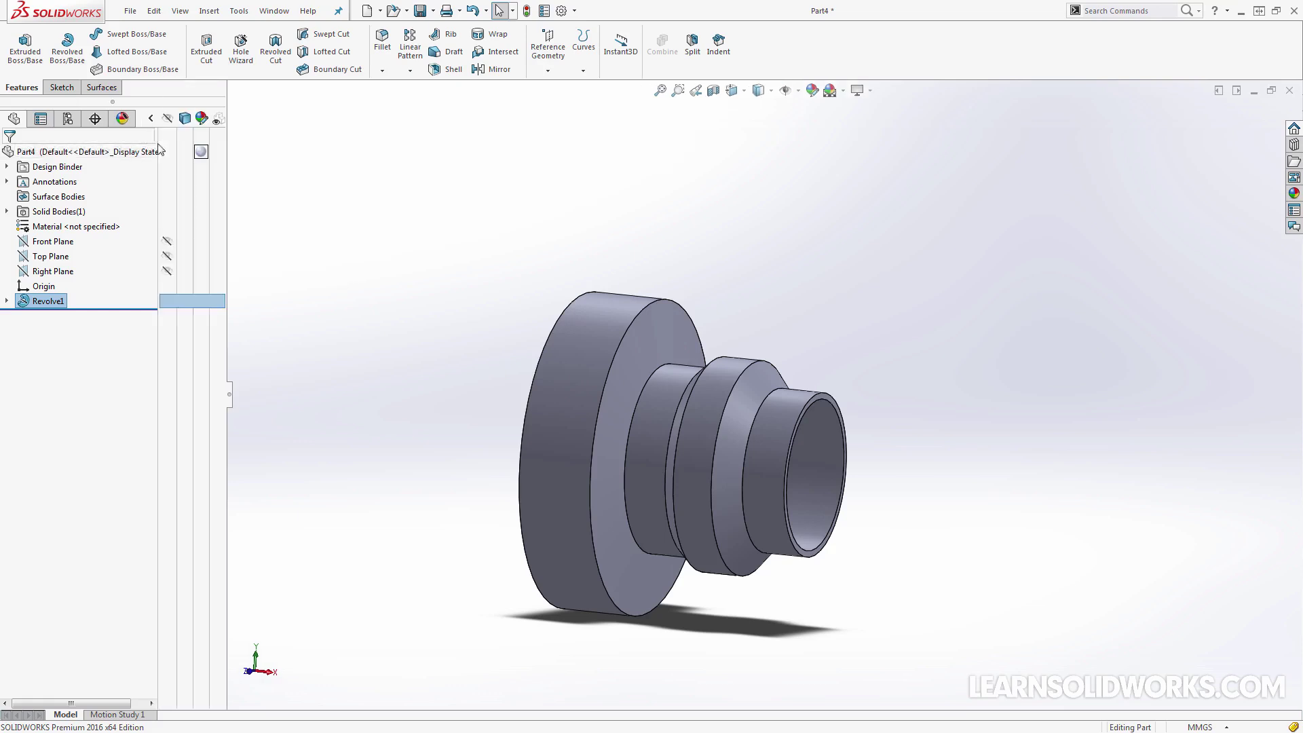
- Hide the Revolve1 body and draw a horizontal centerline from the origin on the Front Plane
left_click(6, 211)
left_click(168, 229)
left_click(53, 256)
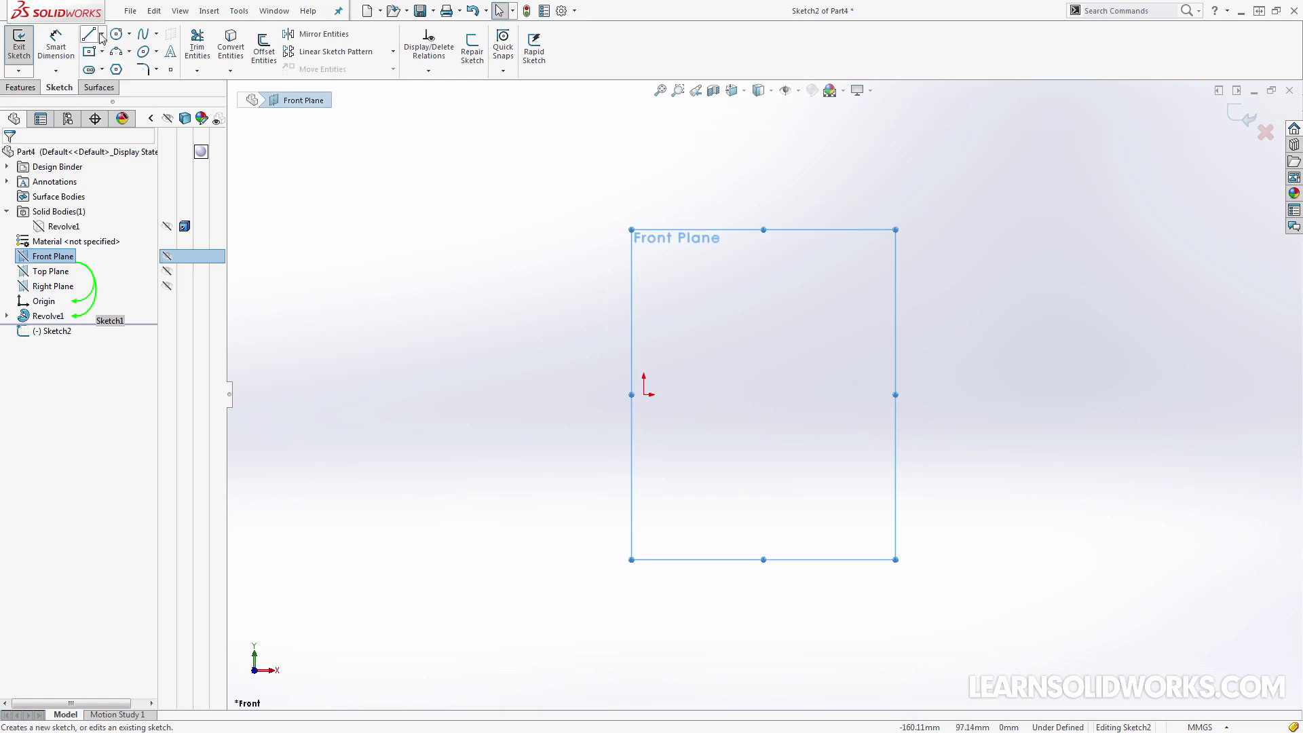
left_click(100, 37)
left_click(116, 64)
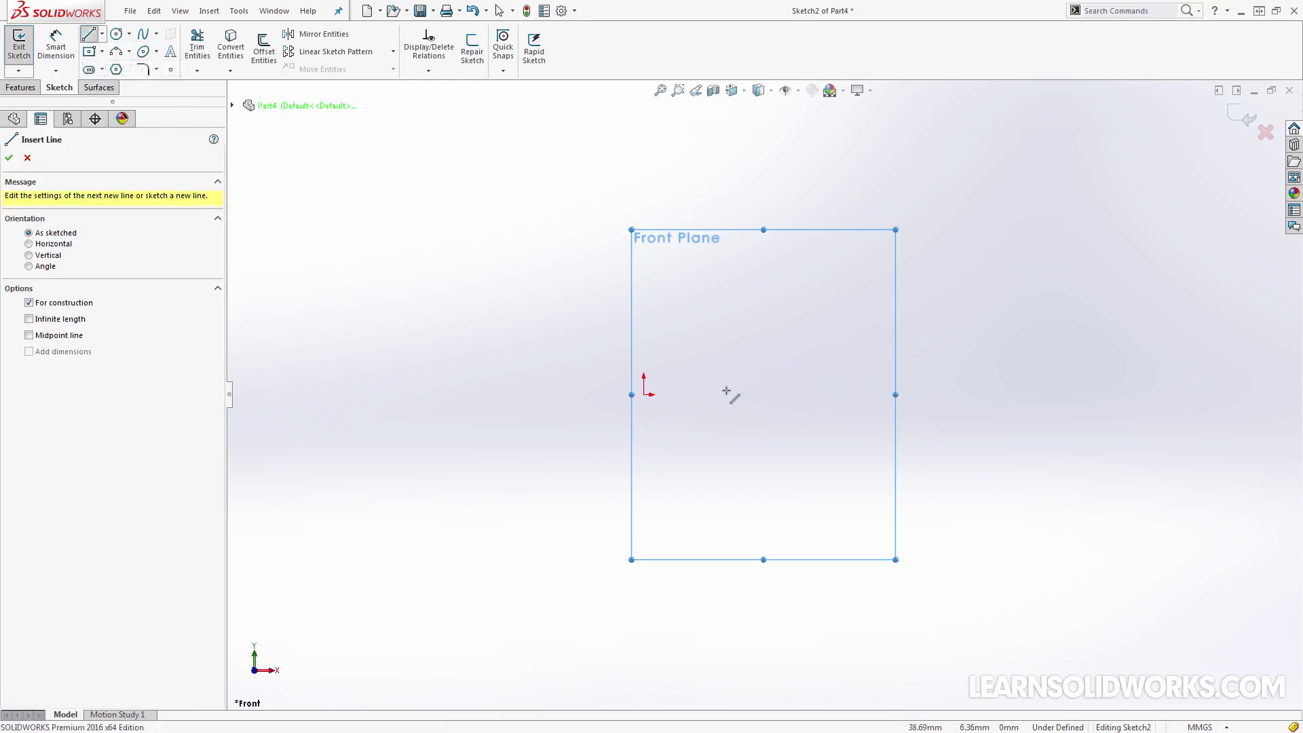
left_click(645, 395)
left_click(851, 395)
key("Escape")
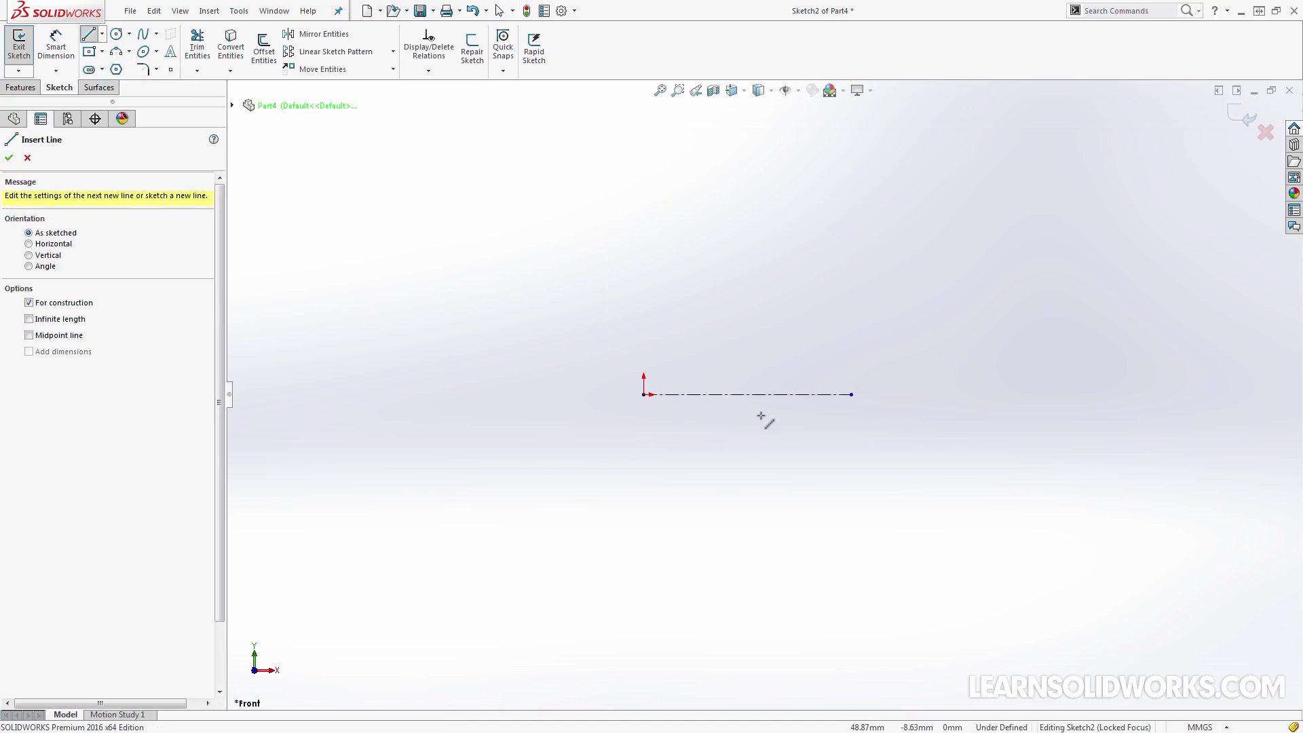
- Draw an open stepped line chain: three horizontal steps, two slants, and a short vertical end
left_click(74, 303)
left_click(644, 263)
left_click(716, 263)
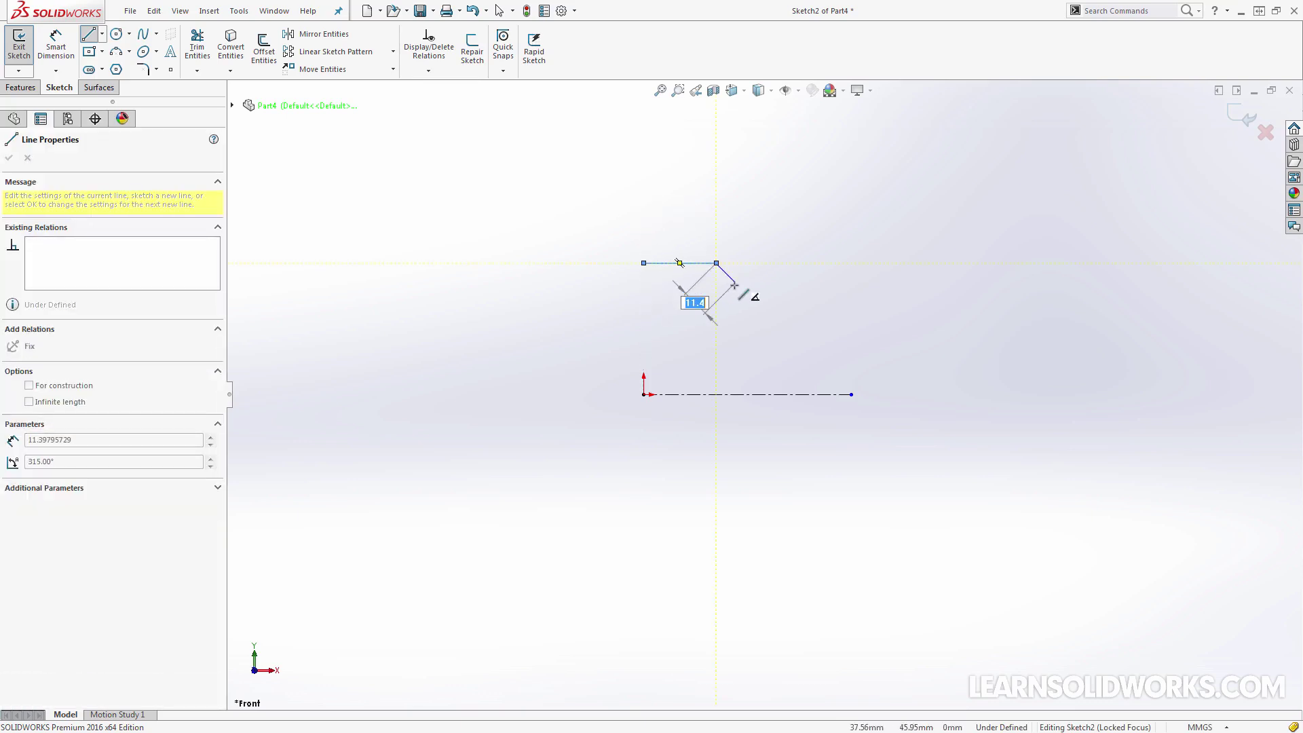
left_click(737, 284)
left_click(786, 284)
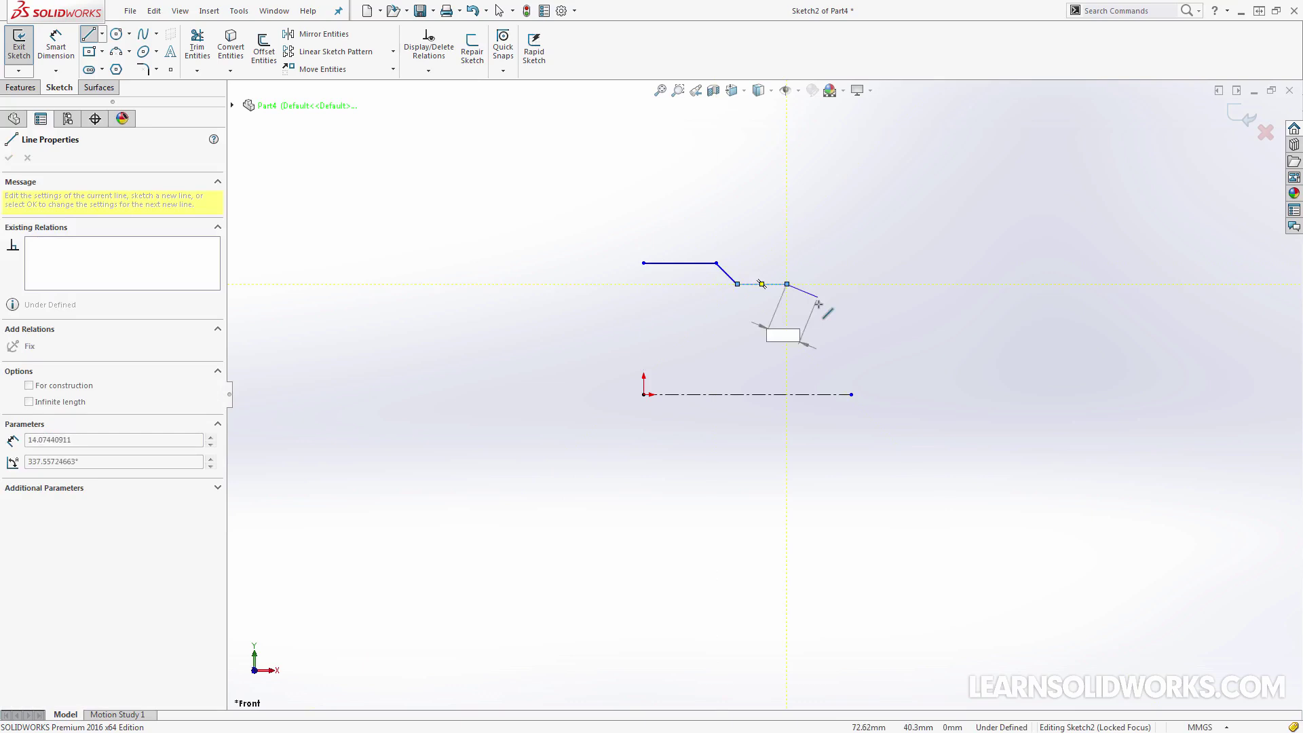
left_click(819, 307)
left_click(865, 307)
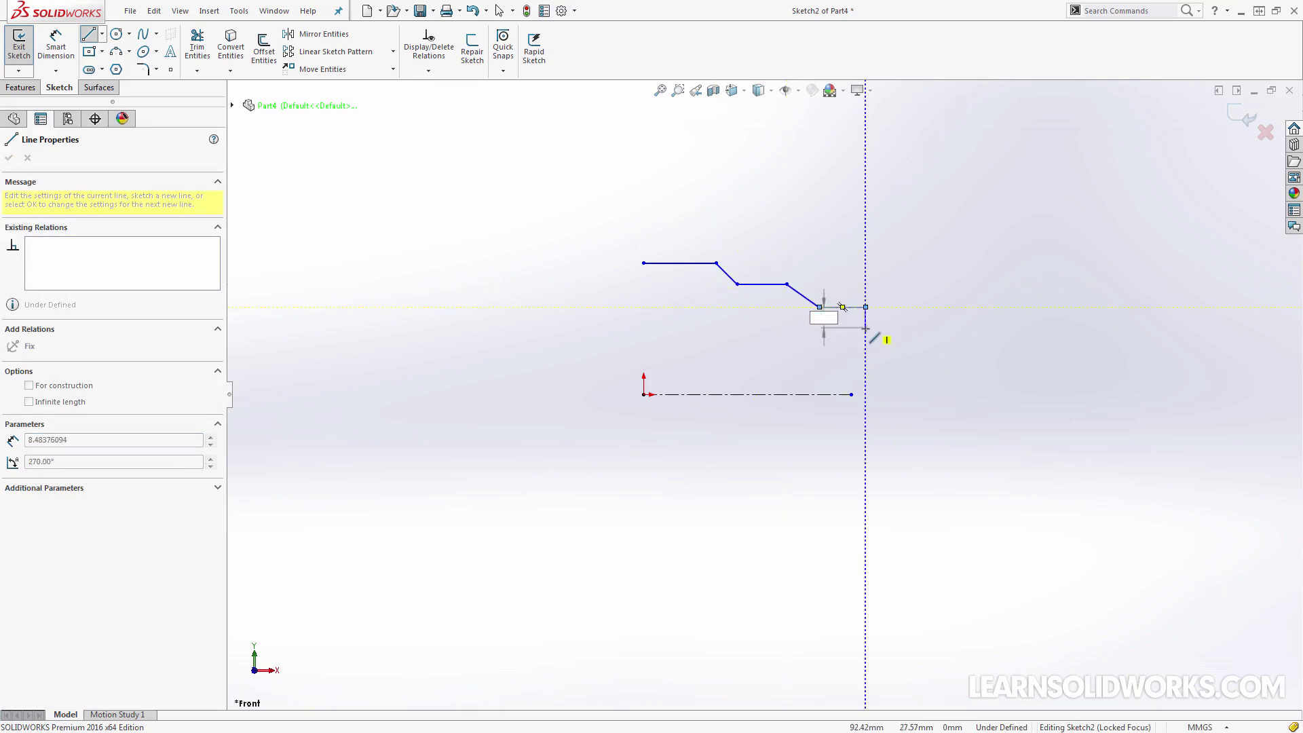
double_click(865, 328)
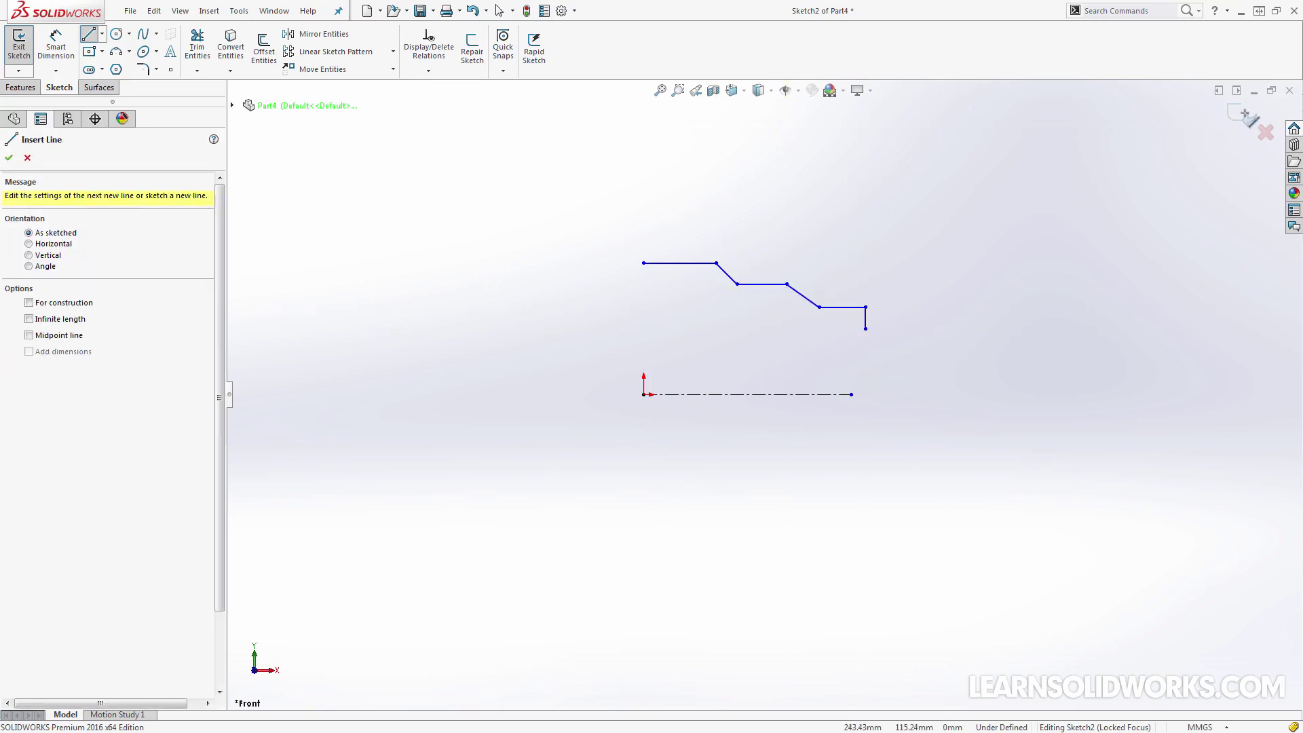
key("Escape")
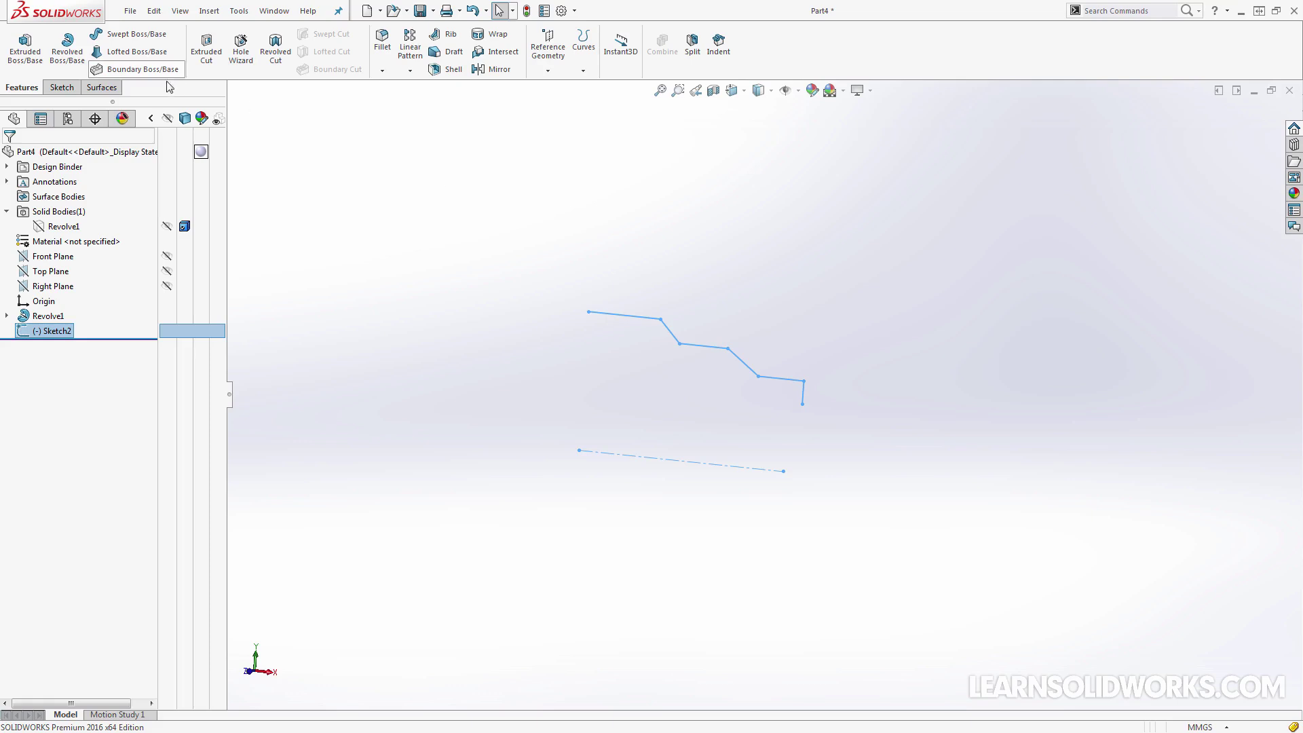
- Try a solid revolve of the open profile with auto-closing, then cancel it
left_click(70, 49)
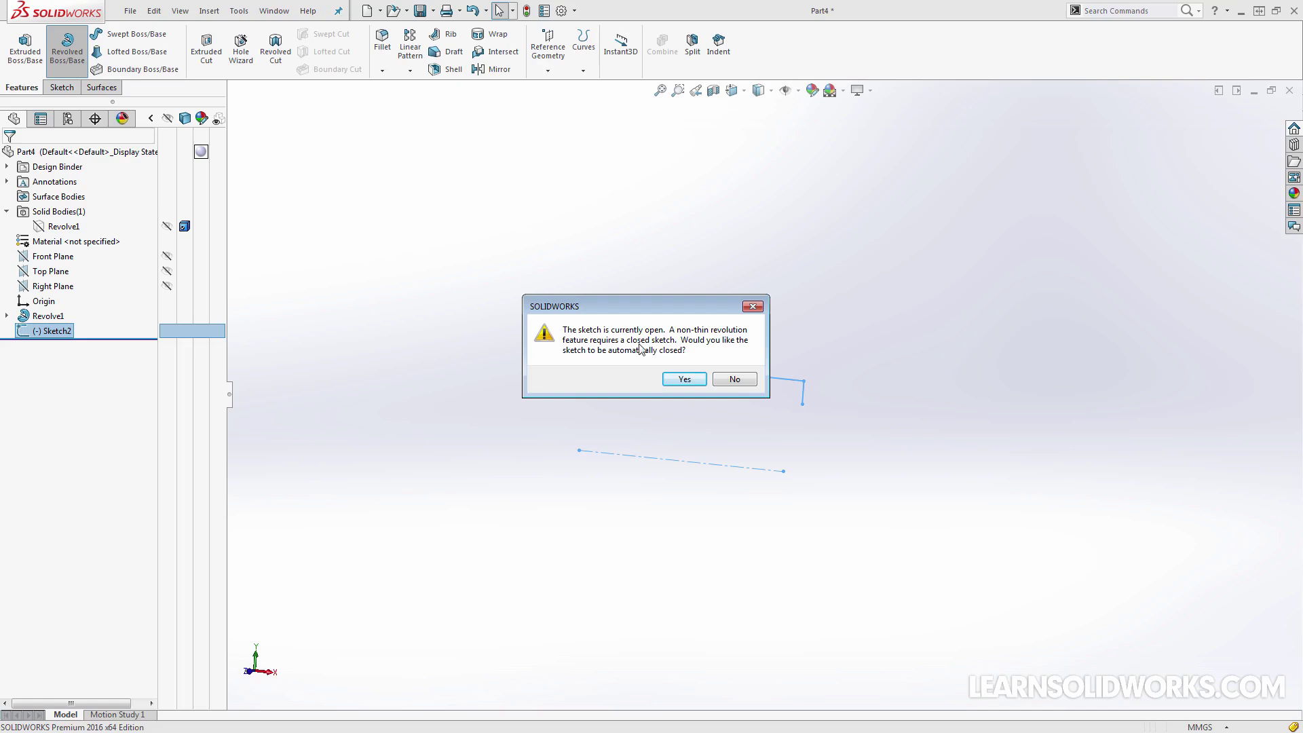
left_click_drag(653, 307, 894, 197)
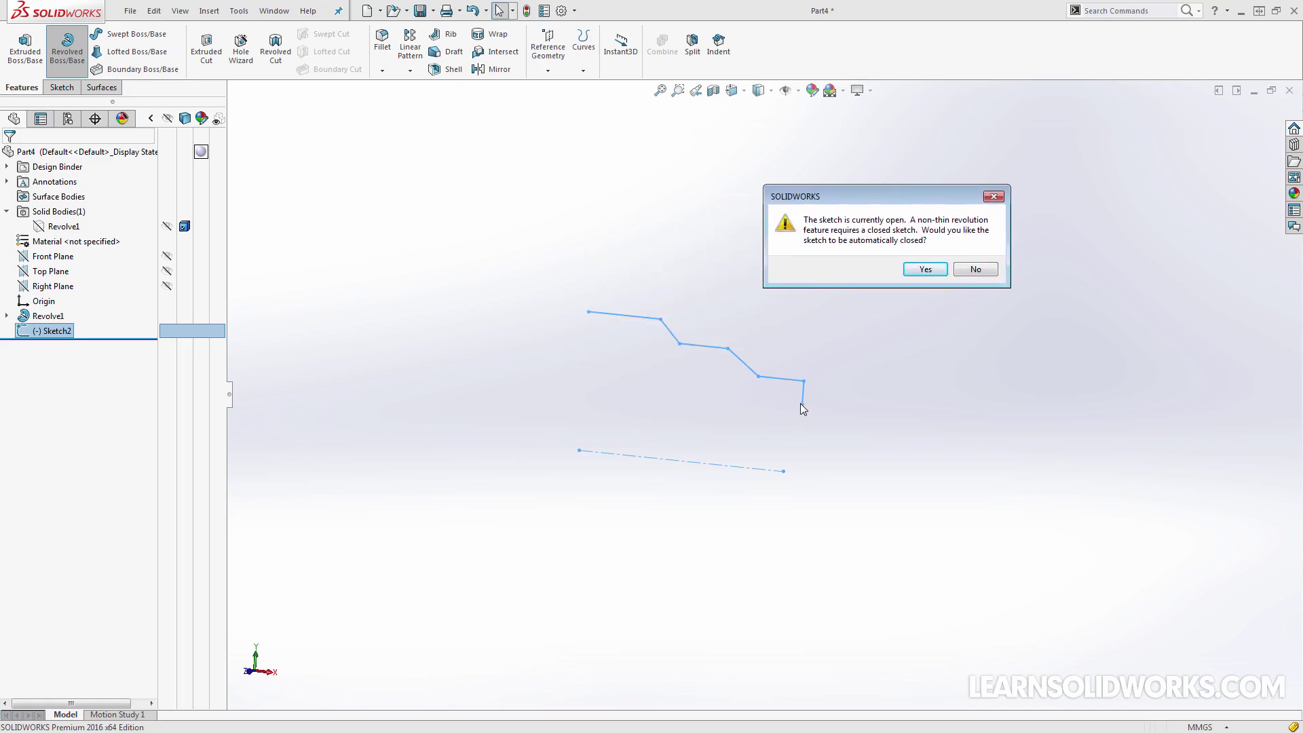
left_click(923, 269)
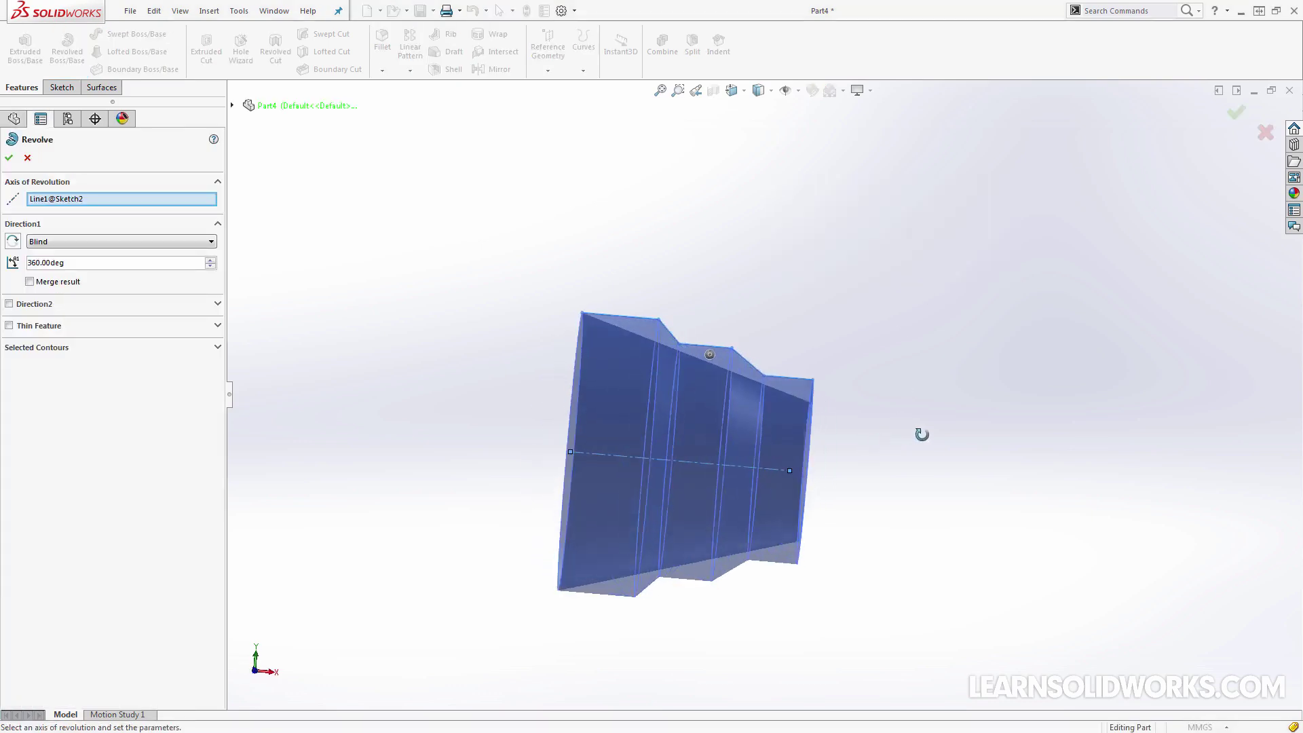
middle_click_drag(877, 430, 904, 443)
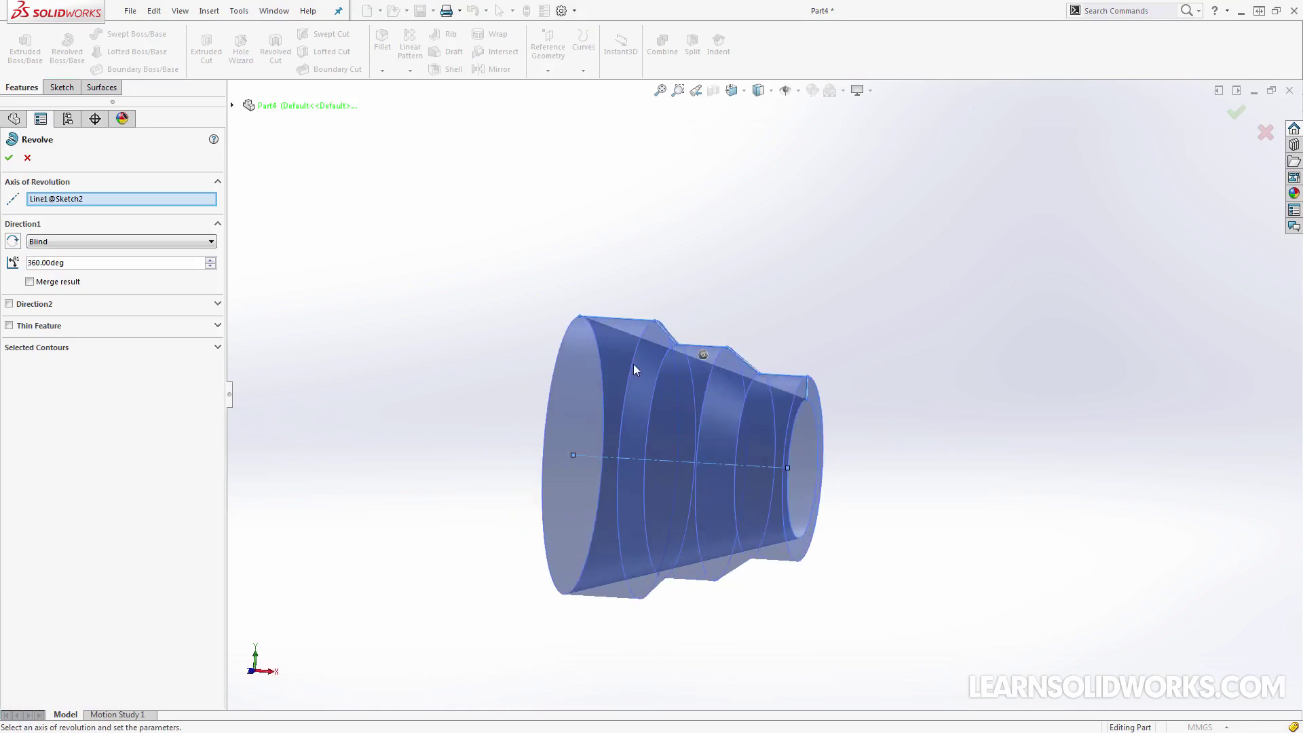
left_click(27, 158)
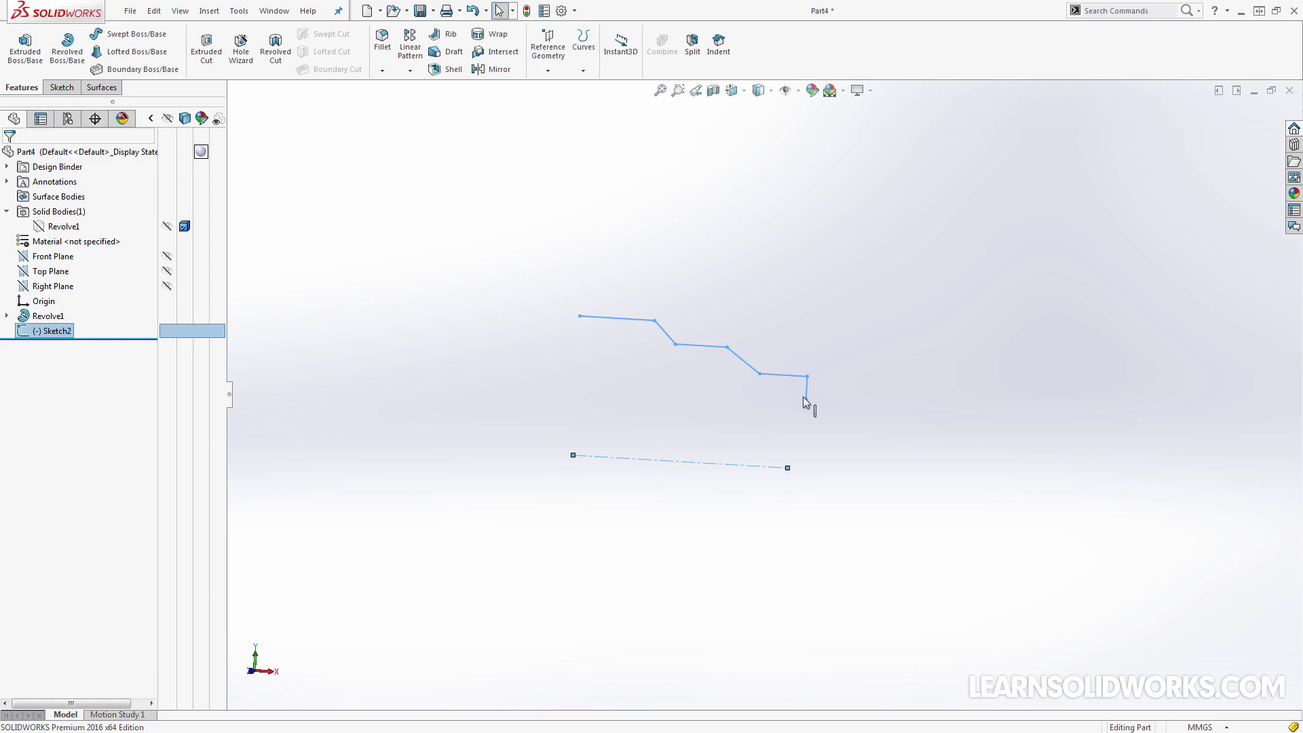
- Turn on Instant3D, undo an accidental vertex drag, and exit Sketch2
left_click(655, 354)
left_click(621, 44)
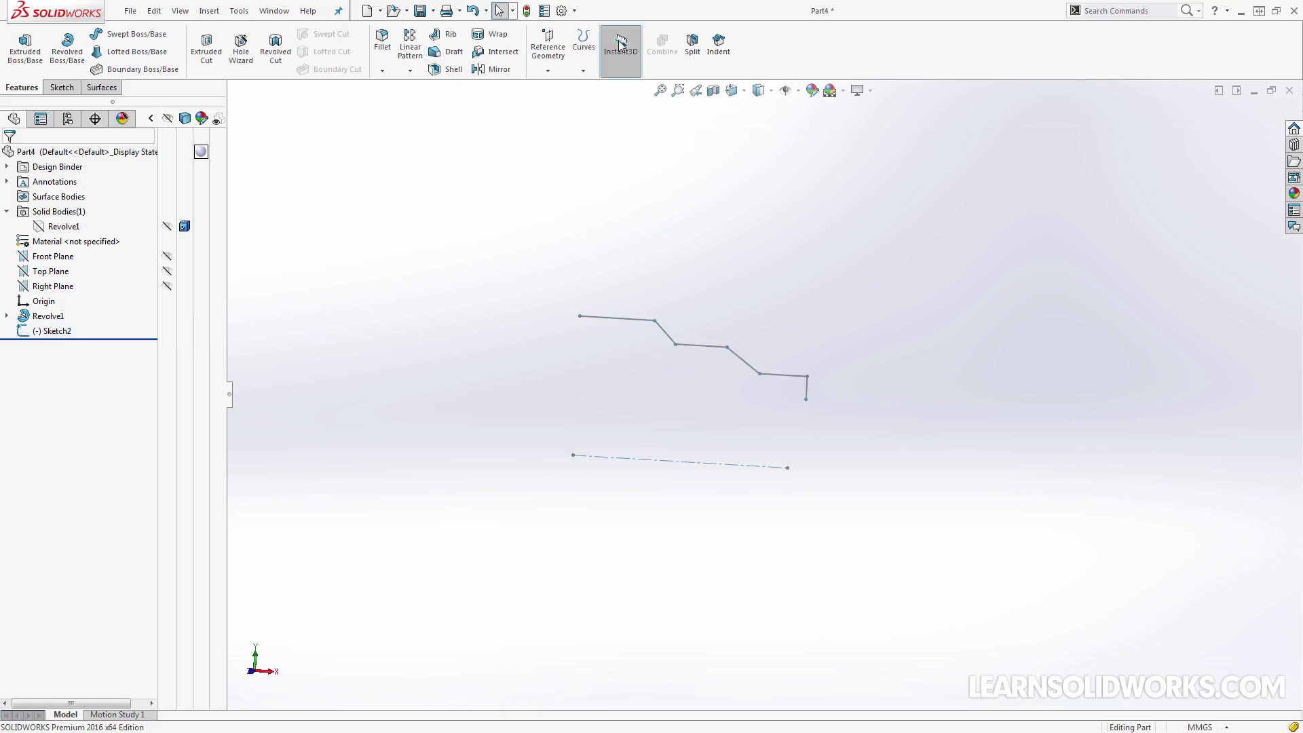
left_click_drag(678, 345, 680, 364)
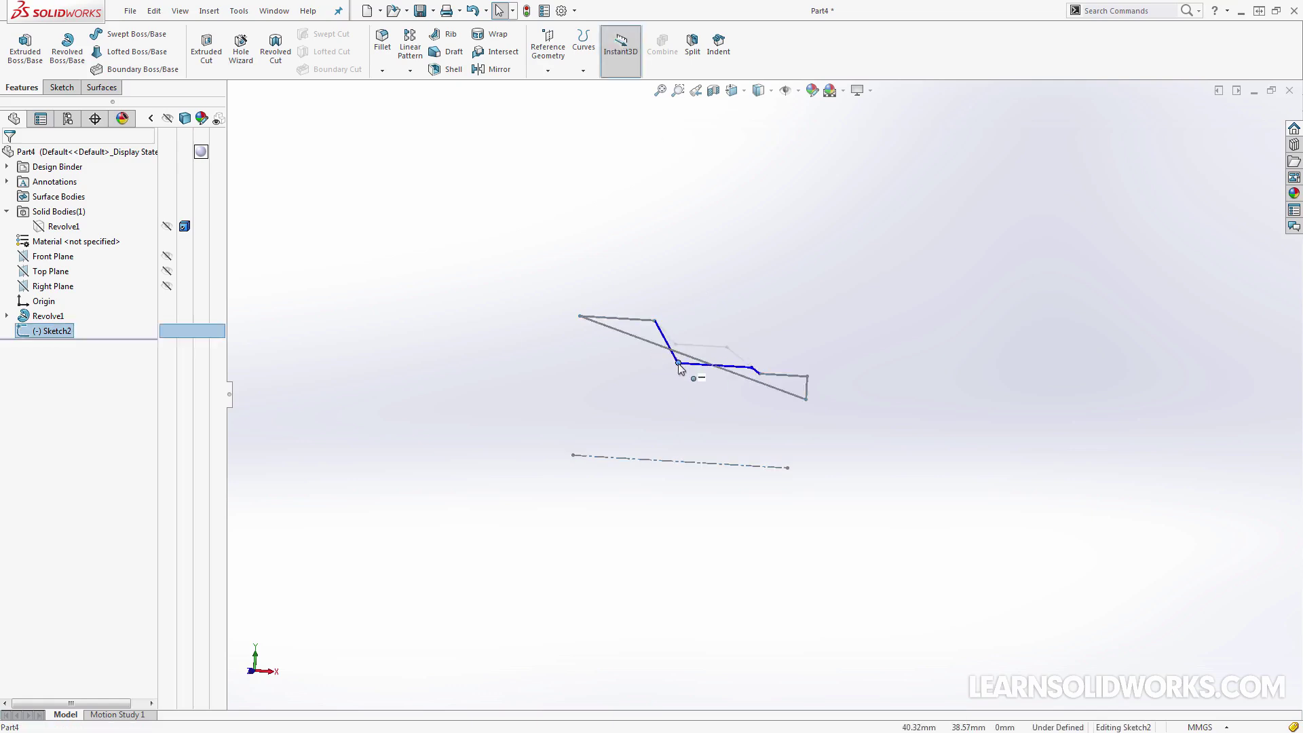
scroll(724, 374, "down", 4)
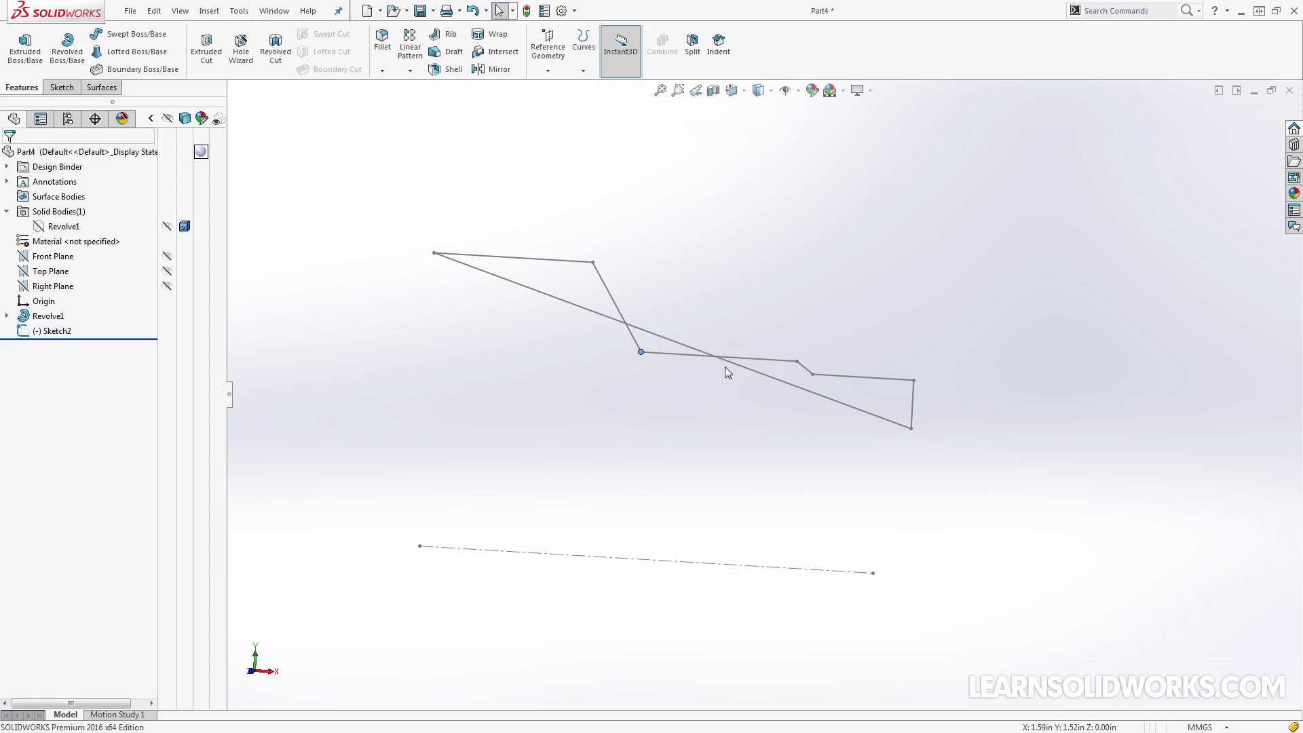
key("ctrl+z")
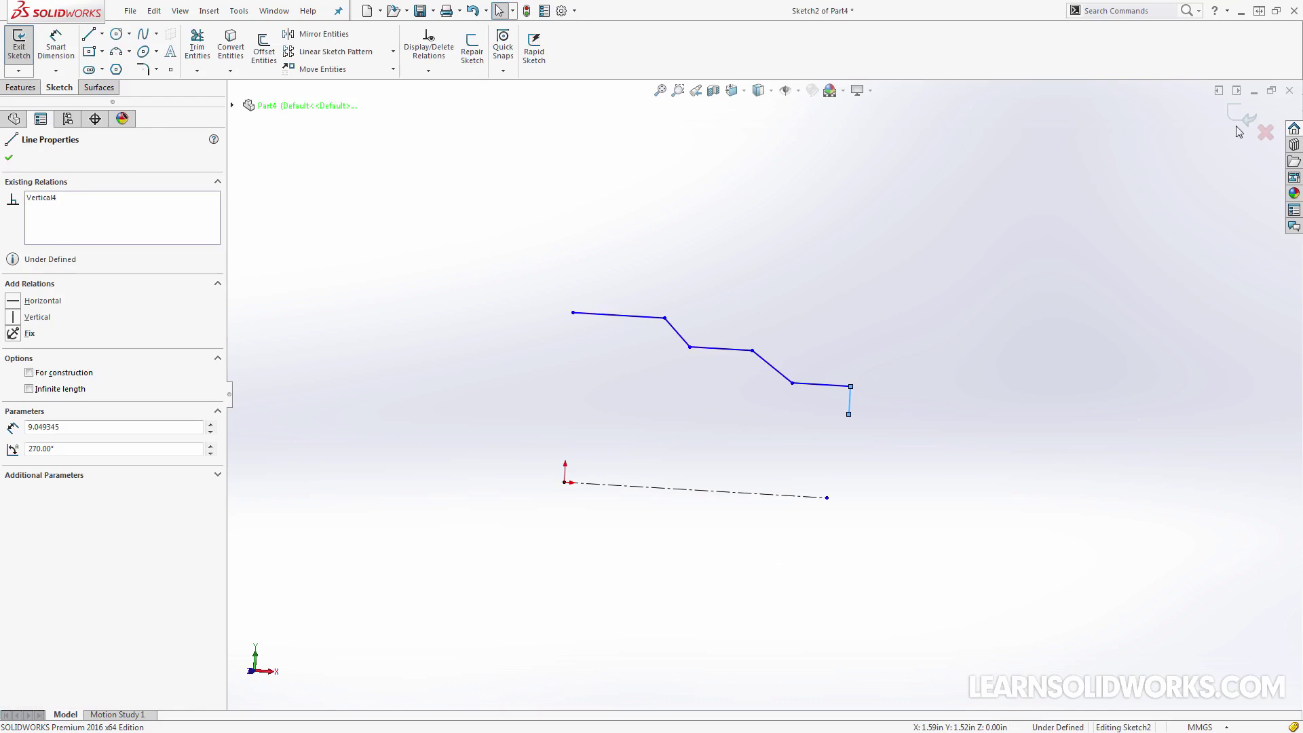
left_click(1242, 117)
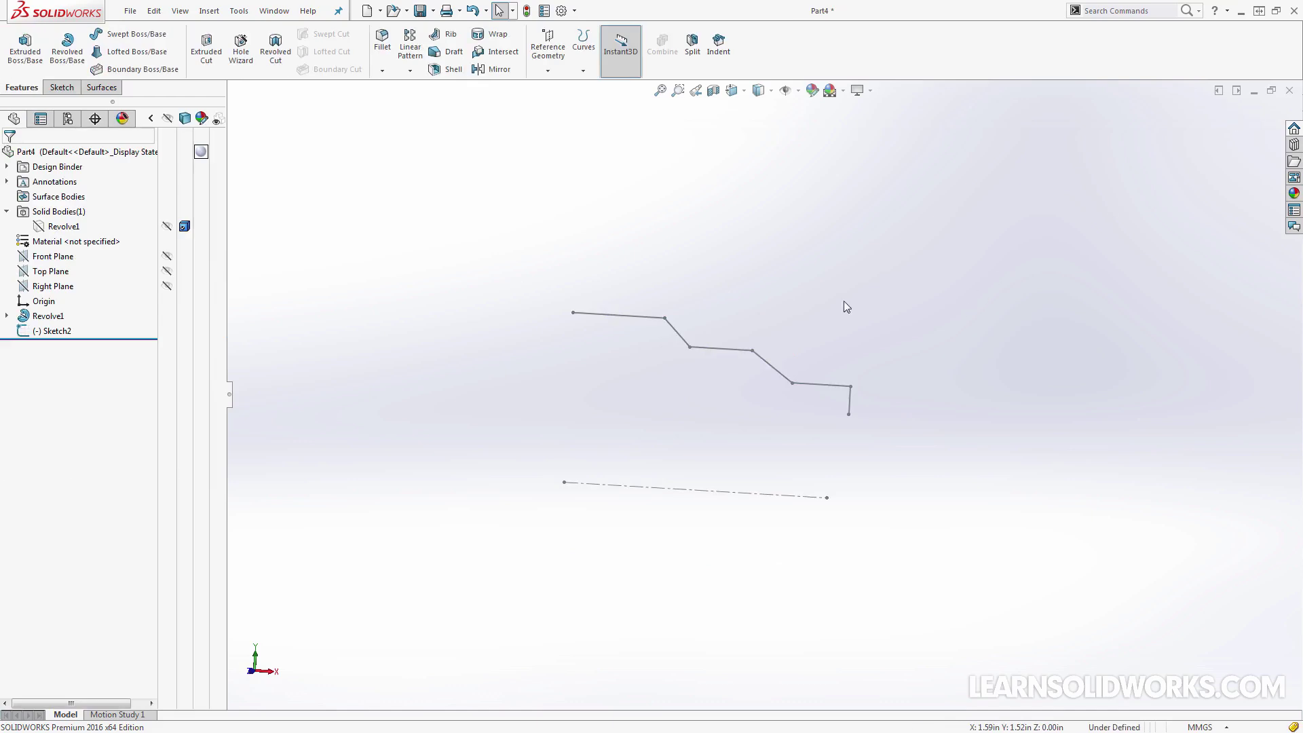
- Revolve the open Sketch2 profile 360° as a one-direction thin feature with 0.50mm walls
left_click(57, 331)
left_click(68, 47)
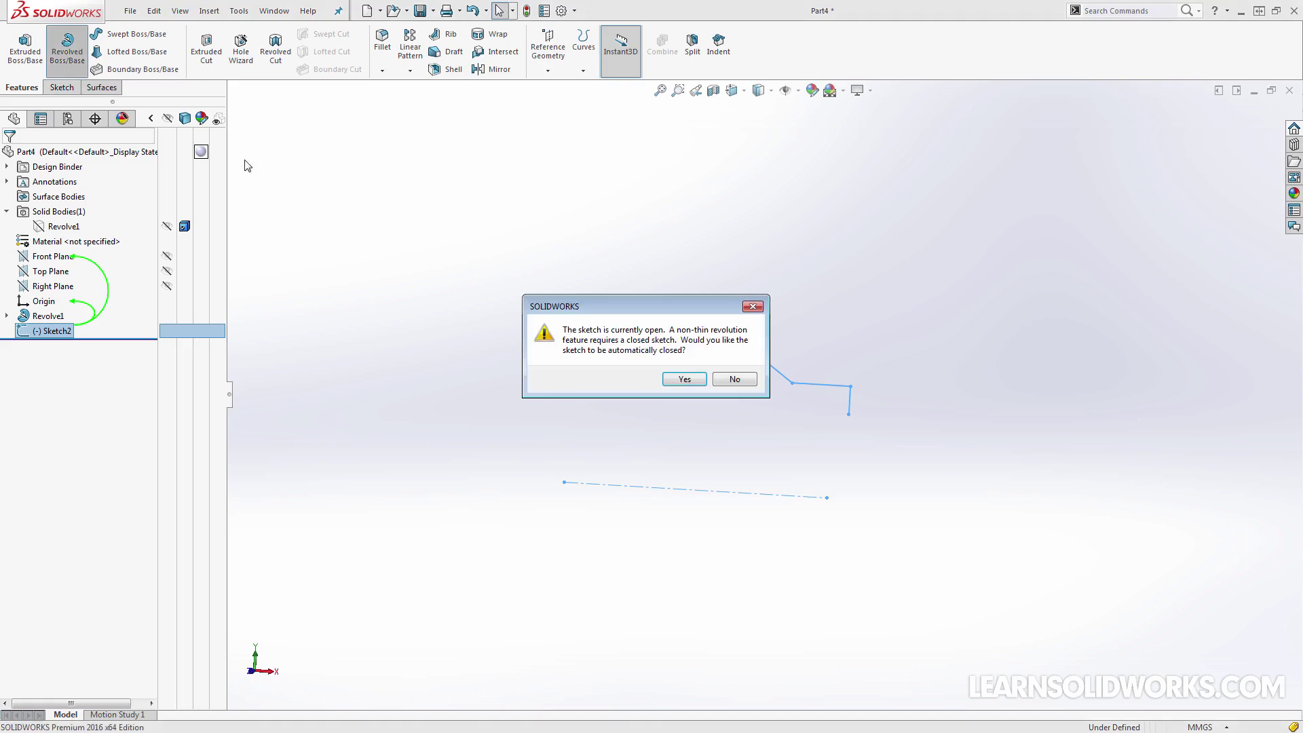
left_click(742, 378)
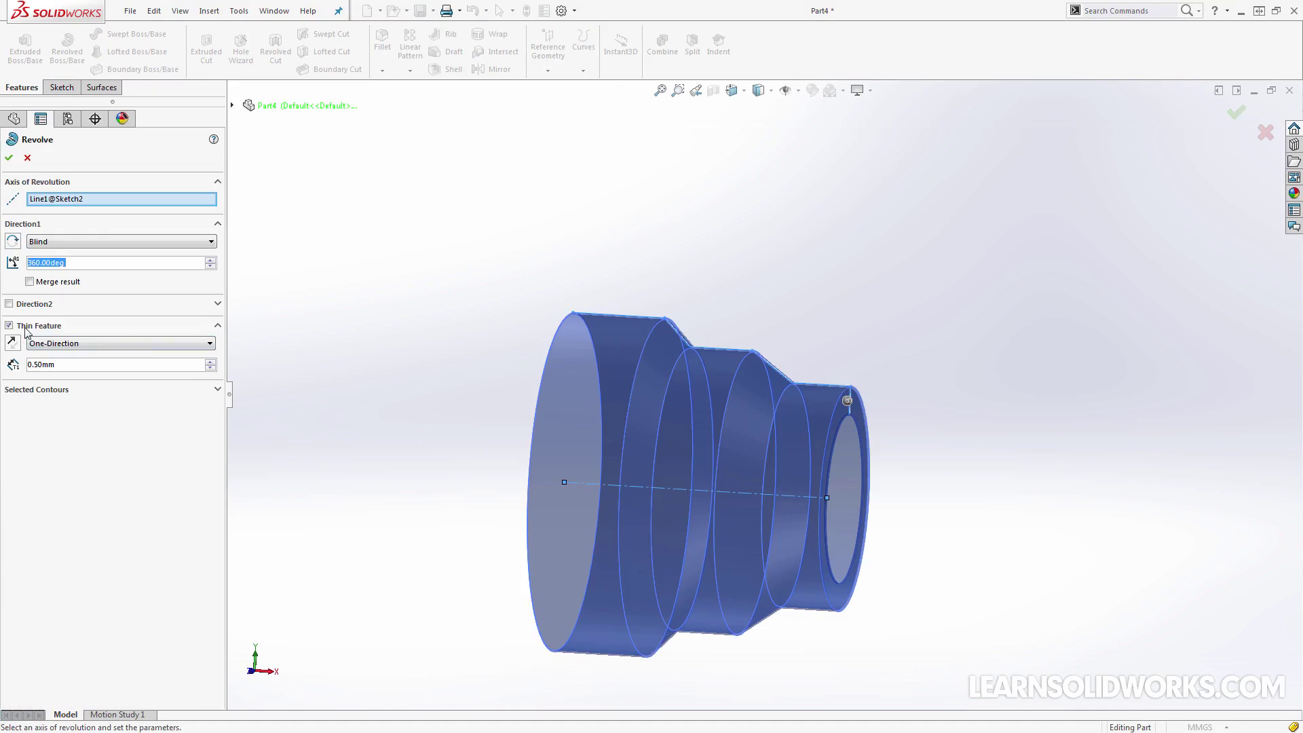
left_click(9, 157)
middle_click_drag(409, 363, 601, 358)
mouse_move(532, 357)
middle_mouse_down()
mouse_move(367, 346)
mouse_move(471, 332)
mouse_move(510, 346)
middle_mouse_up()
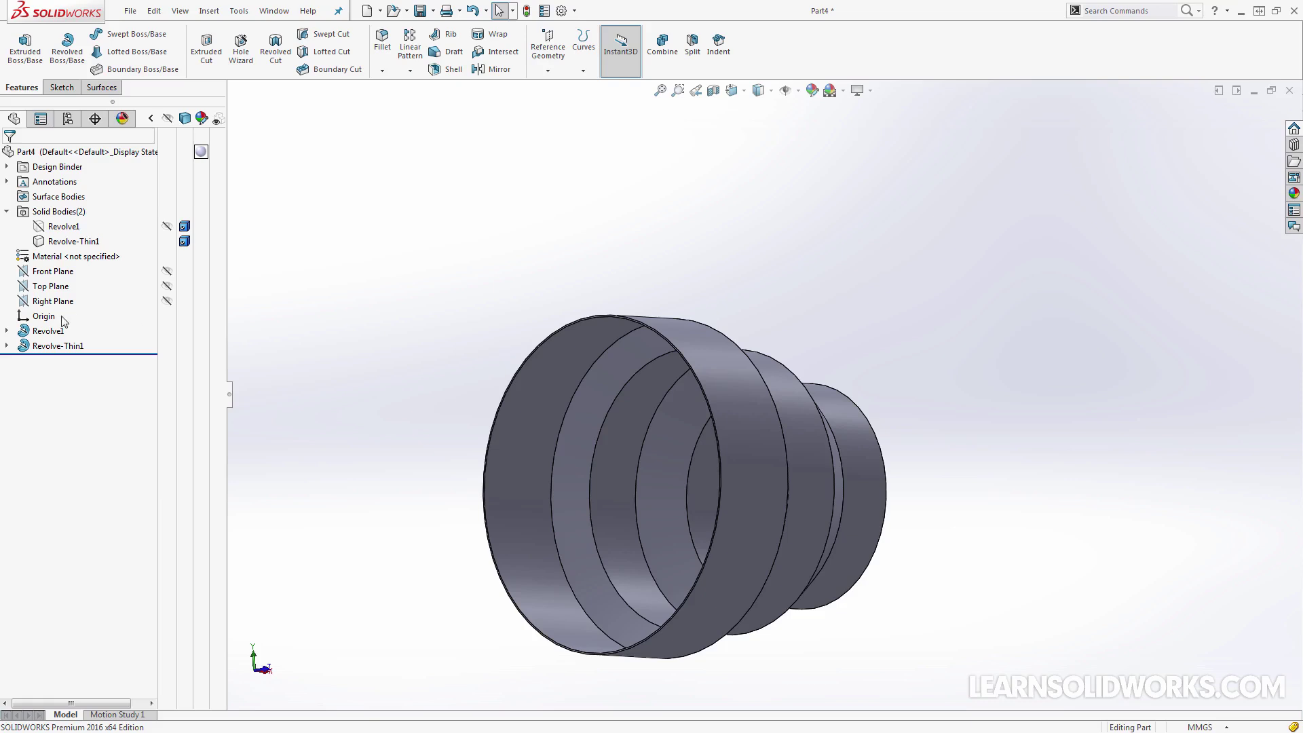
- Hide the Revolve-Thin1 body and show Sketch2 in the view
left_click(167, 241)
left_click(7, 346)
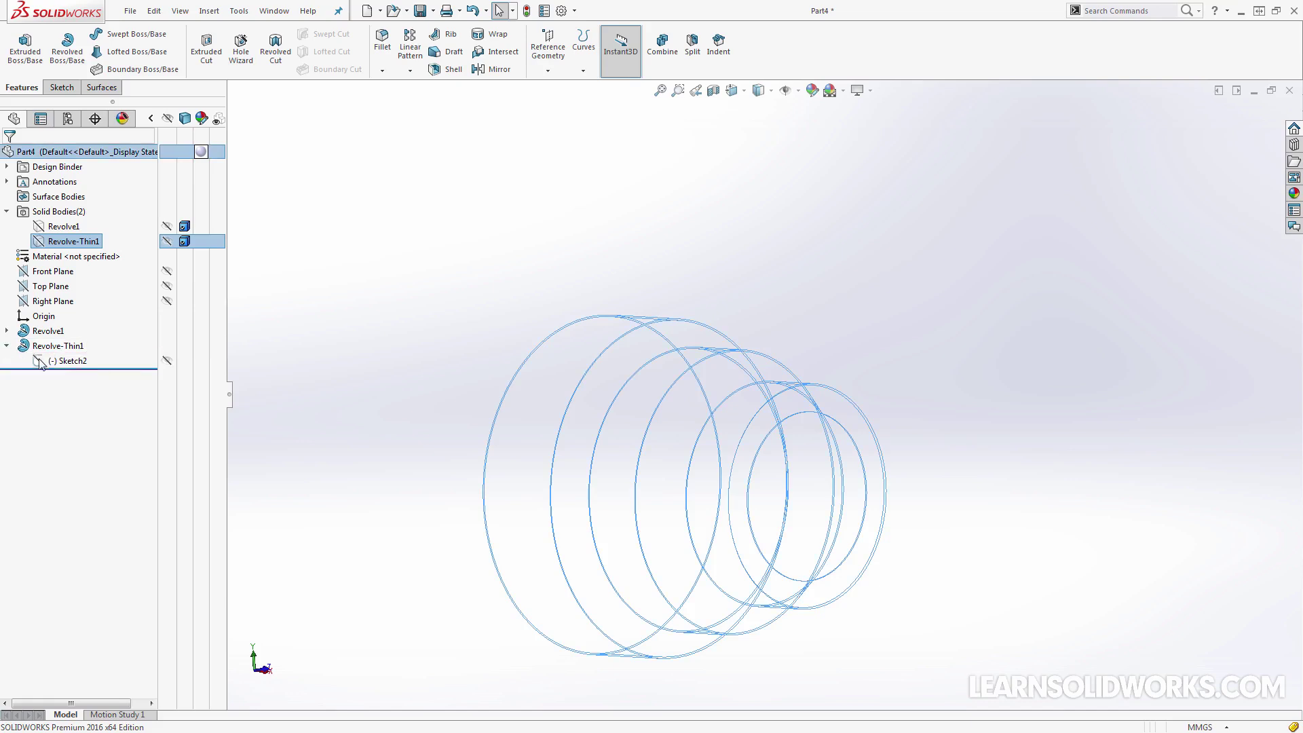
left_click(166, 360)
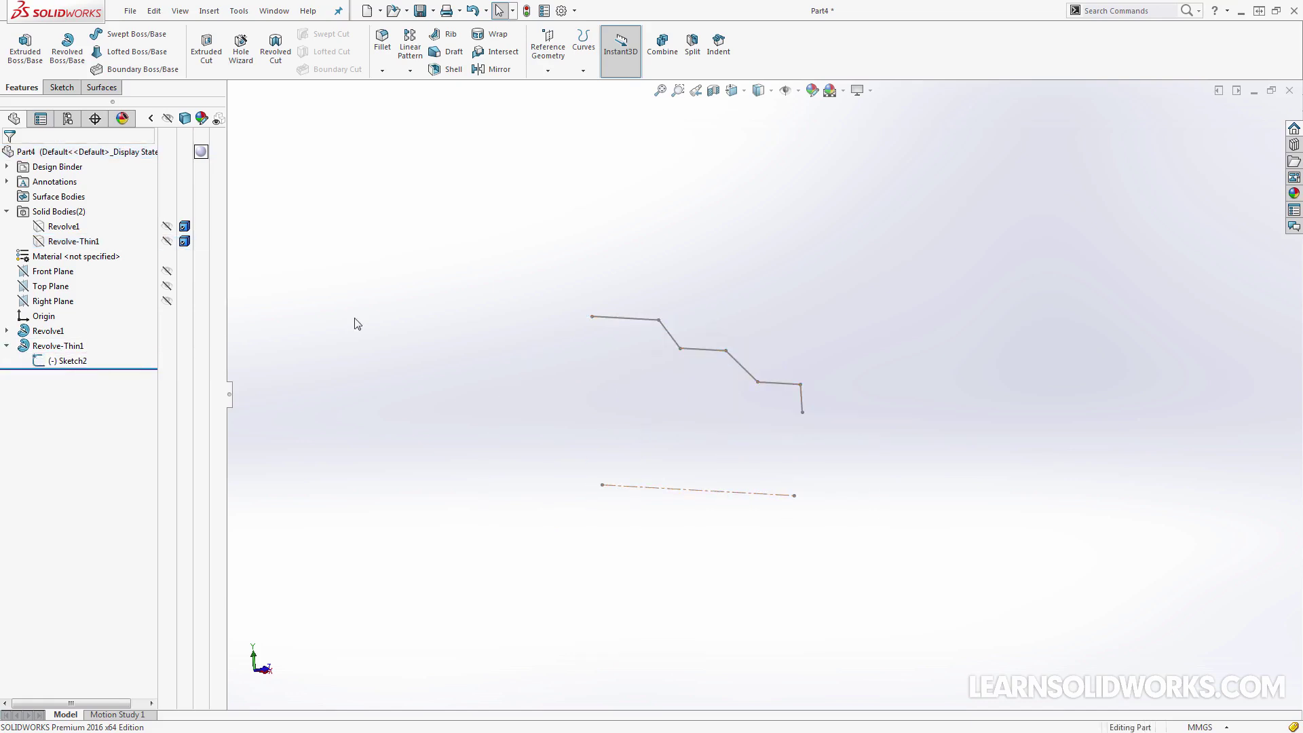
- Revolve Sketch2 into a 360° Blind stepped surface, creating Surface-Revolve1
left_click(107, 88)
left_click(60, 42)
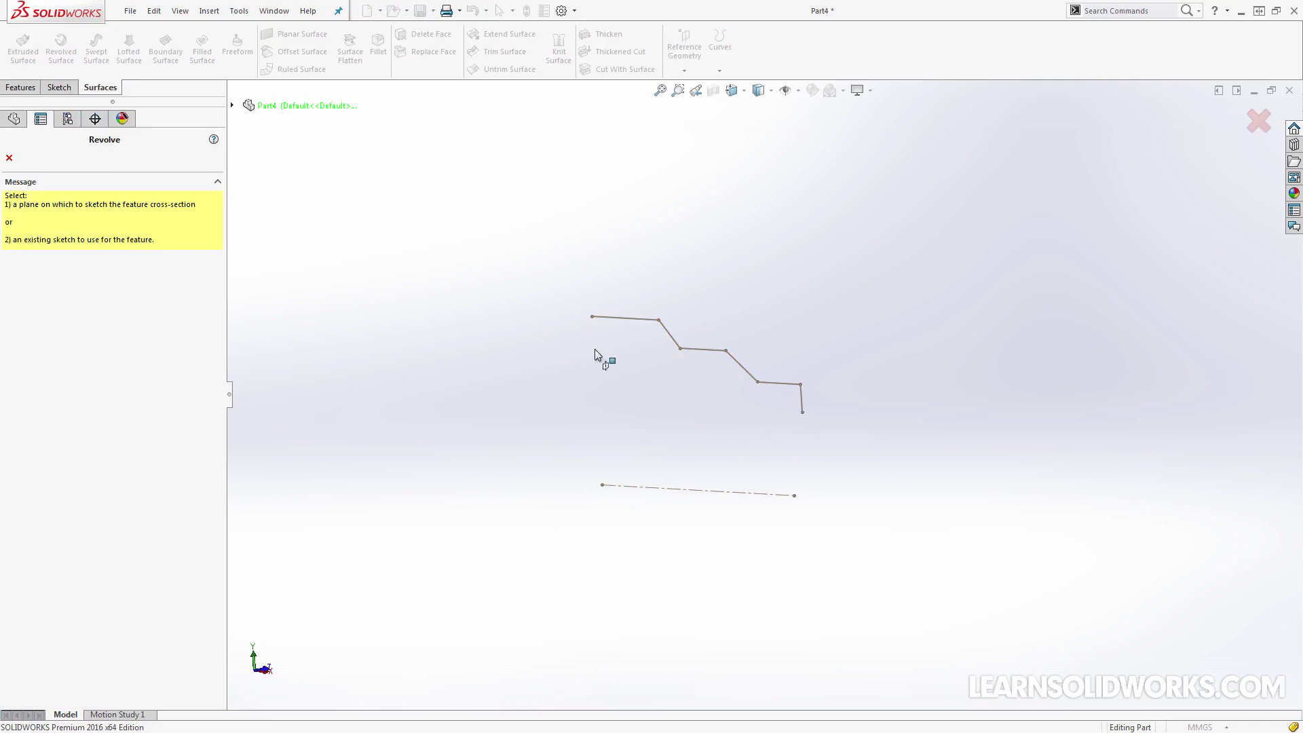
left_click(642, 319)
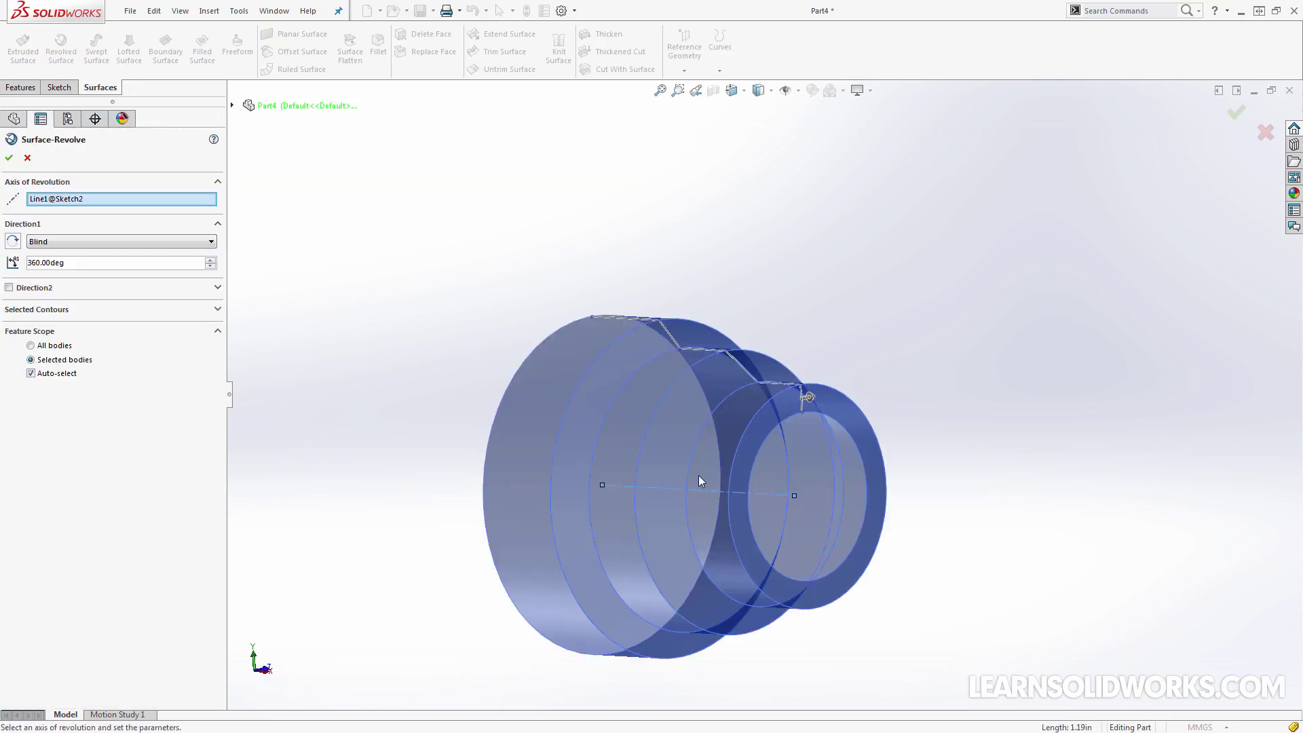
middle_click_drag(766, 509, 638, 519)
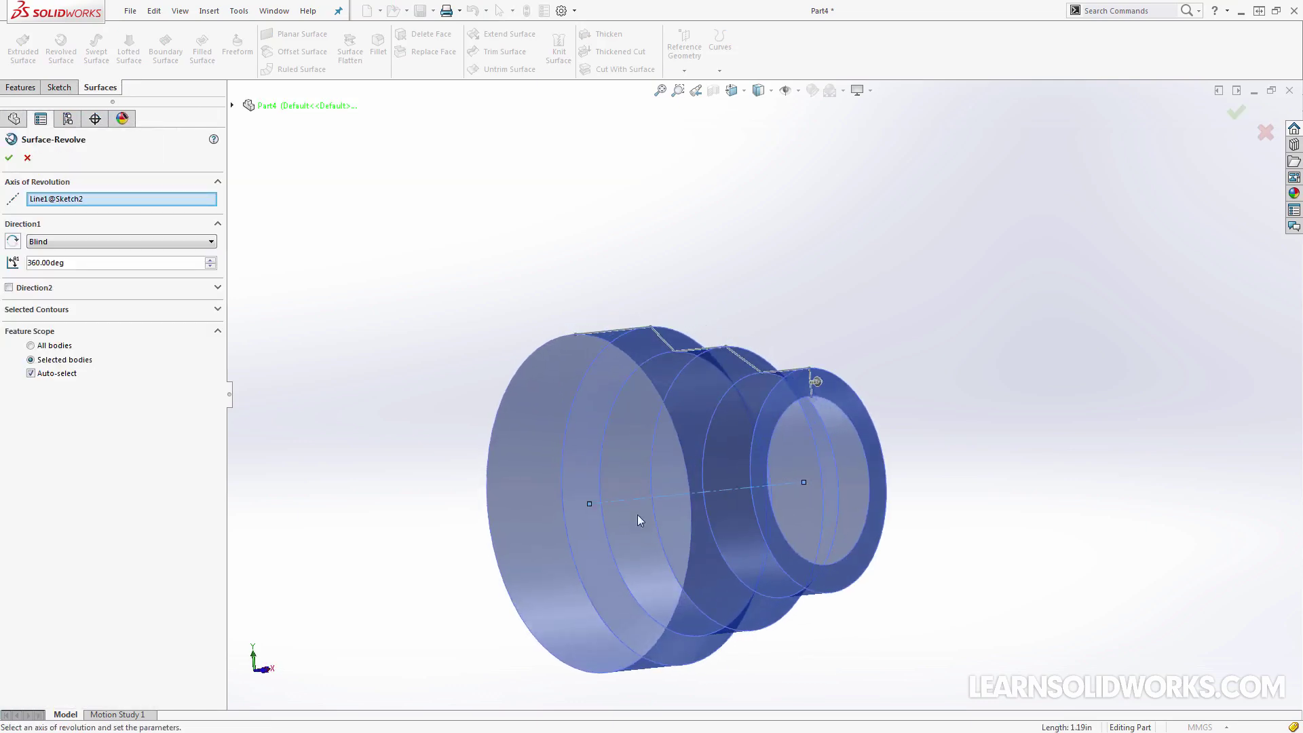
middle_click_drag(816, 485, 611, 480)
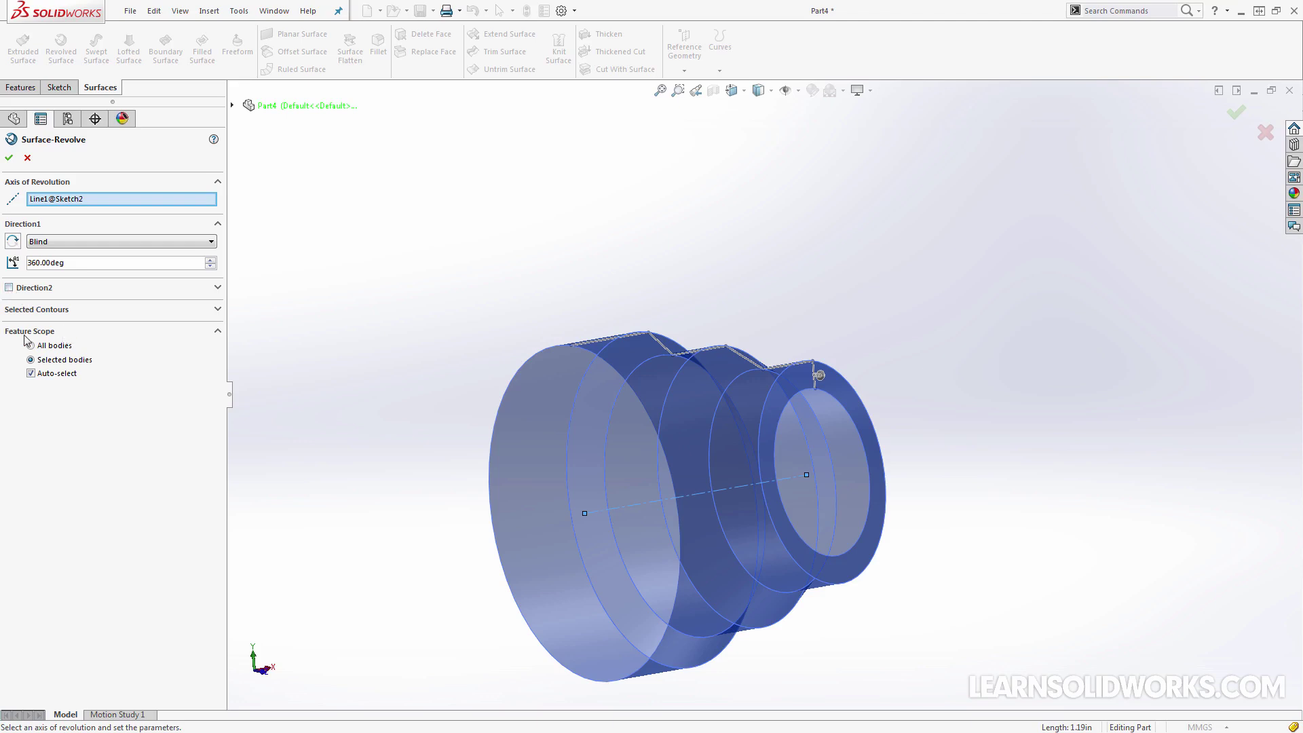
middle_click_drag(338, 366, 305, 319)
left_click(14, 157)
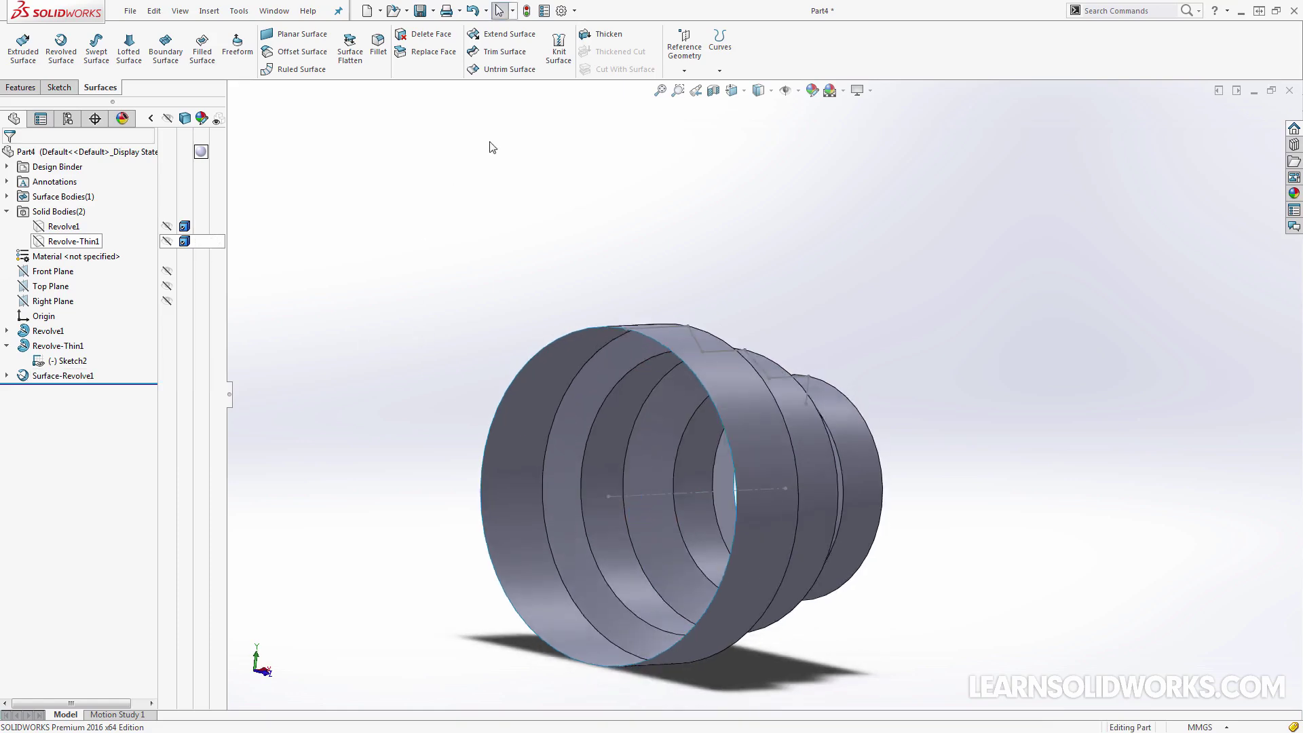
- Thicken Surface-Revolve1 with a 0.5mm wall to create Thicken1
left_click(609, 34)
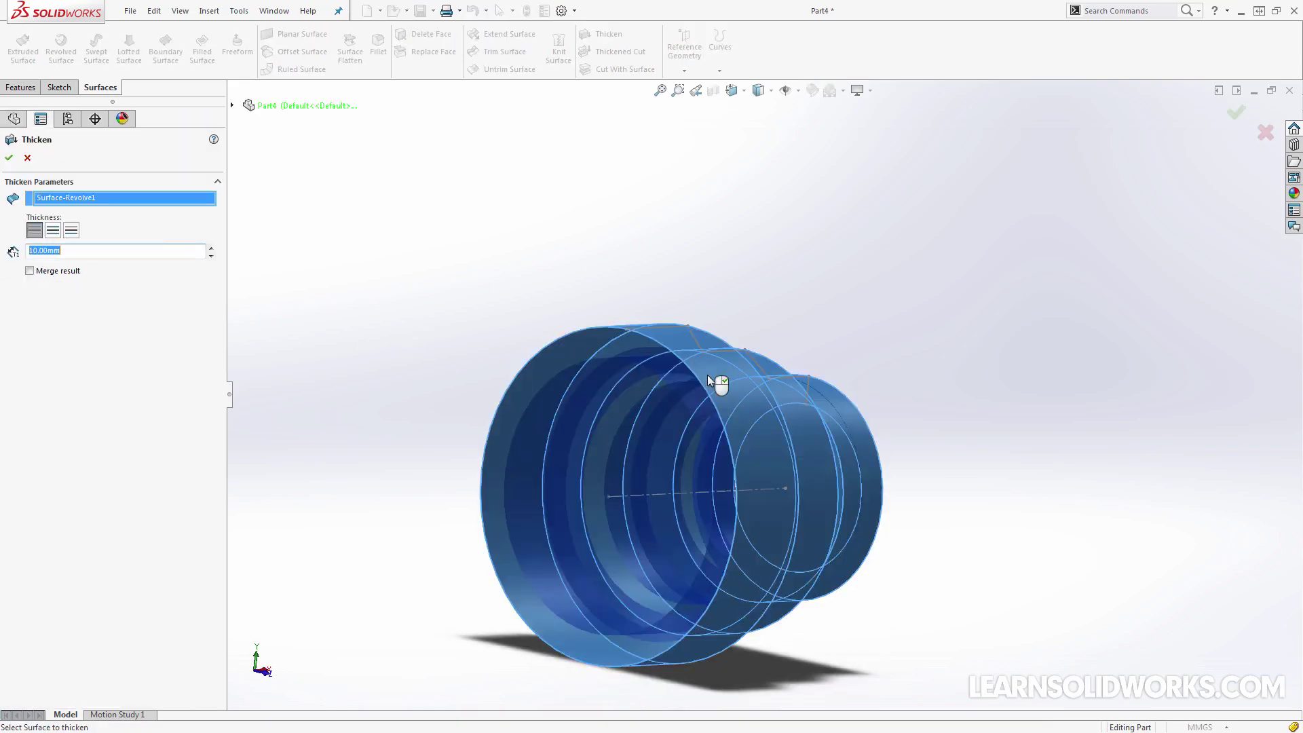
type("0.5")
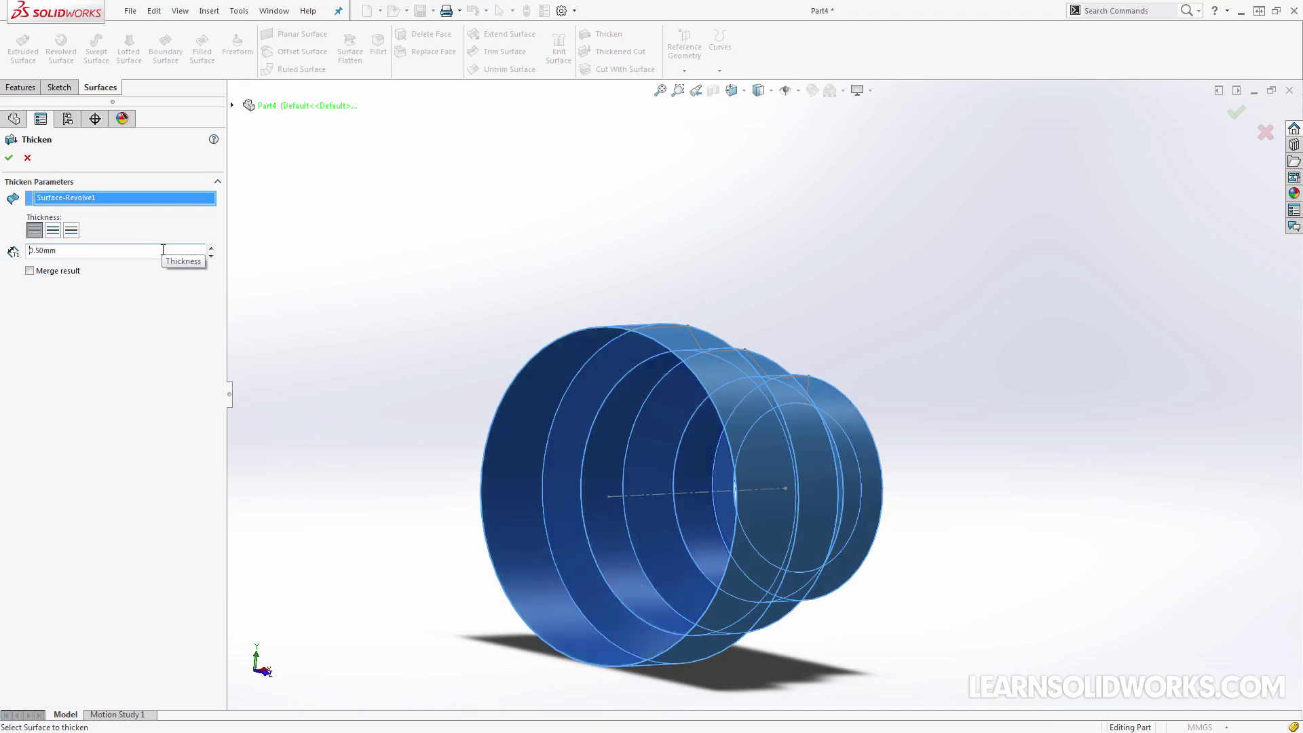
left_click(9, 158)
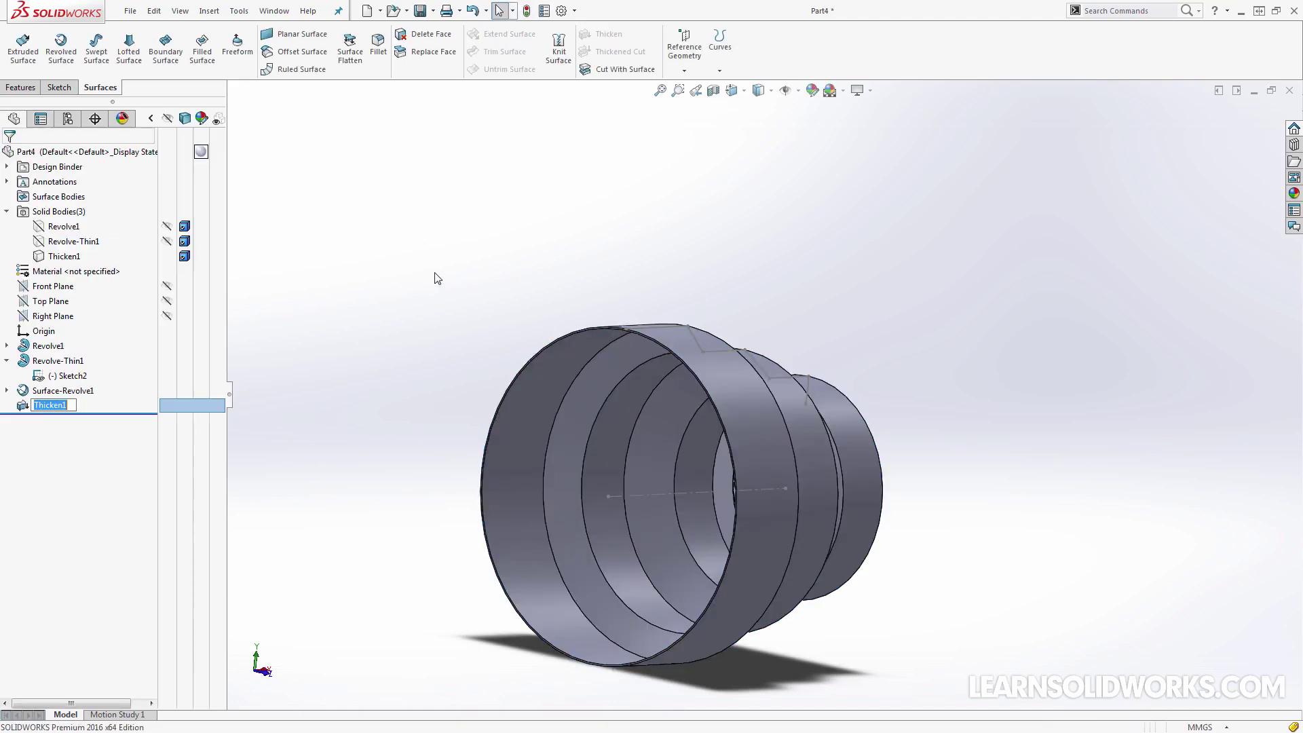
middle_click_drag(552, 373, 461, 392)
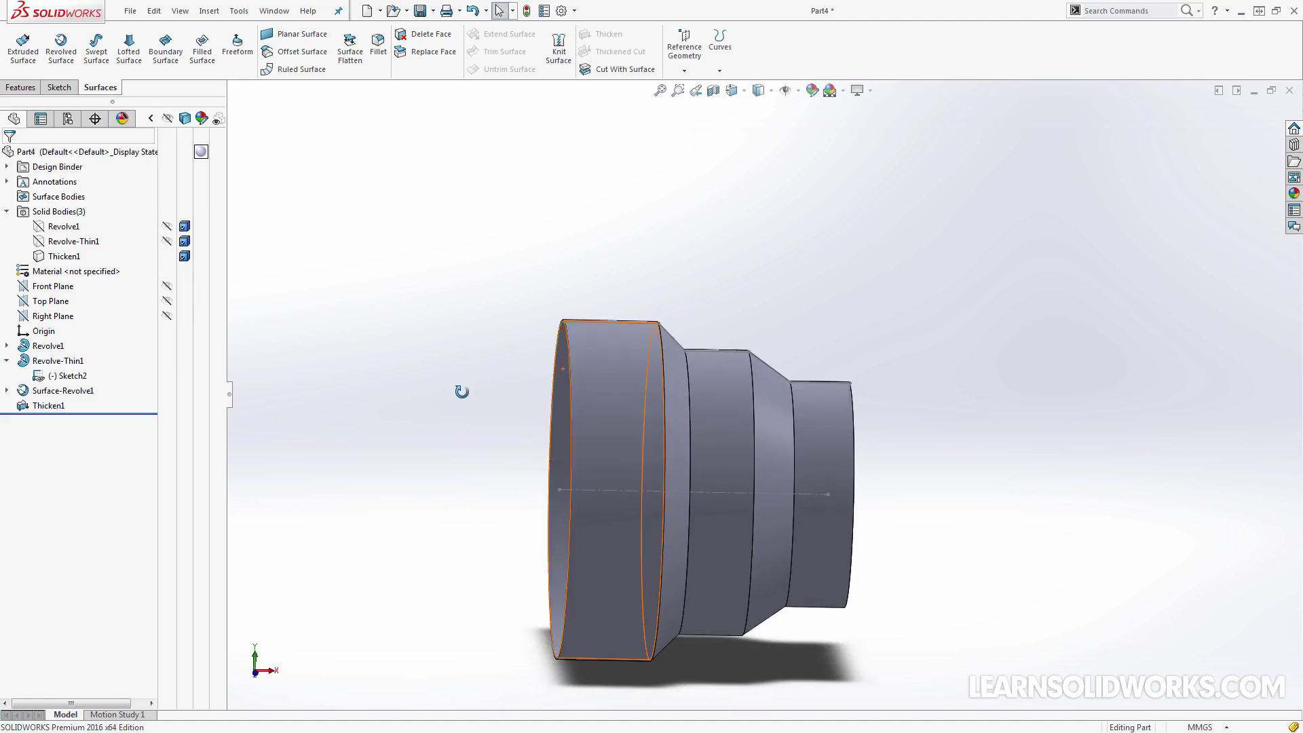
- Return to the Features tab and inspect the stepped tube's open ends, checking Surface-Revolve1 and Thicken1
left_click(20, 87)
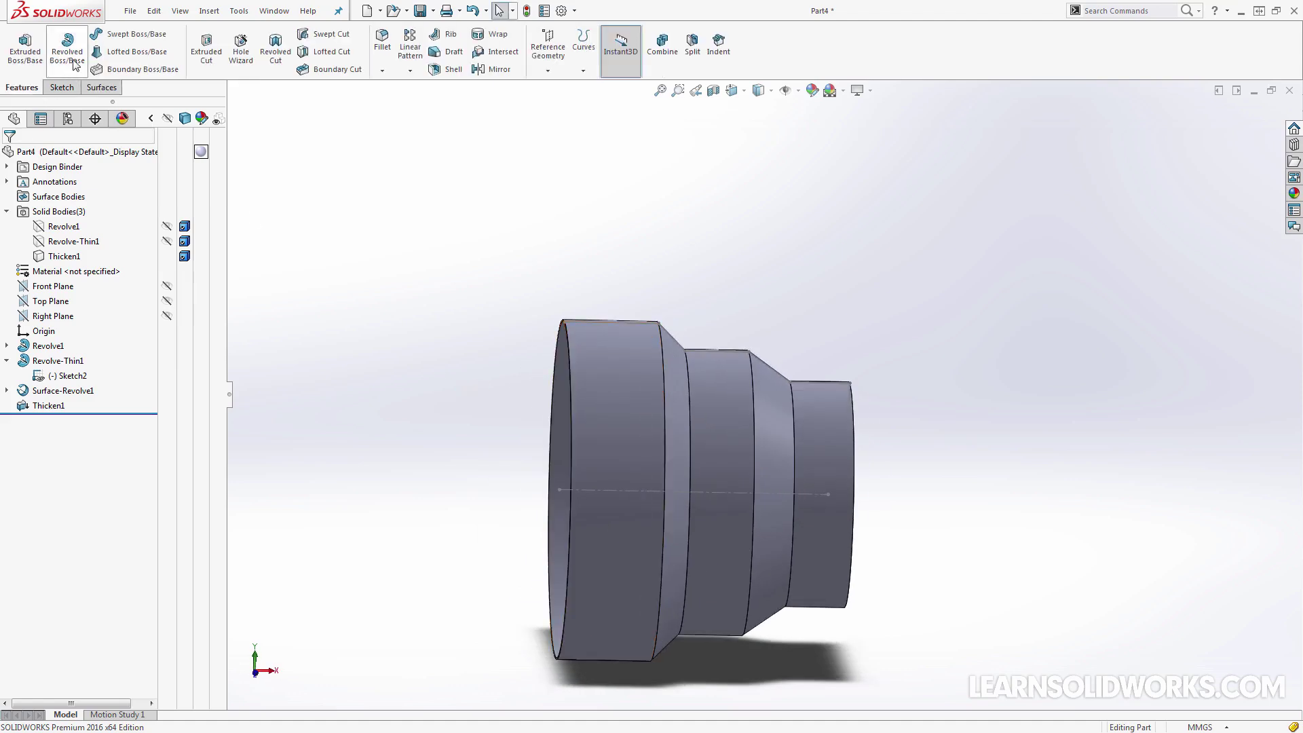
middle_click_drag(451, 401, 370, 420)
left_click(58, 390)
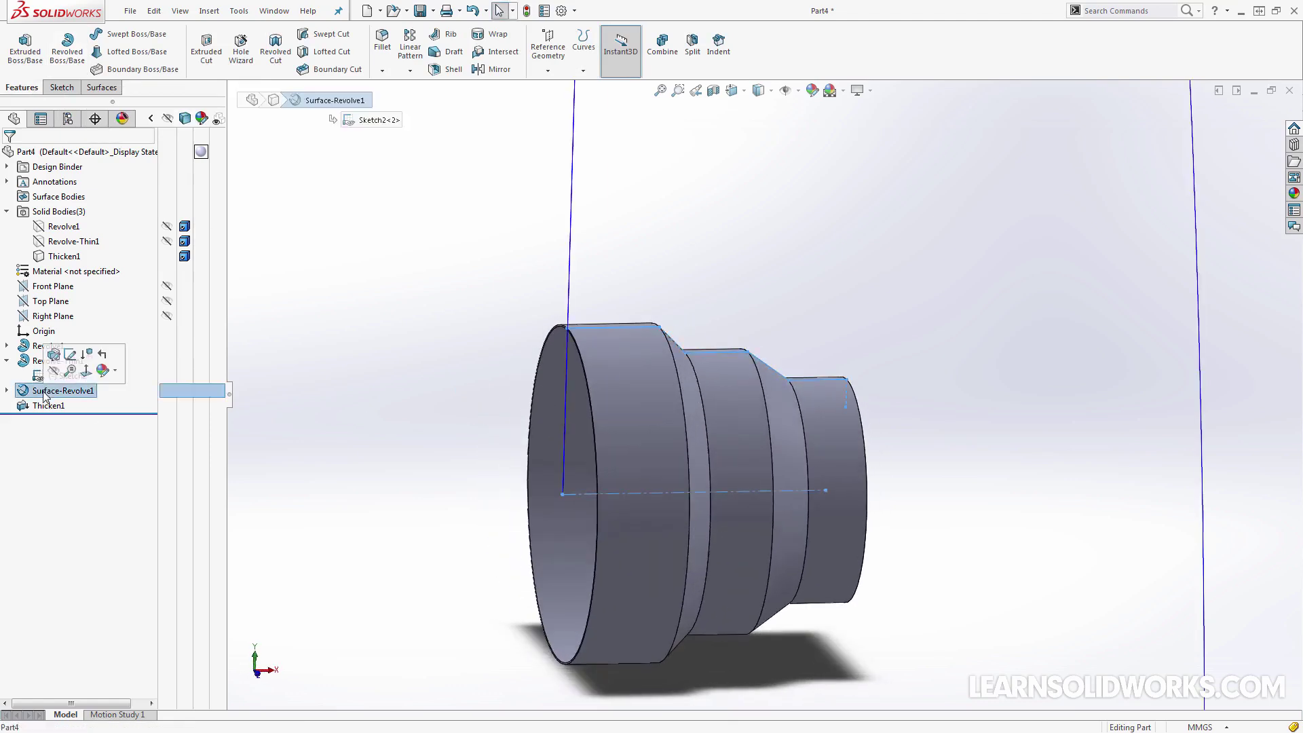
left_click(47, 405)
left_click(360, 406)
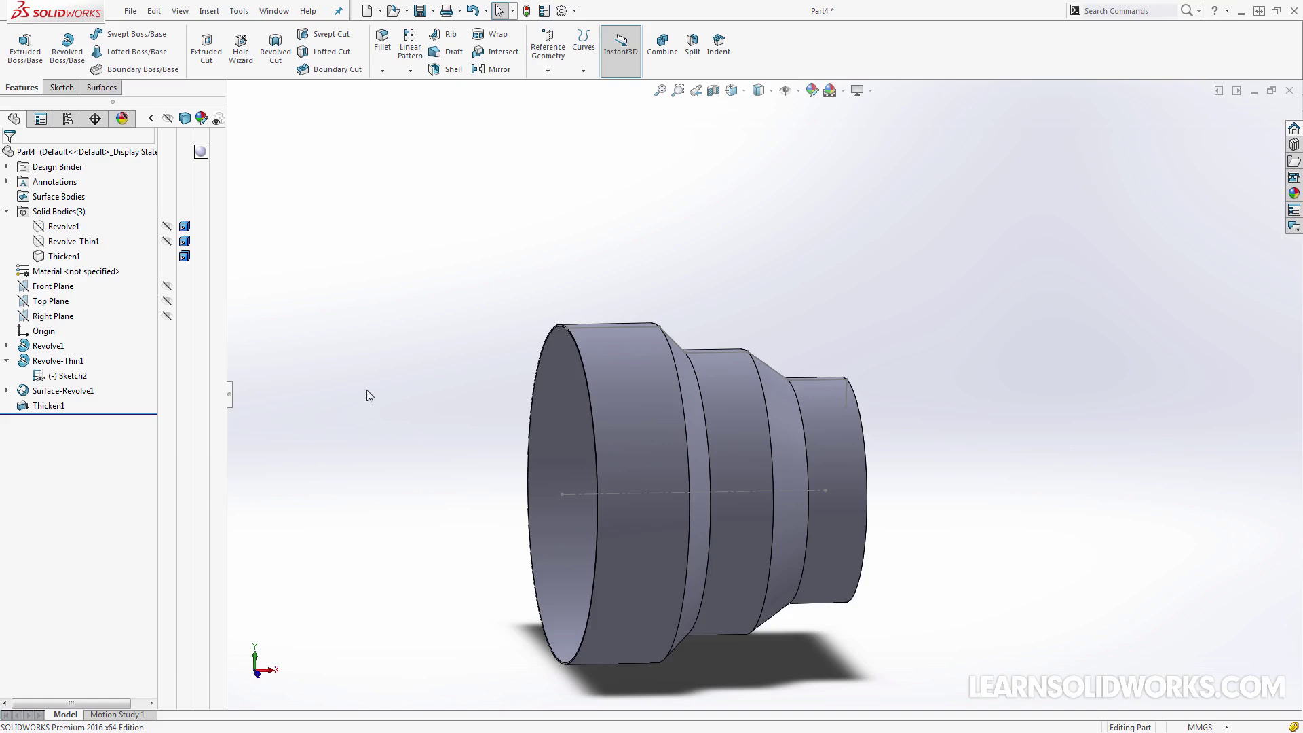
middle_click_drag(364, 381, 435, 382)
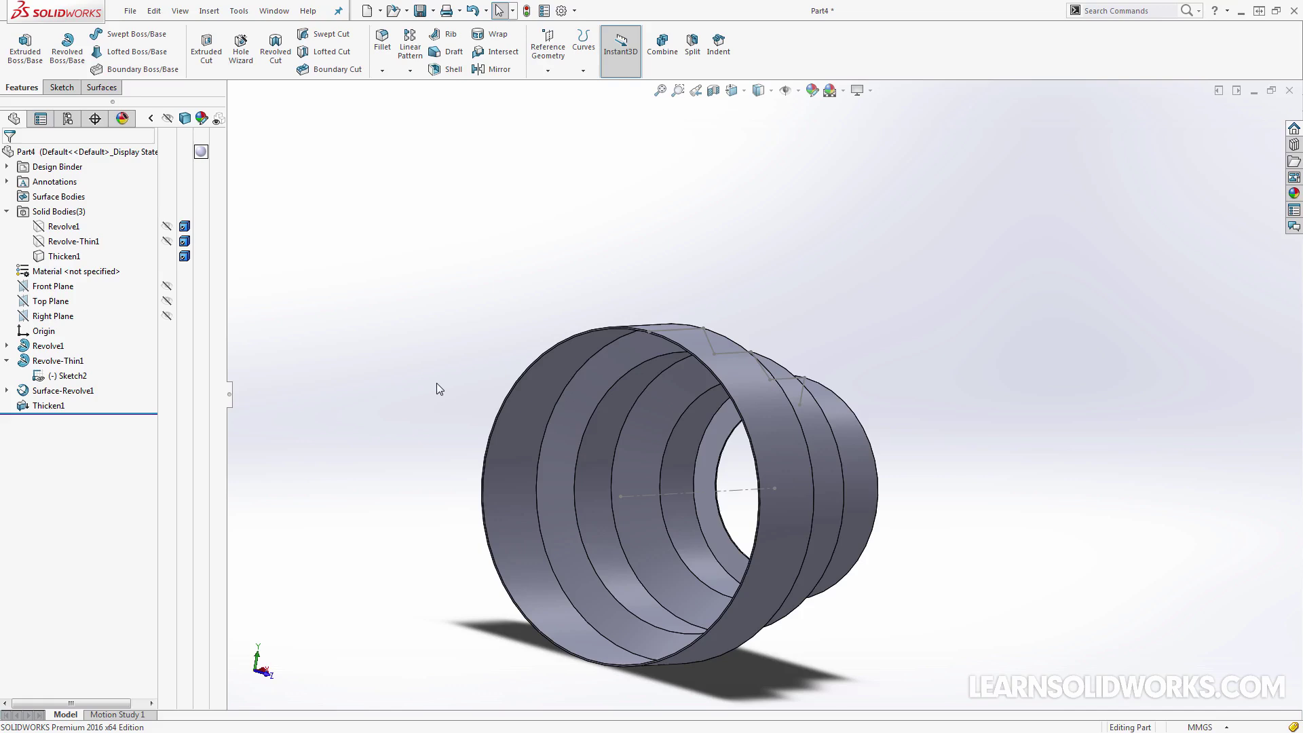
middle_click_drag(437, 384, 609, 575)
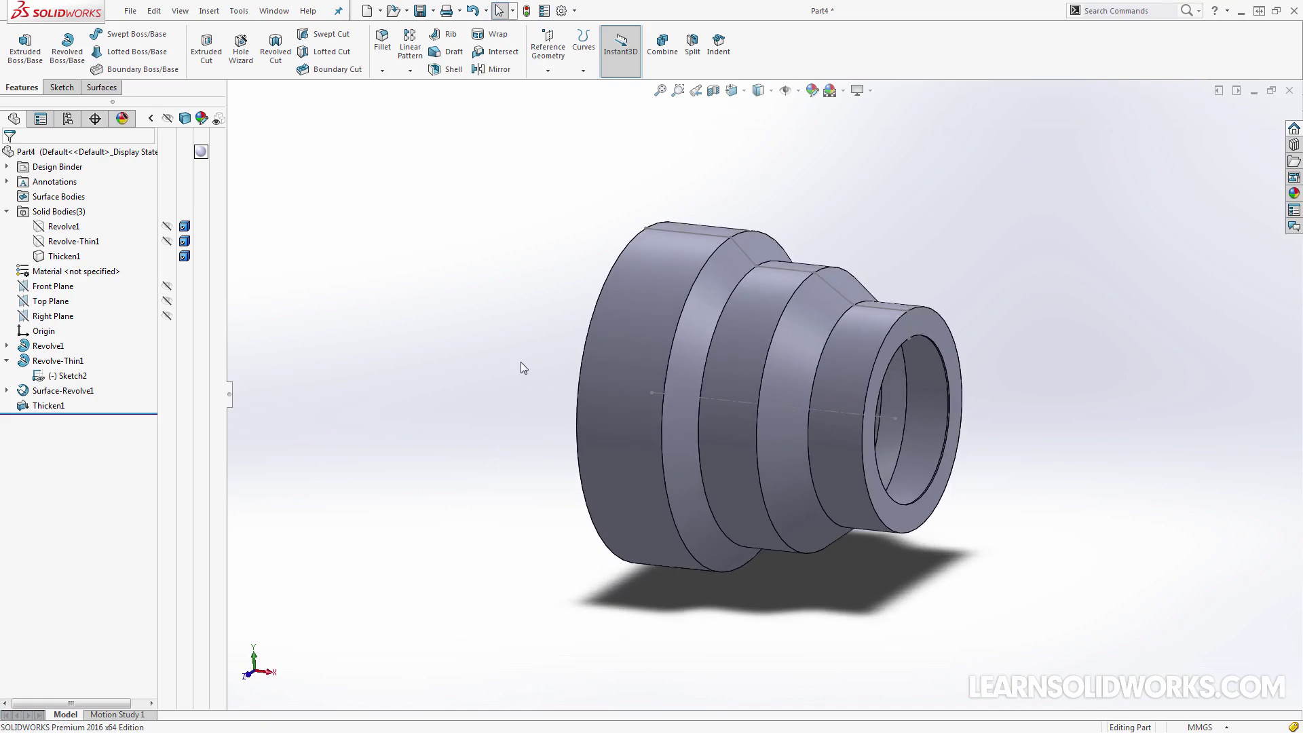